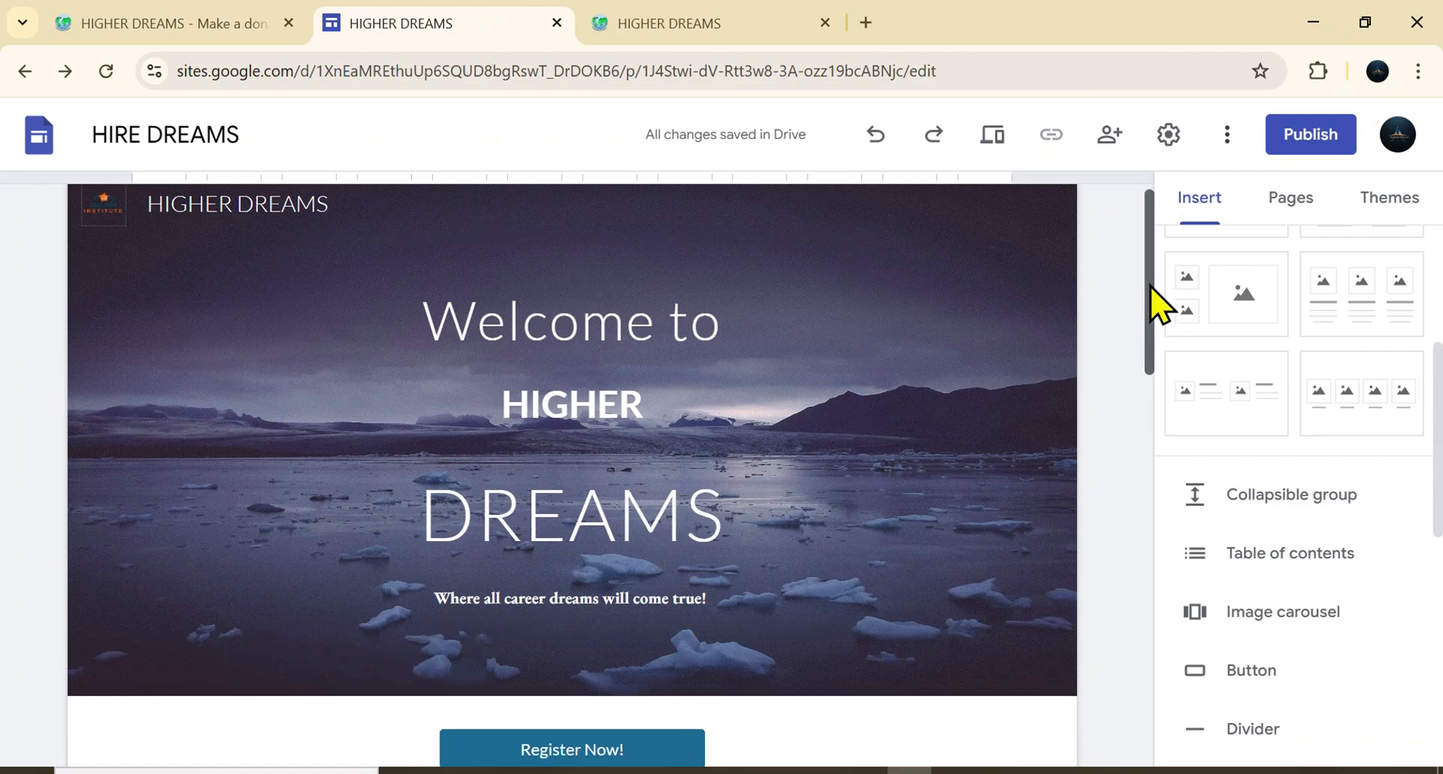
- Look through the draft site's Home page from the welcome banner down to the recruiter information links
scroll(1150, 323, down, 2)
scroll(1138, 359, down, 6)
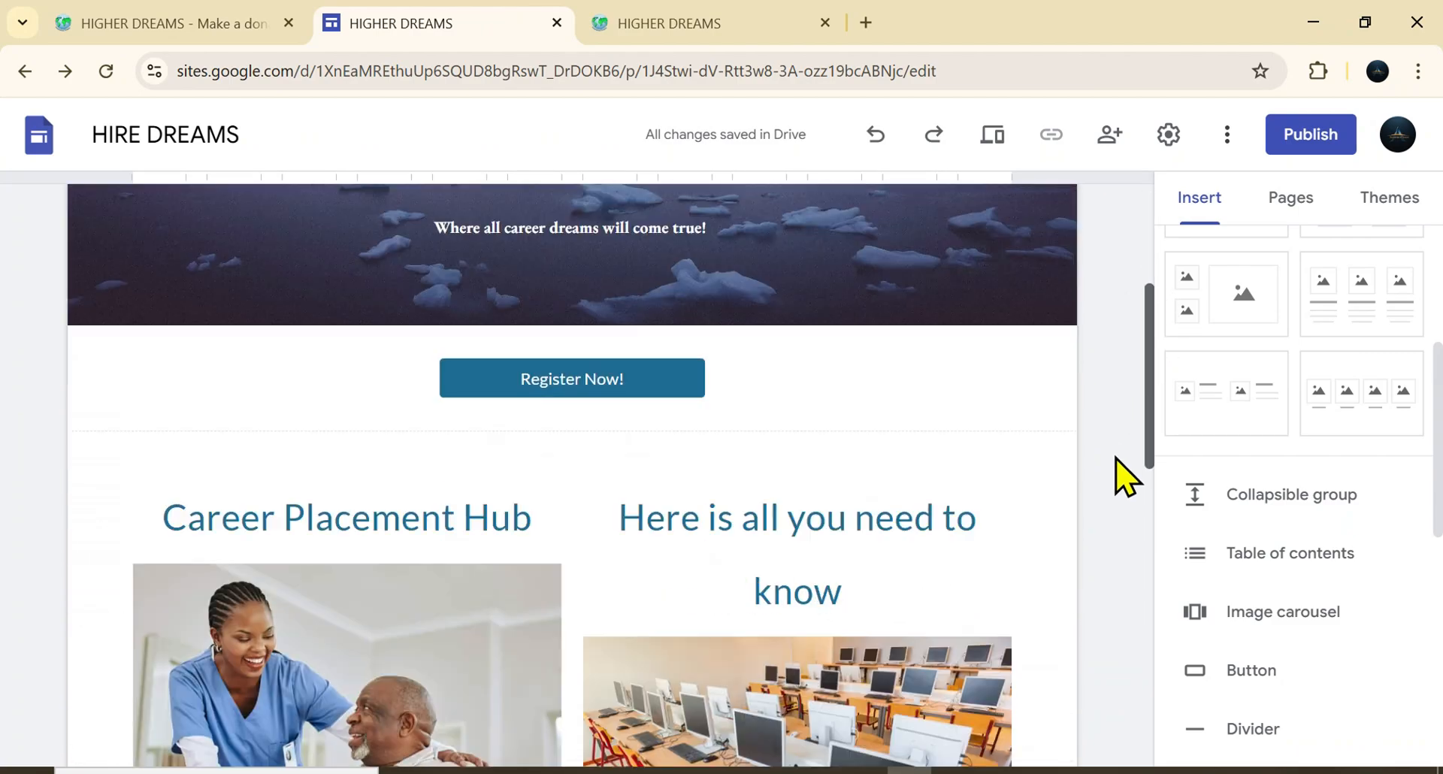
scroll(1119, 515, down, 5)
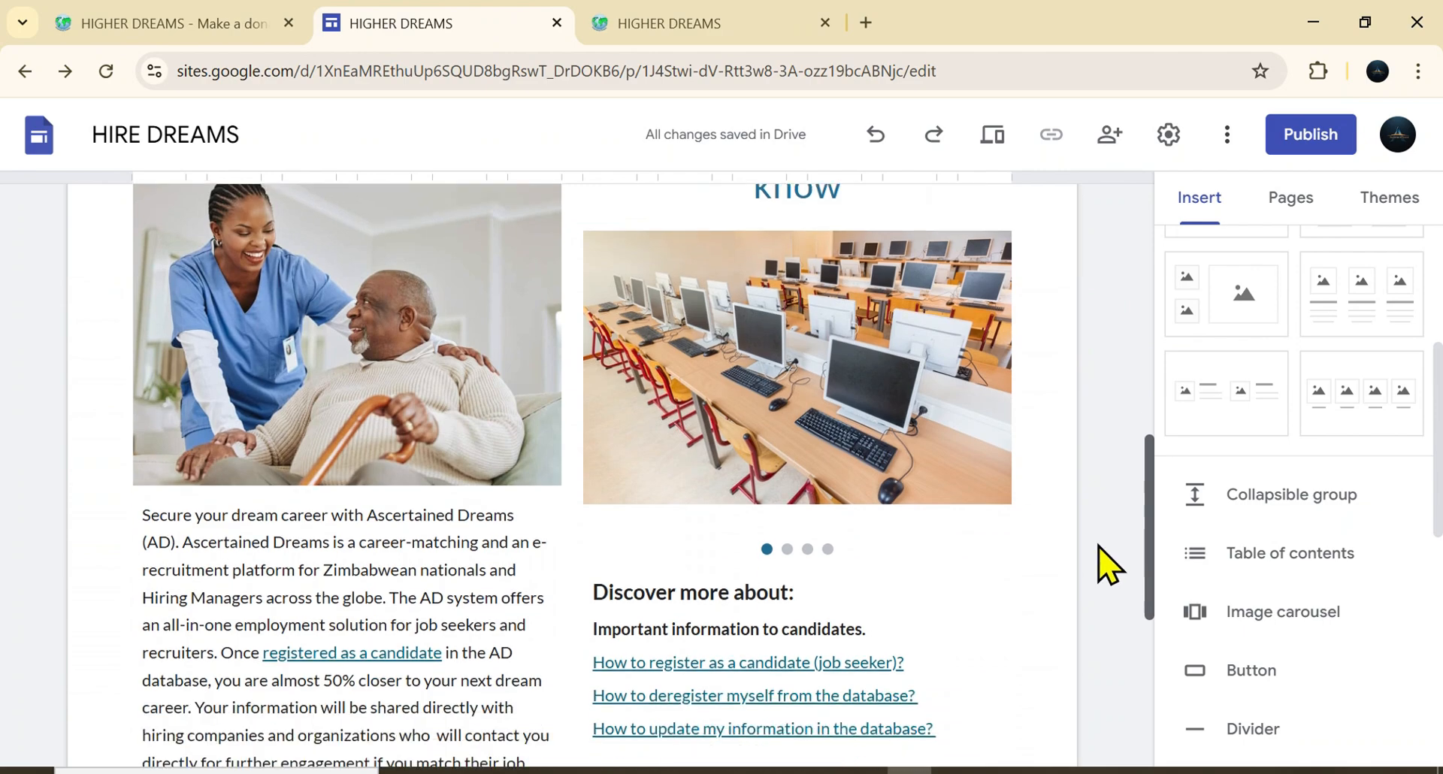
scroll(1118, 759, down, 3)
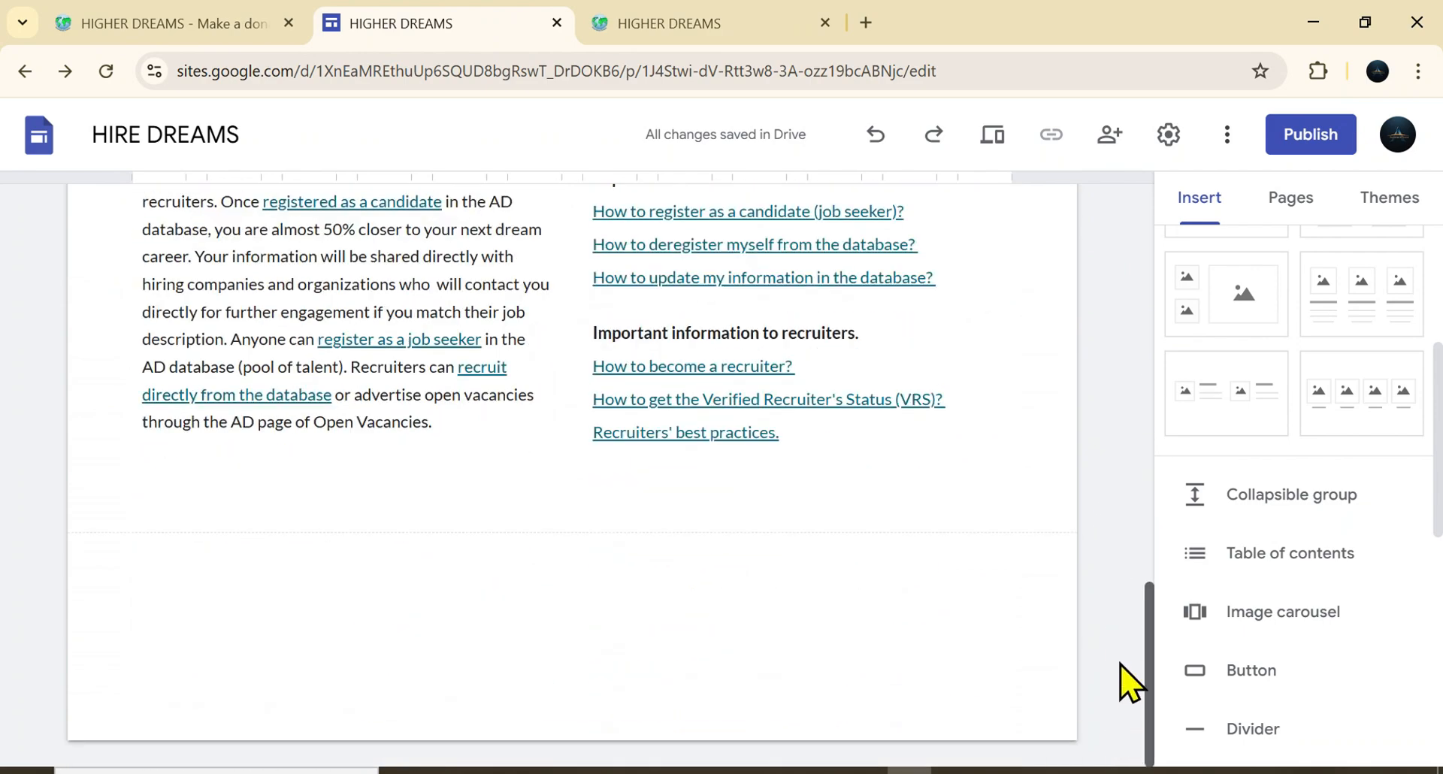
scroll(1127, 682, up, 7)
scroll(1151, 301, up, 8)
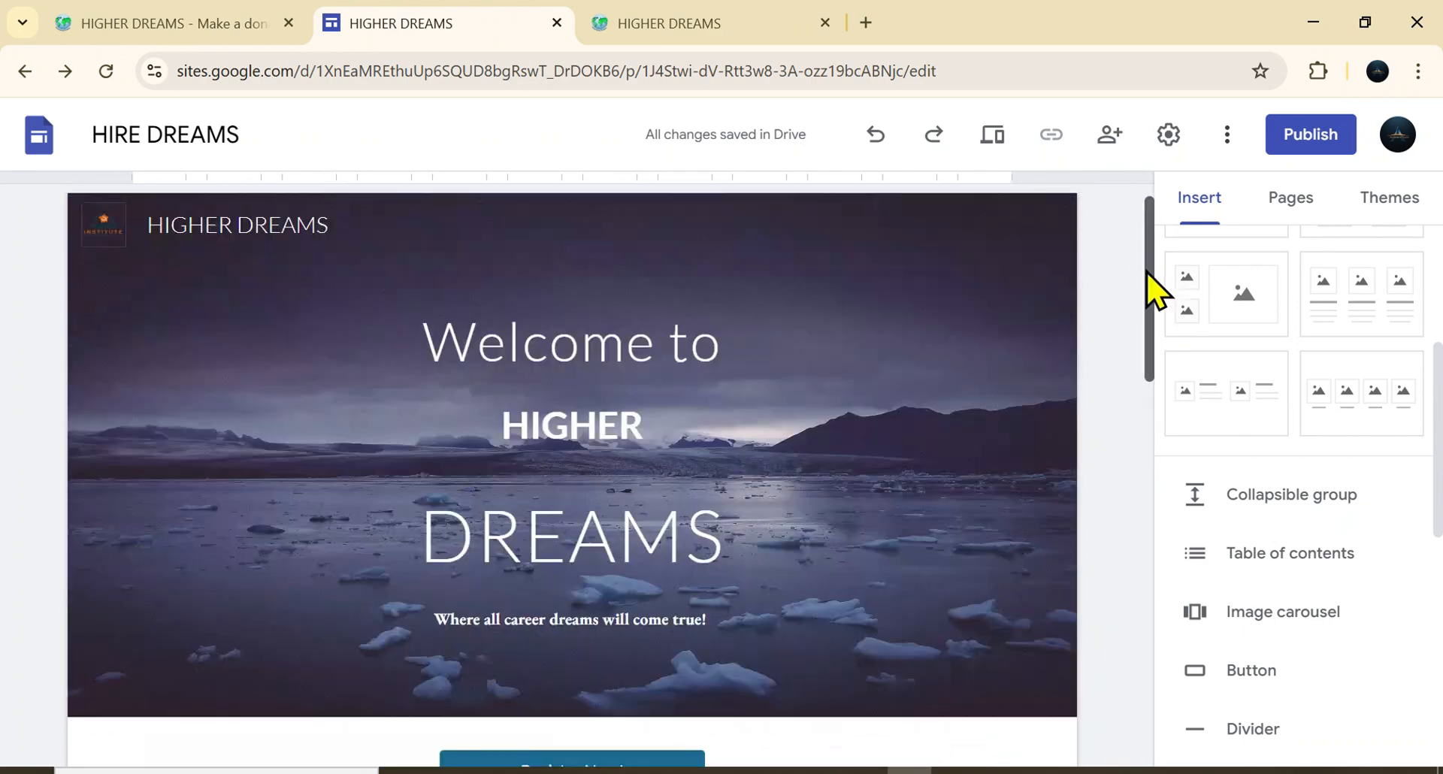
scroll(1142, 372, down, 9)
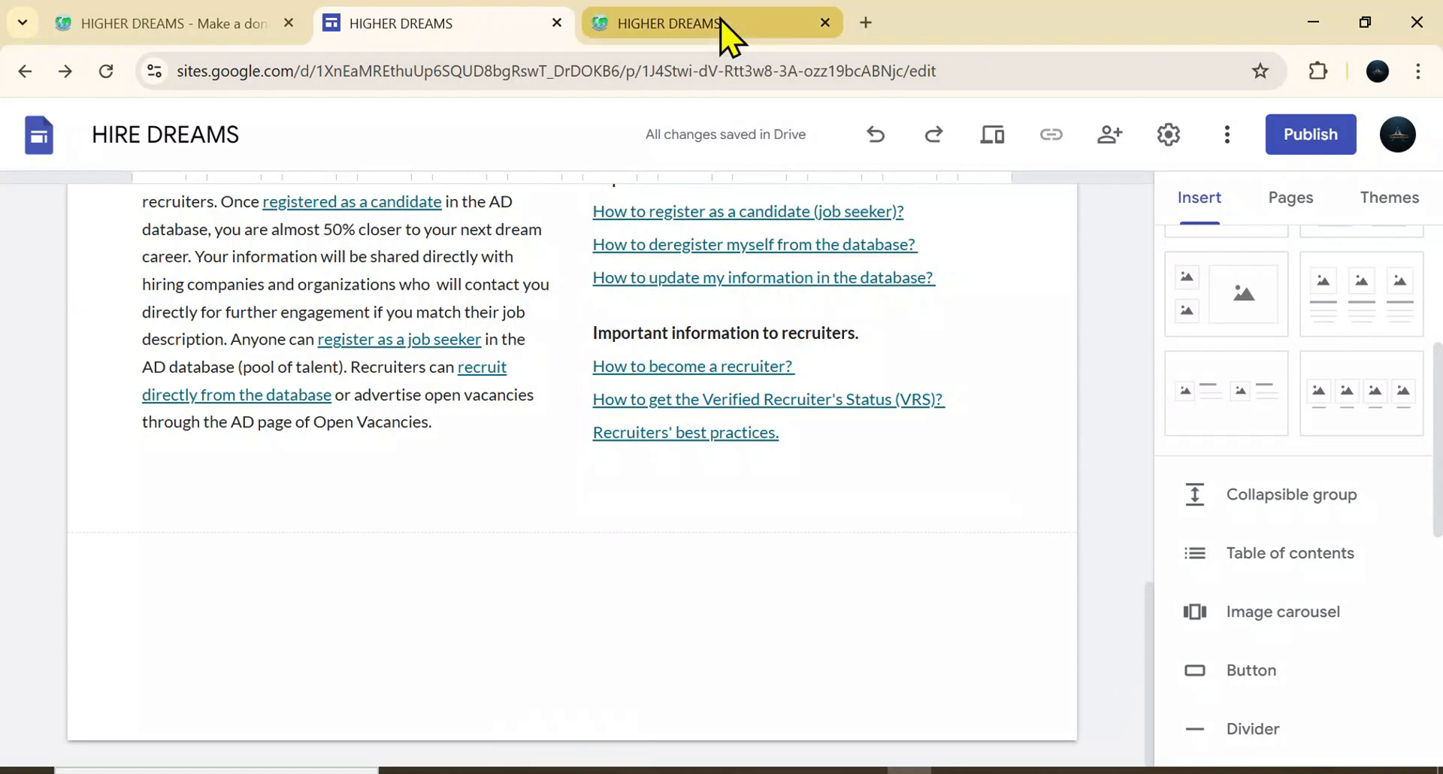
- Switch to the published HIGHER DREAMS site and examine the Open Vacancies navigation with its Education and Healthcare sub-entries
mouse_move(723, 26)
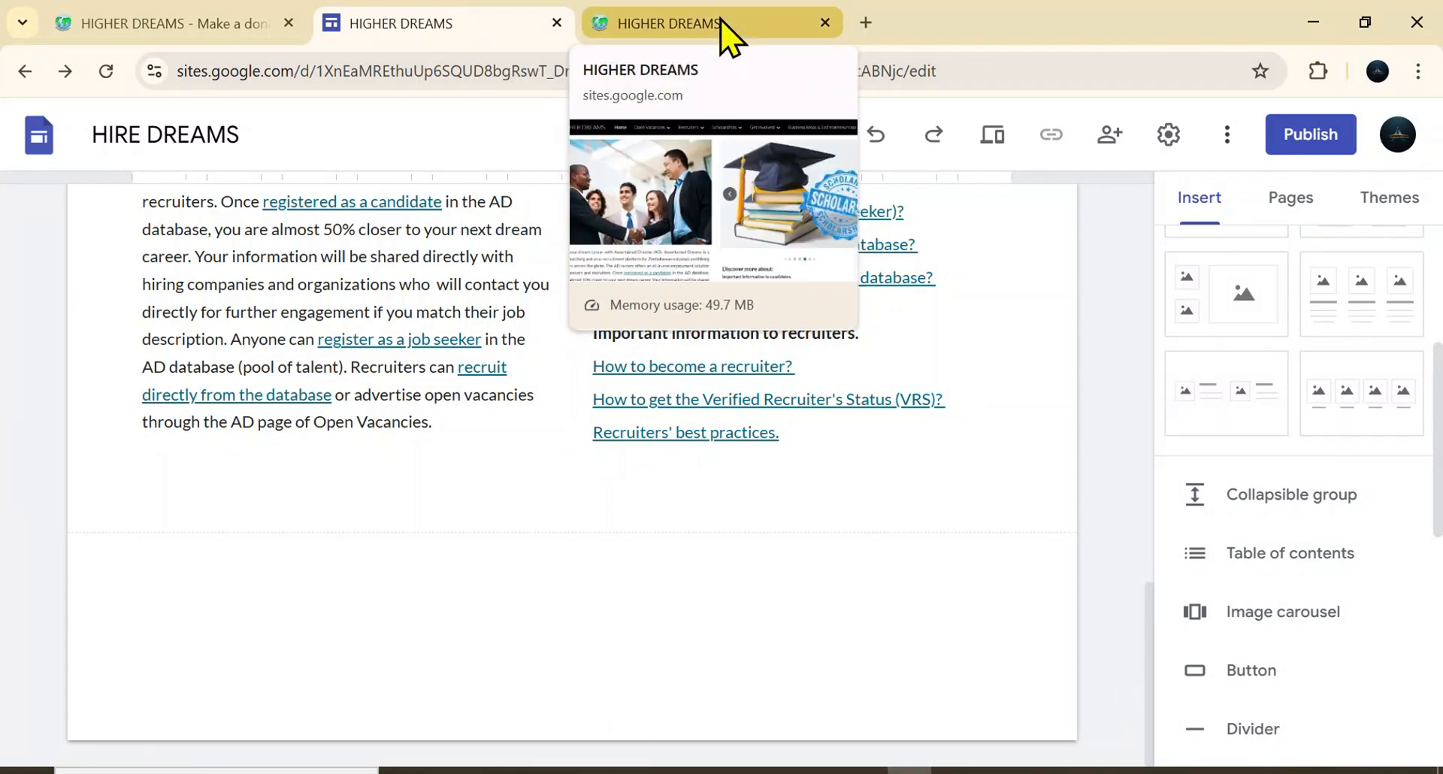
click(723, 26)
mouse_move(667, 177)
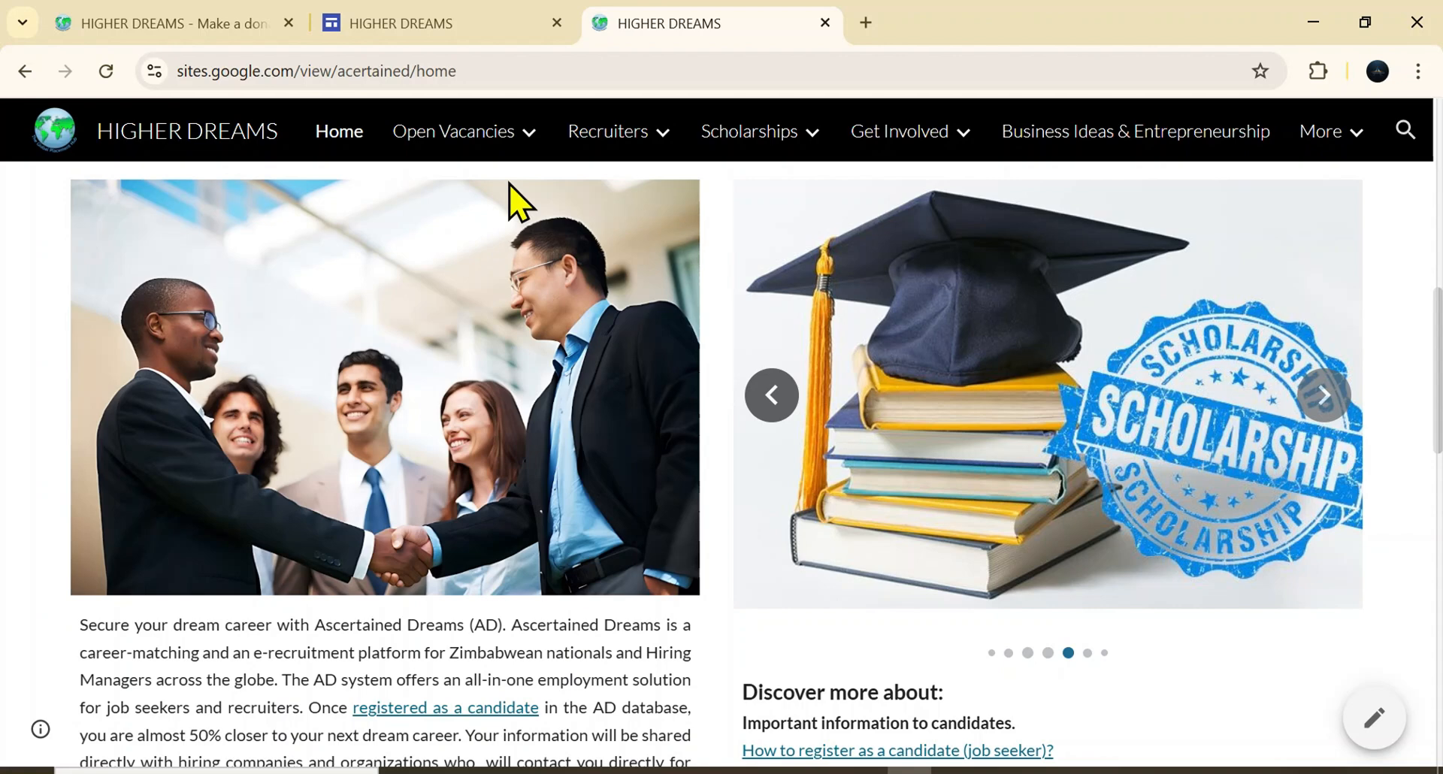
mouse_move(519, 152)
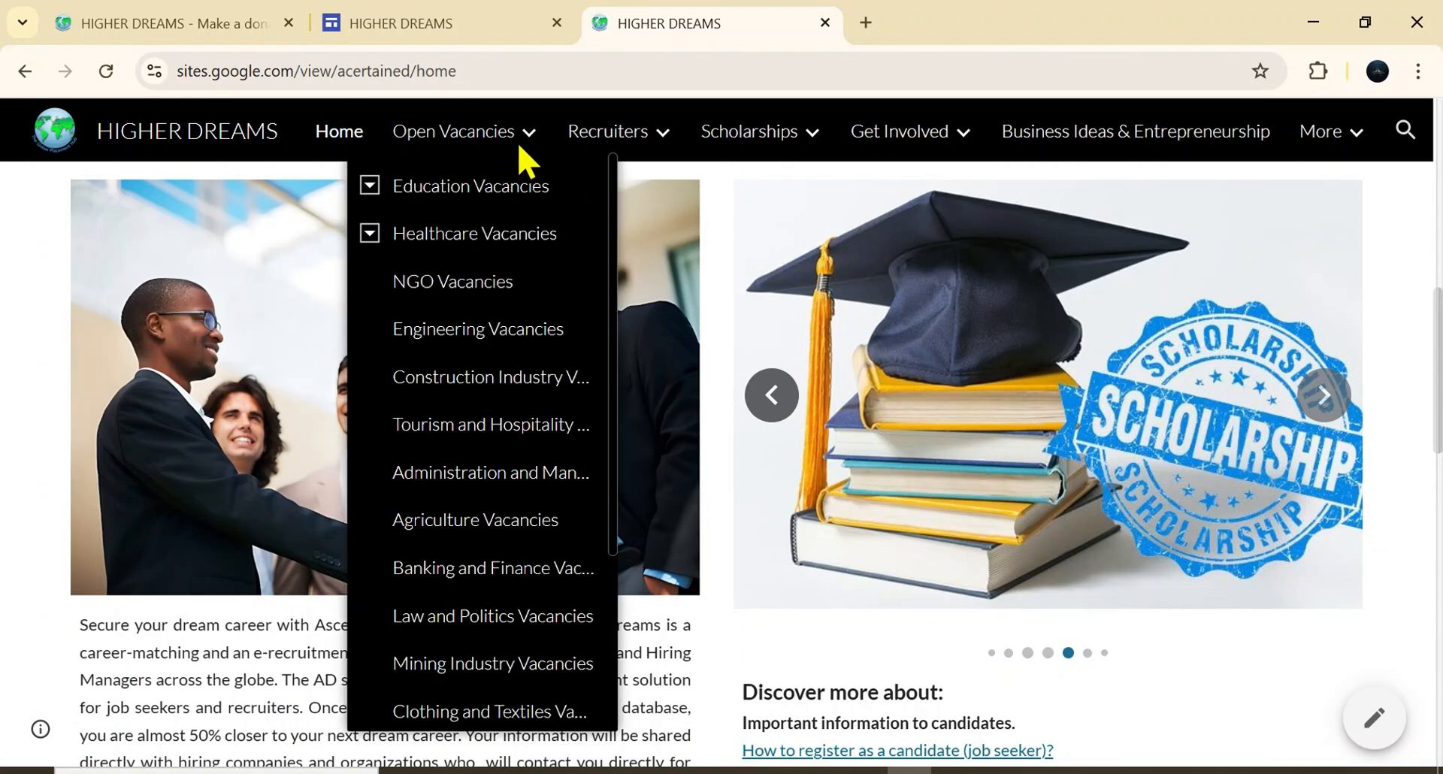
click(371, 185)
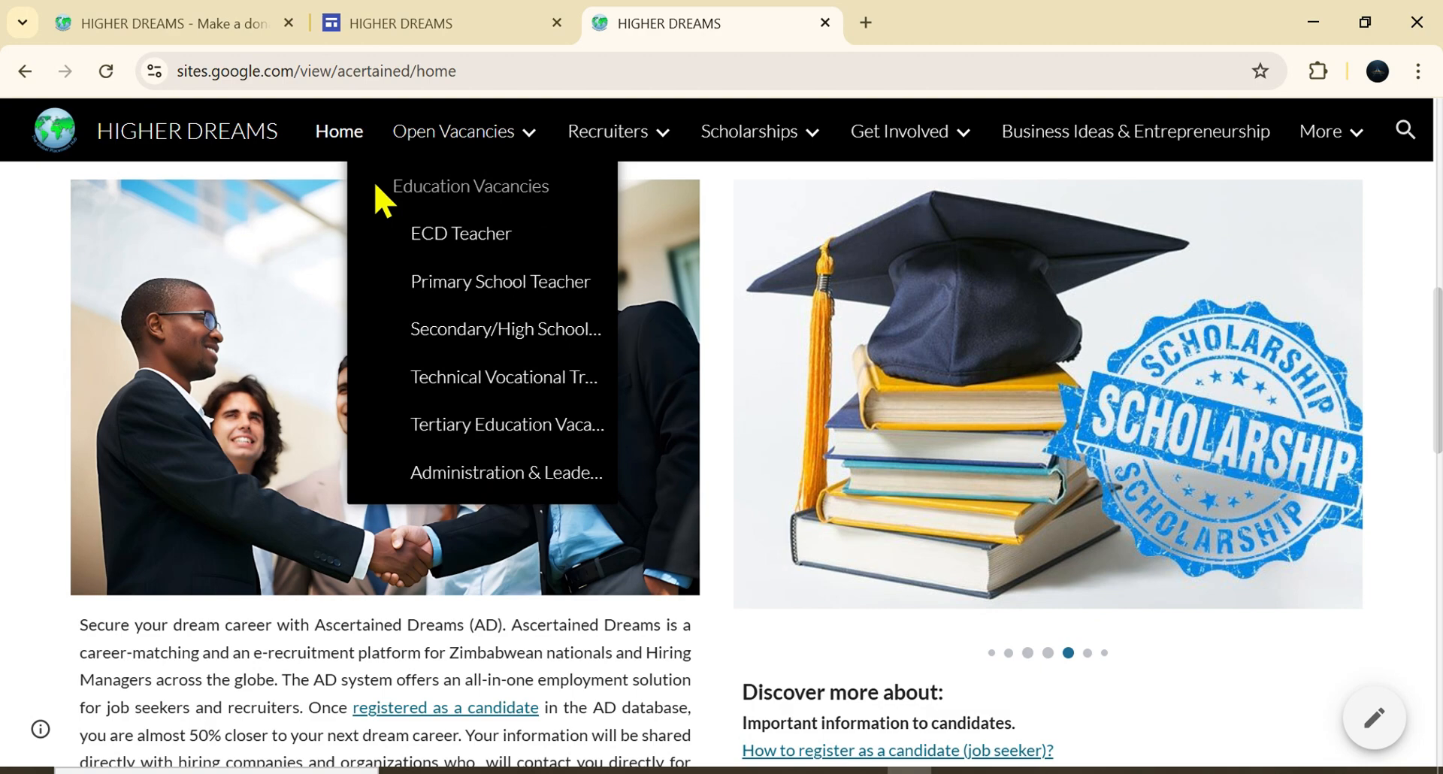
click(376, 187)
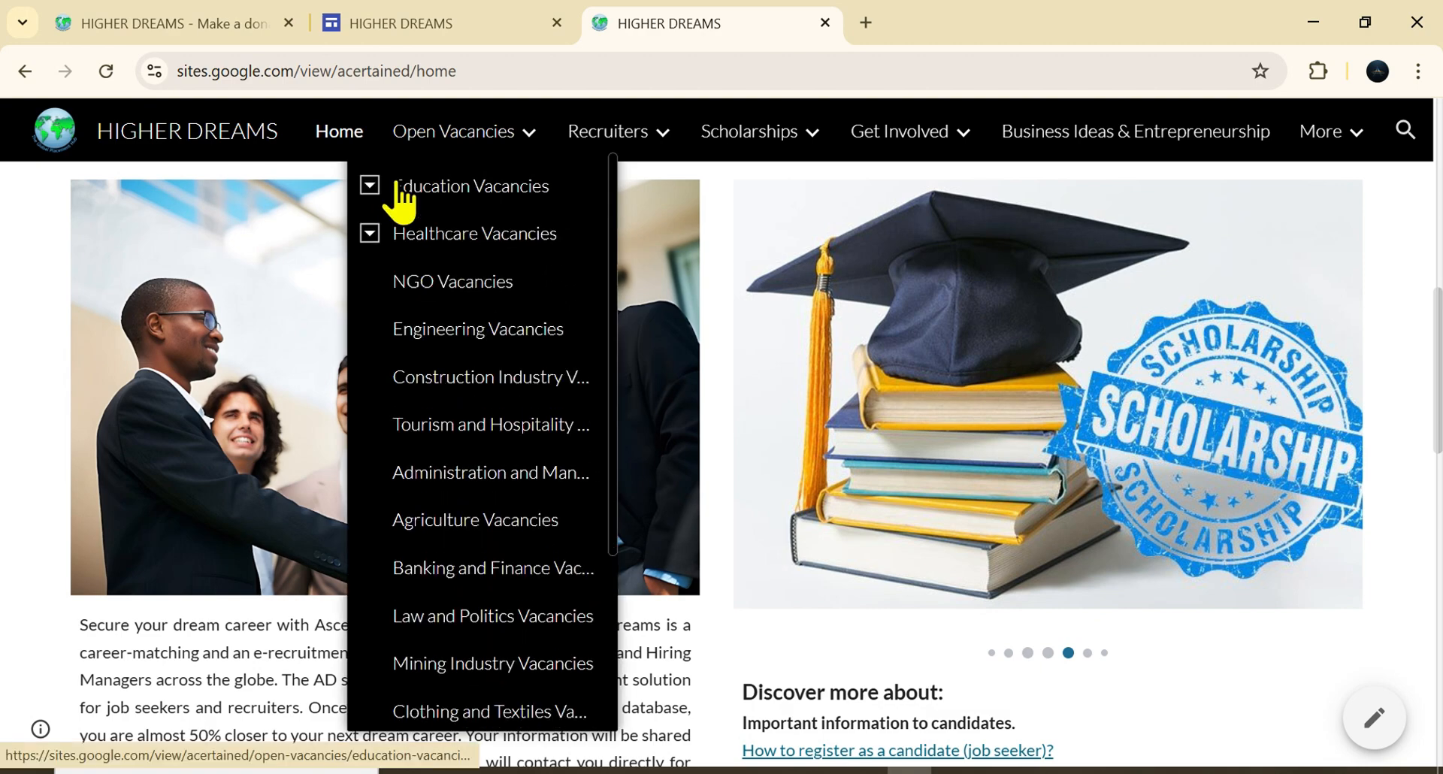
click(369, 233)
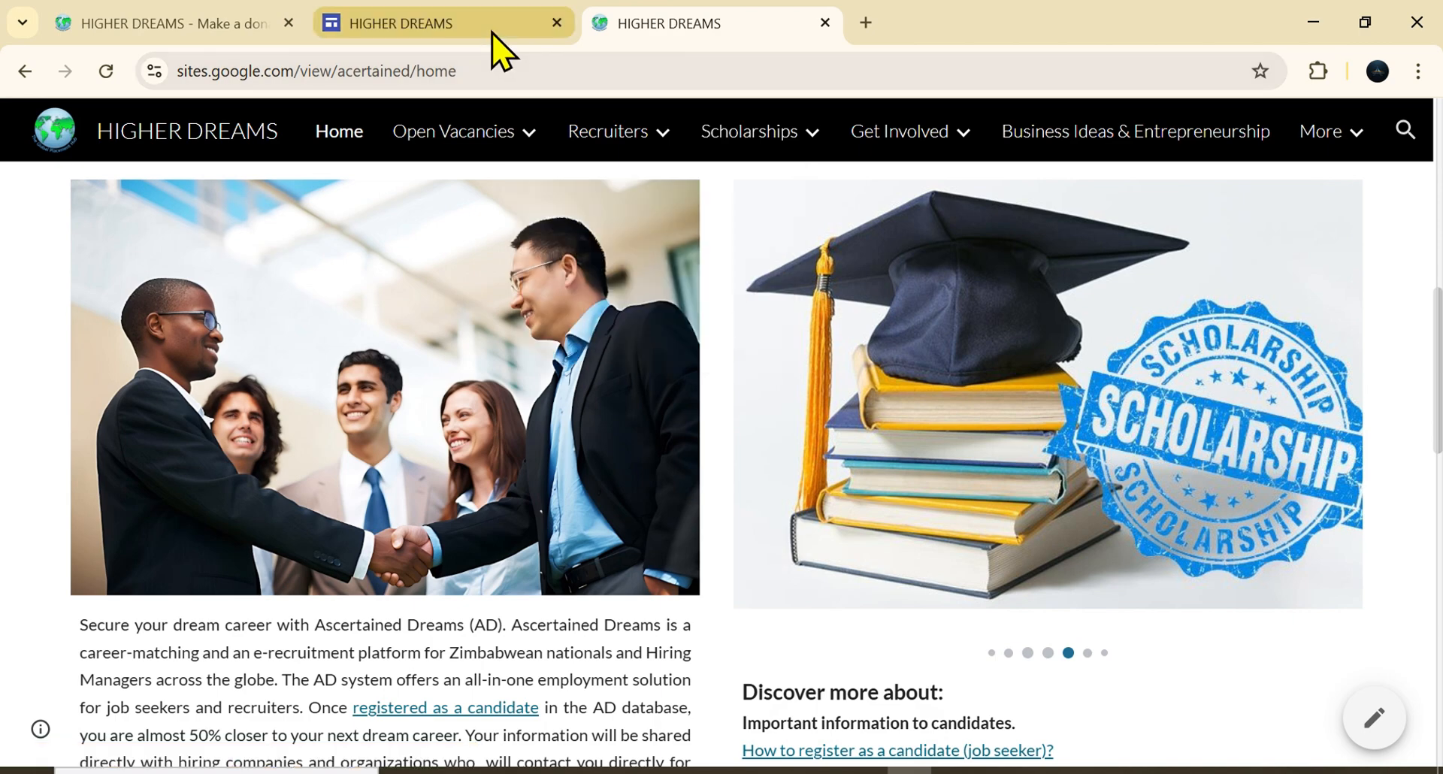
- Return to the HIRE DREAMS site editor and add a new menu section named Open Vacancies
click(500, 50)
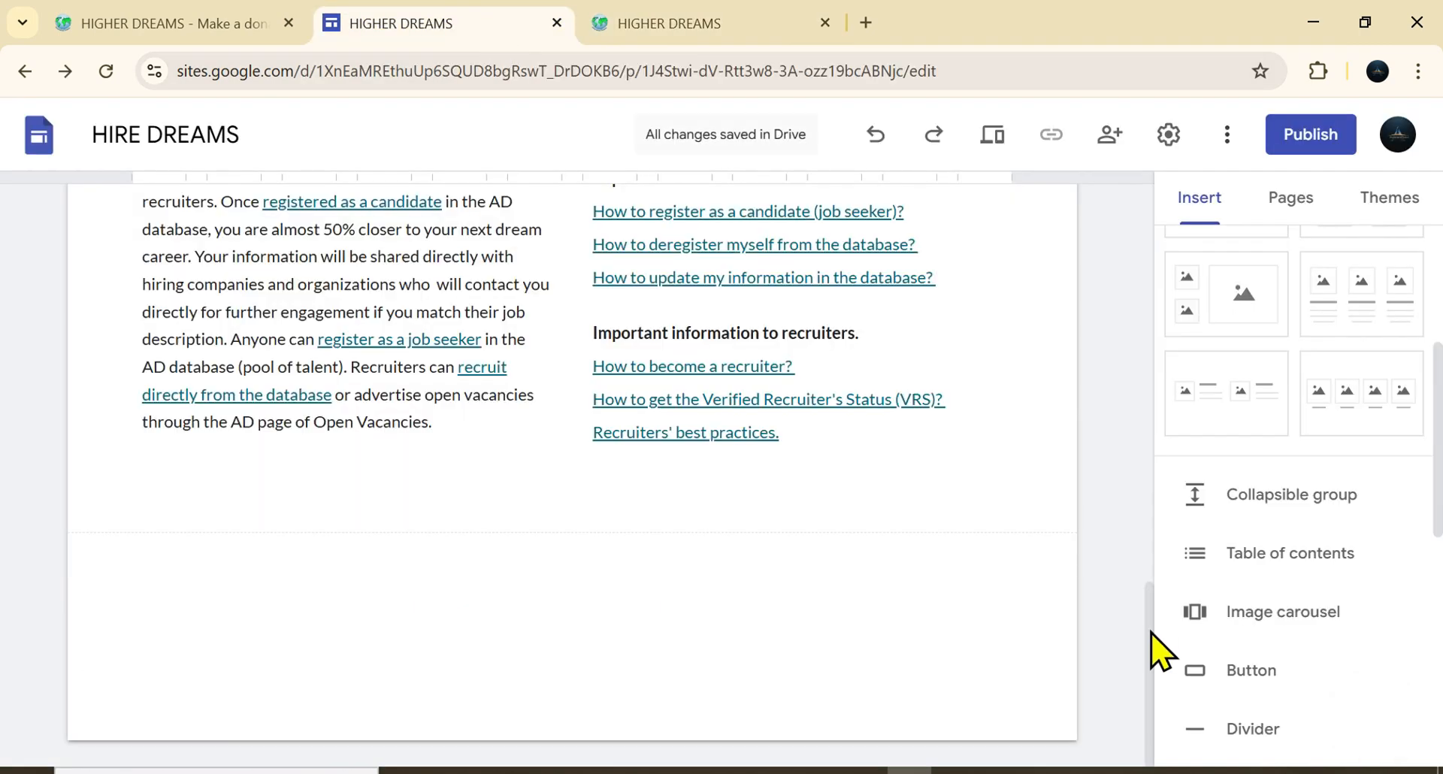
scroll(1153, 421, up, 4)
scroll(1146, 214, up, 8)
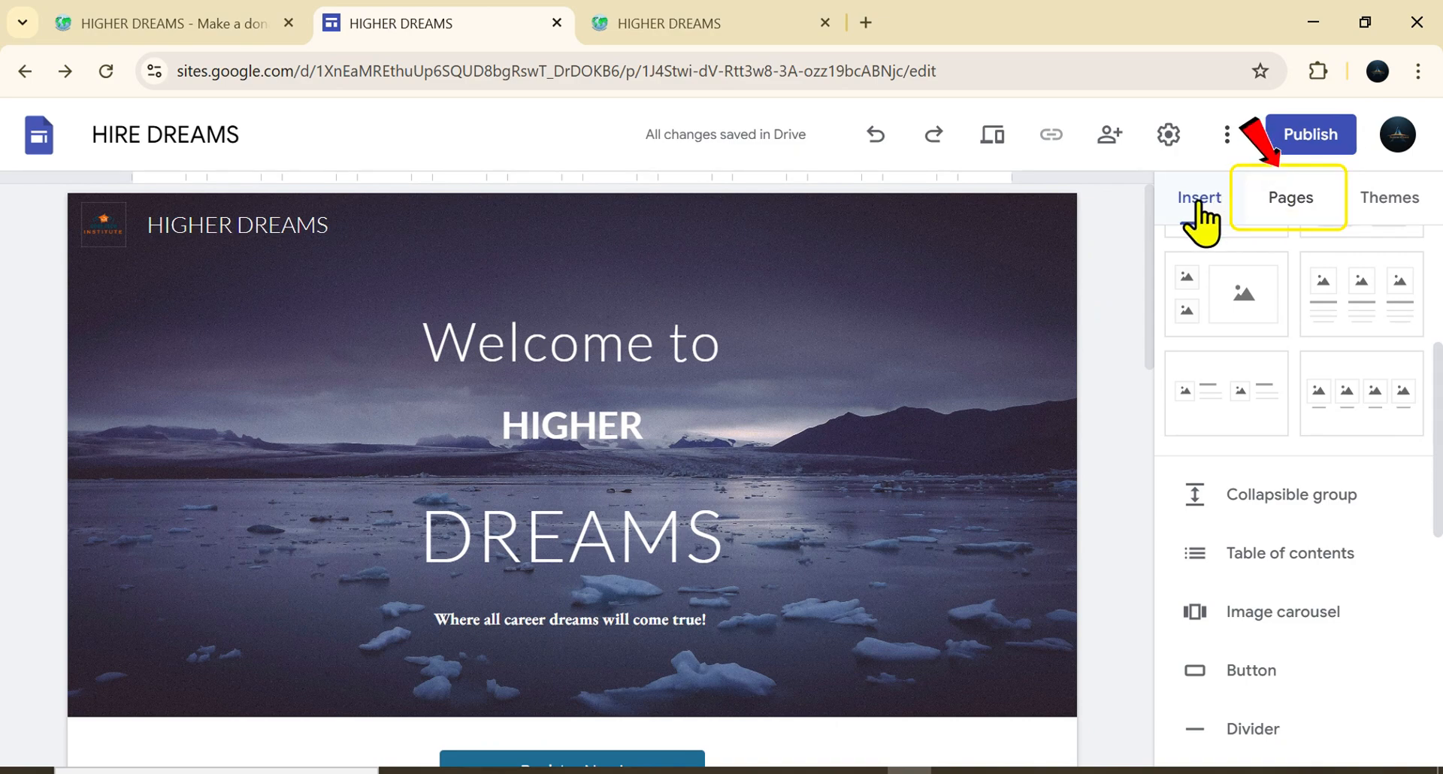
click(1291, 201)
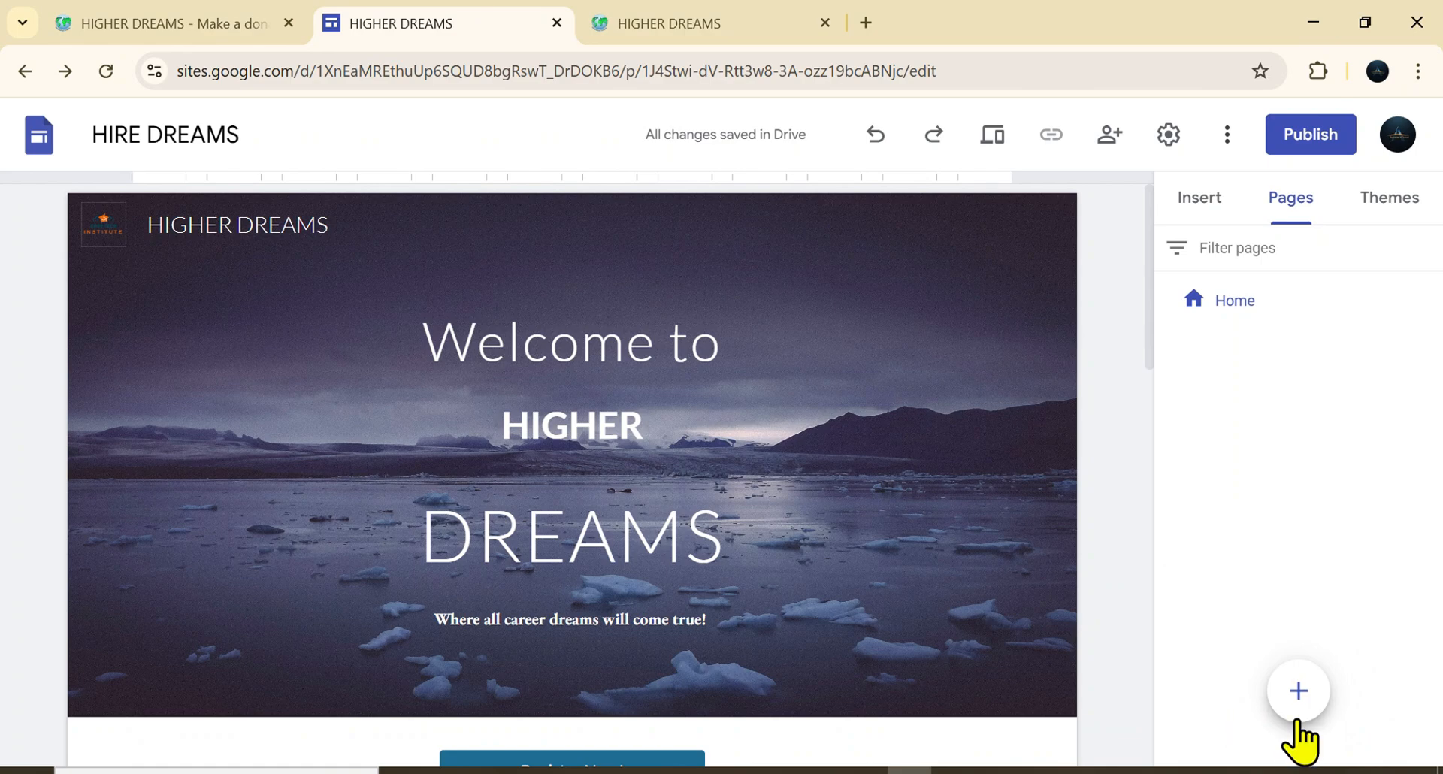
mouse_move(1304, 718)
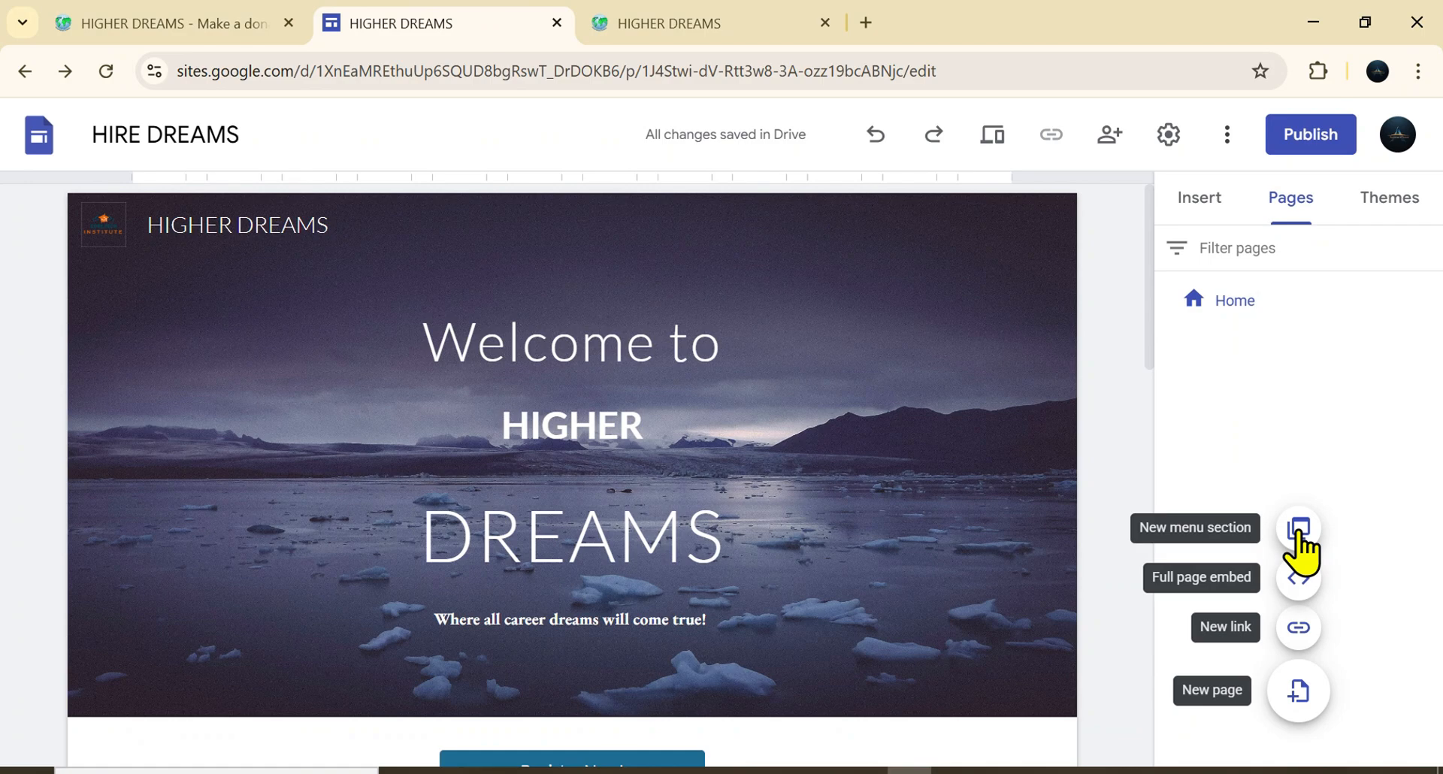
click(714, 25)
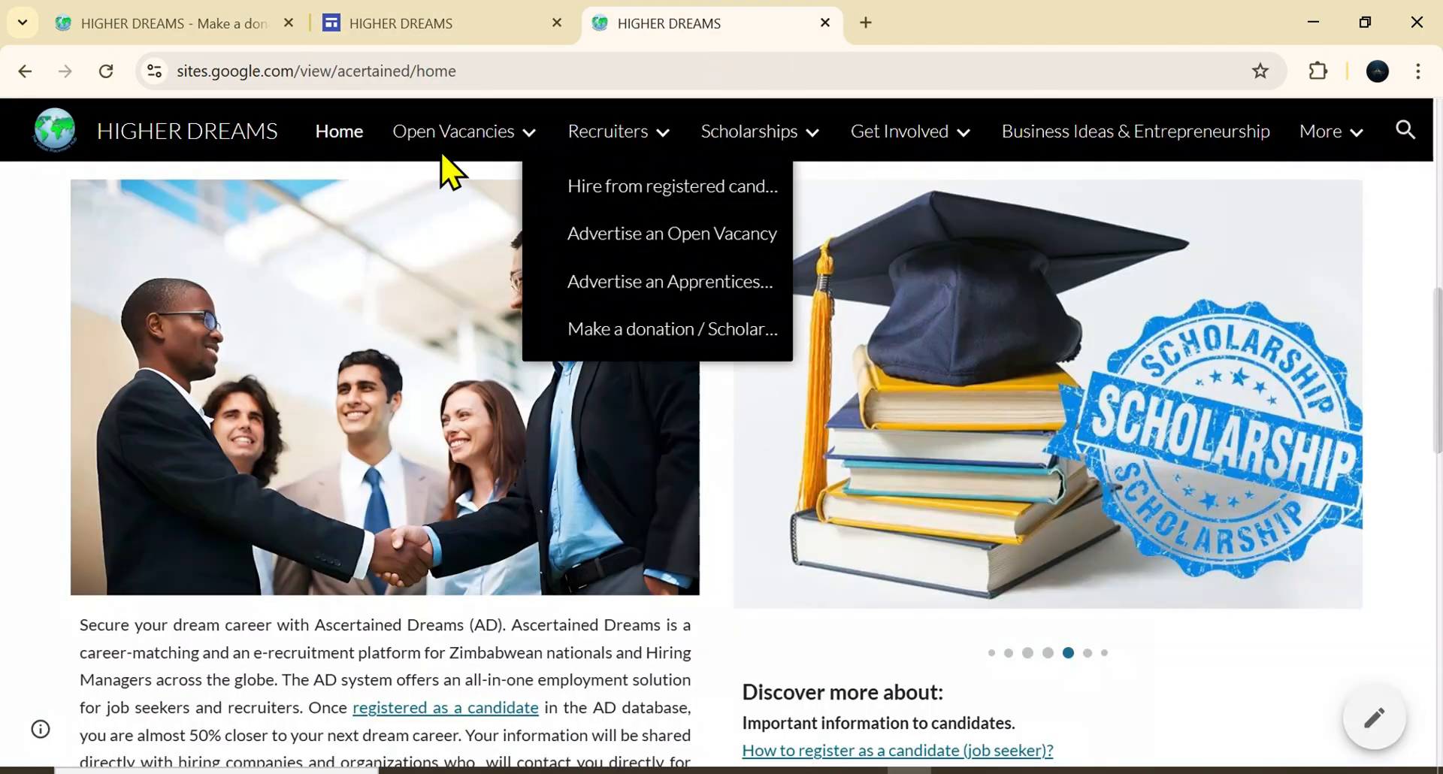
mouse_move(470, 145)
click(475, 26)
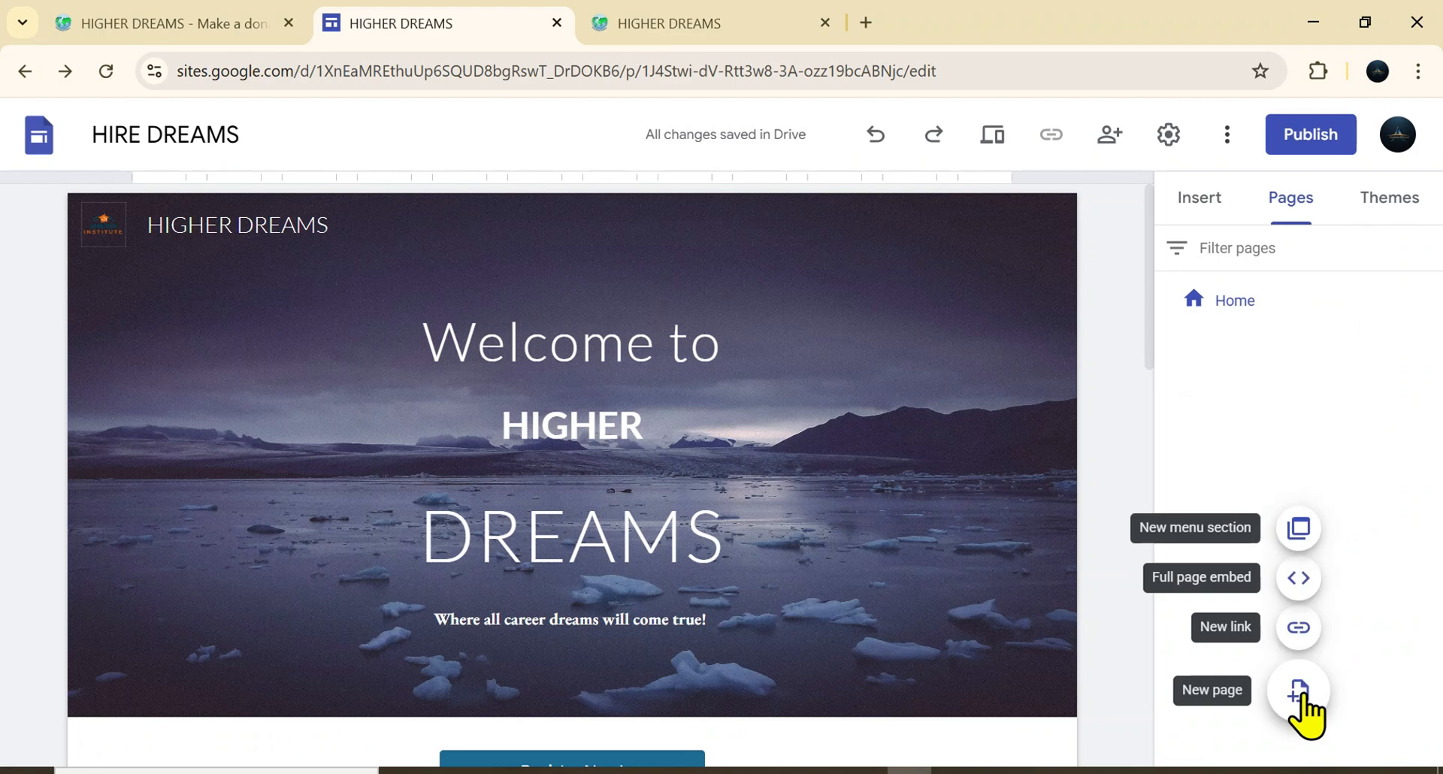
click(1300, 531)
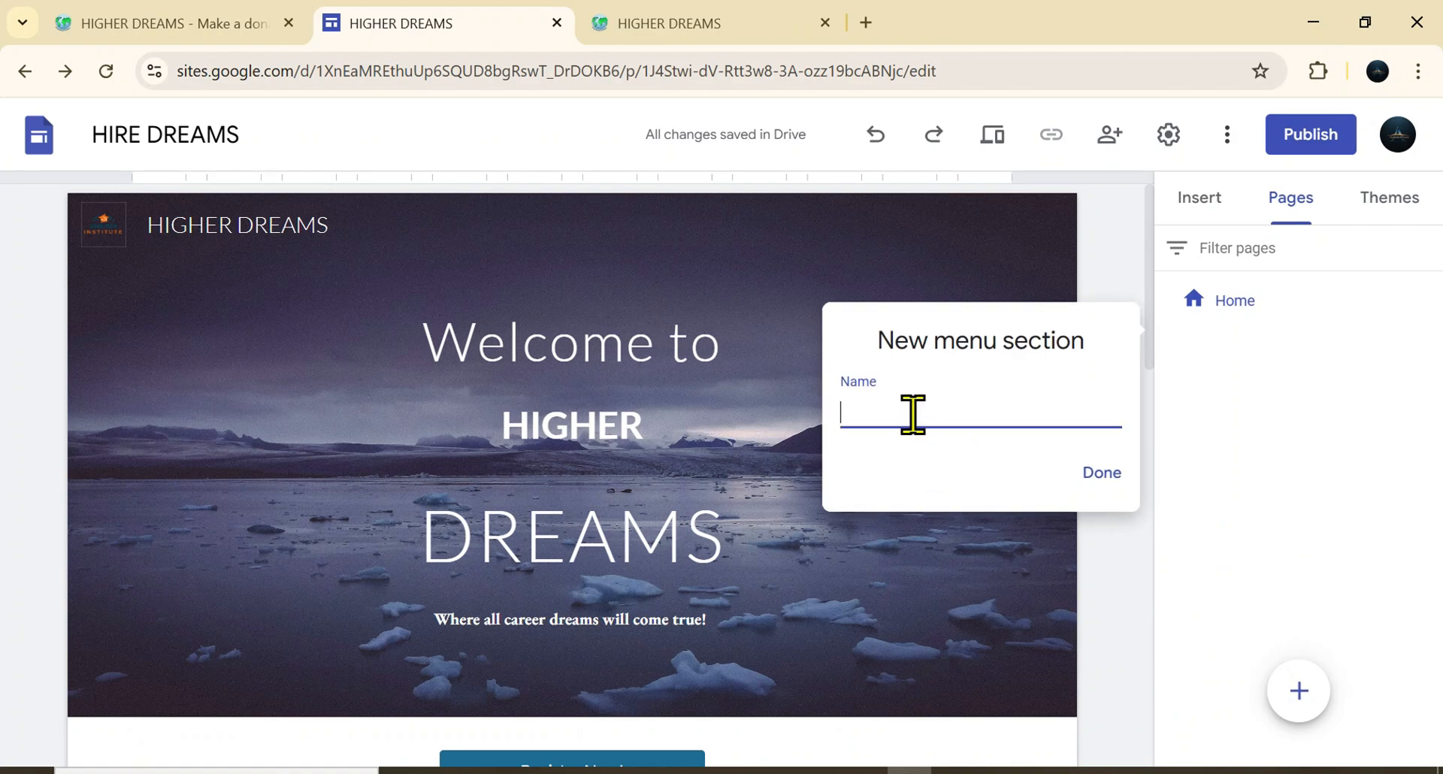
text(Open Vacancies)
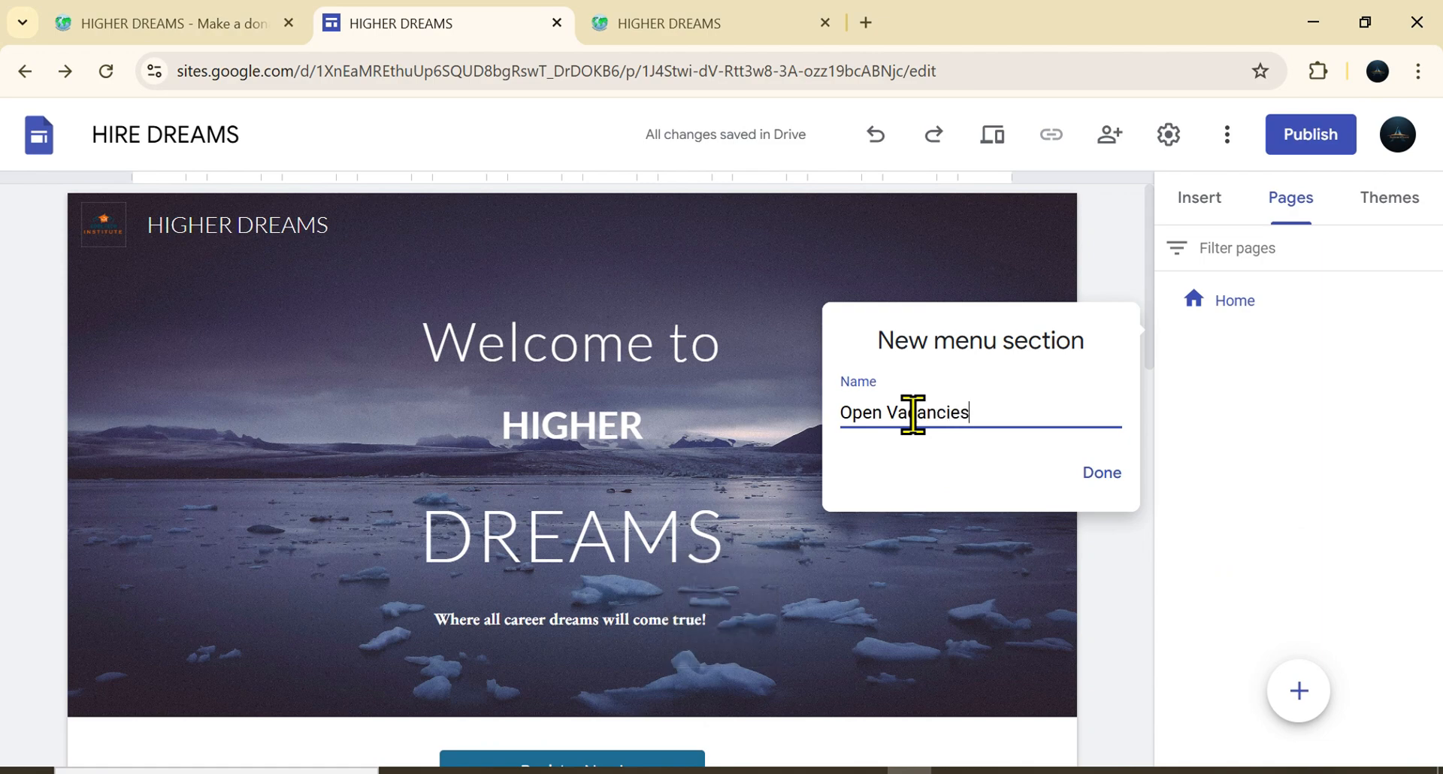
click(1101, 474)
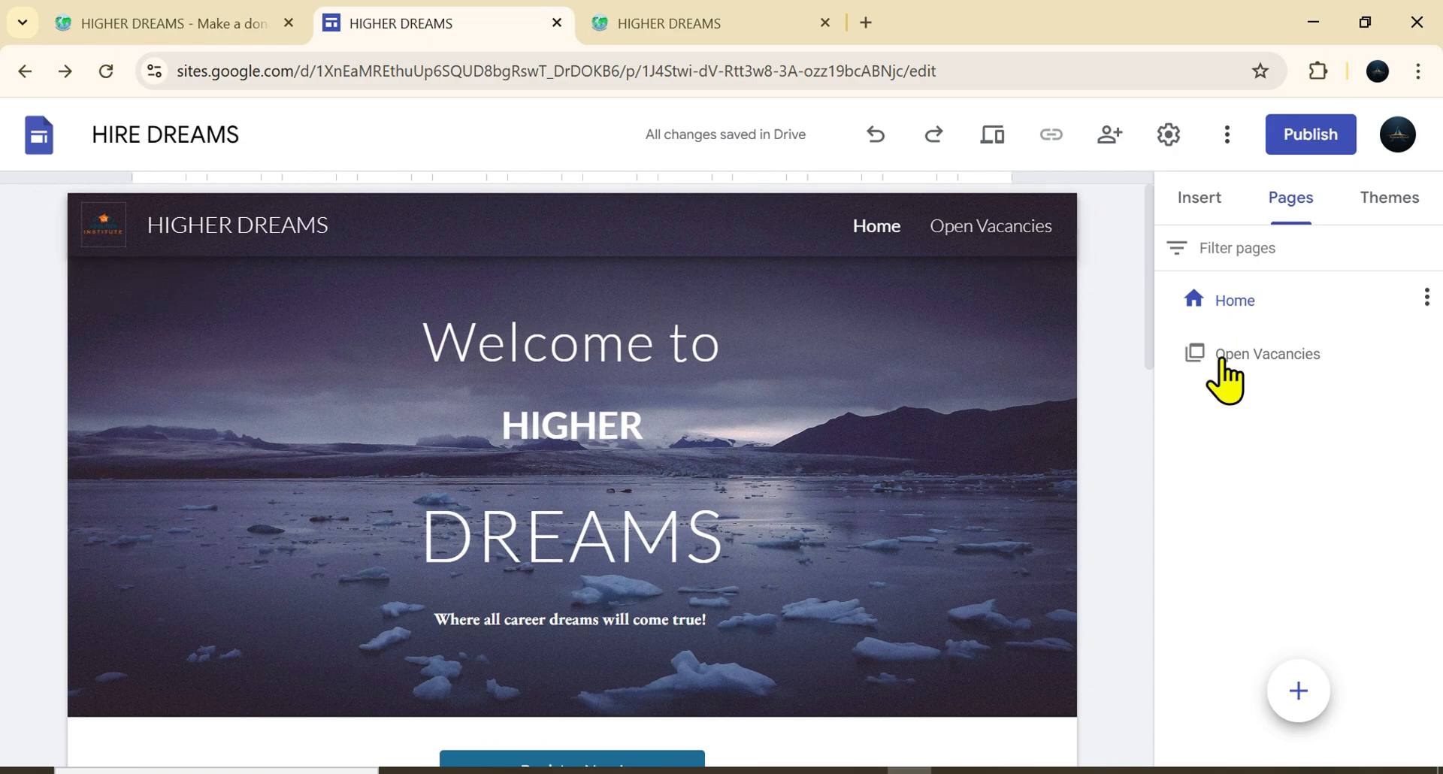
- Check the vacancy categories on the published site and create a new page named NGO Vacancies in the draft site
click(1260, 359)
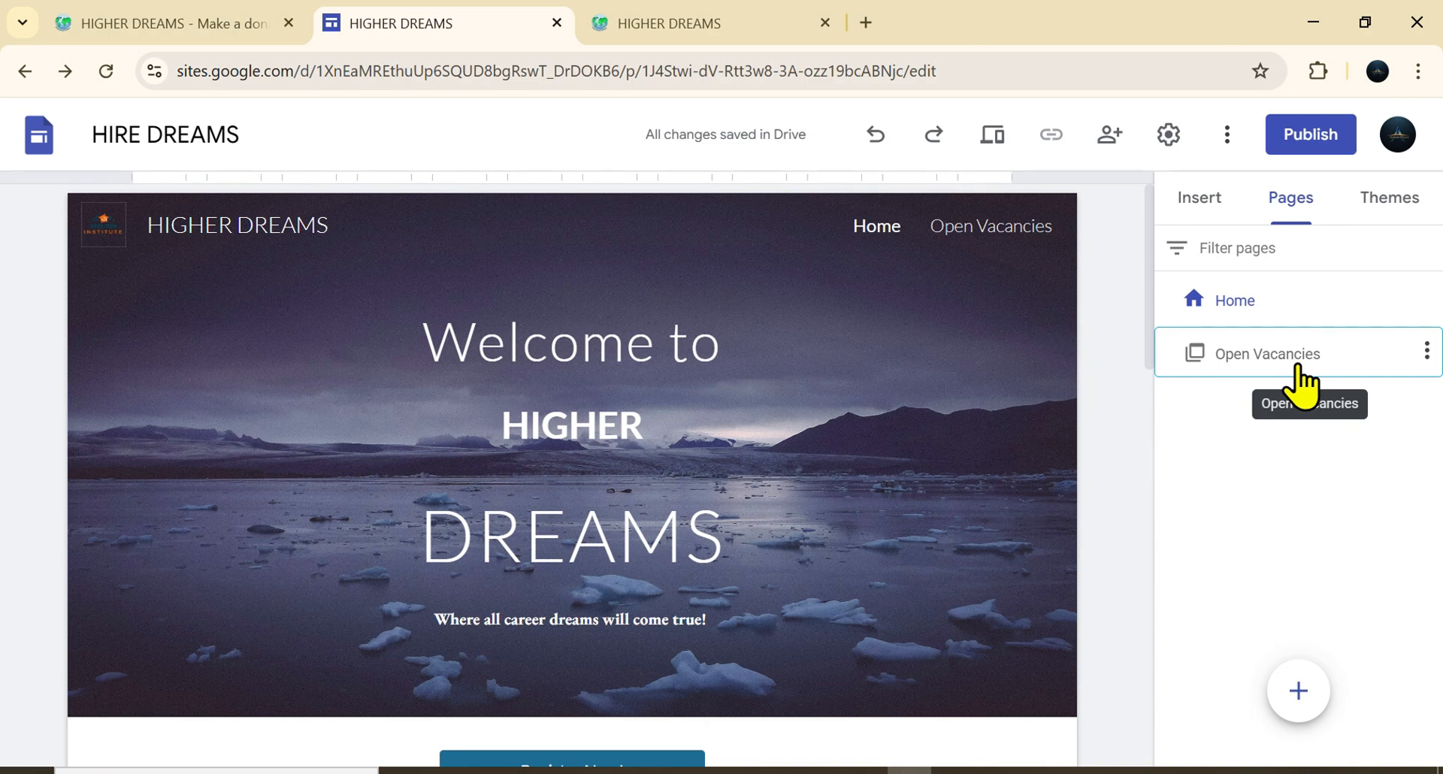
mouse_move(1300, 695)
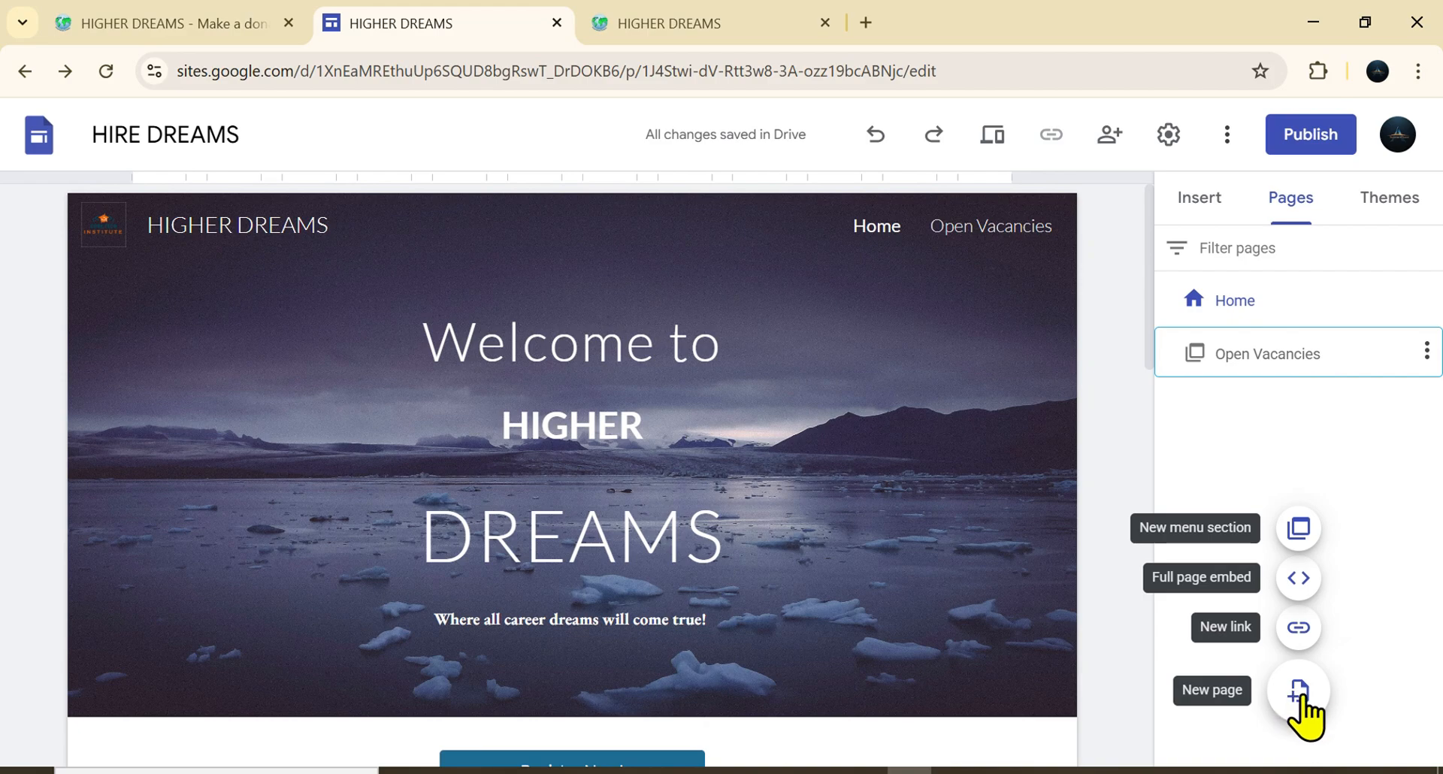
click(1300, 695)
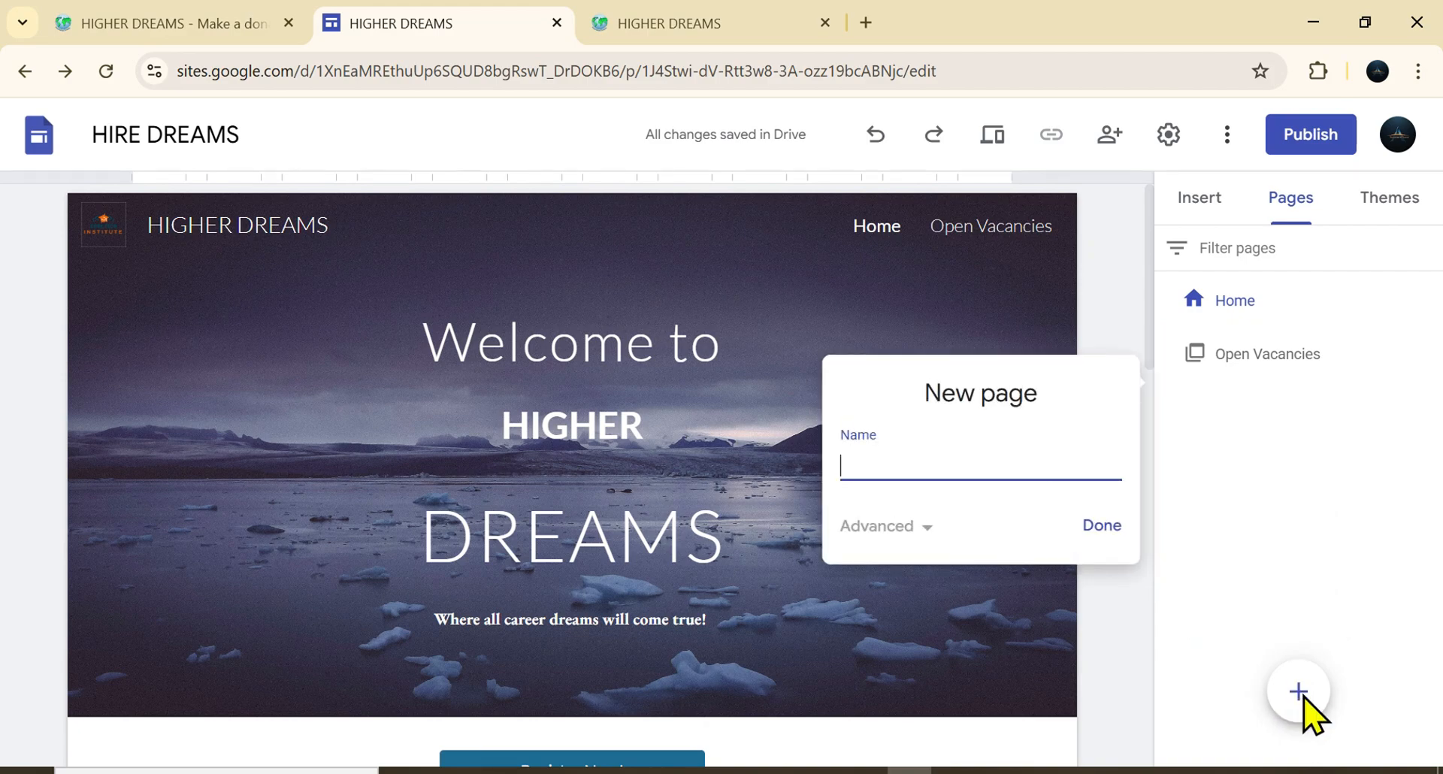
click(681, 51)
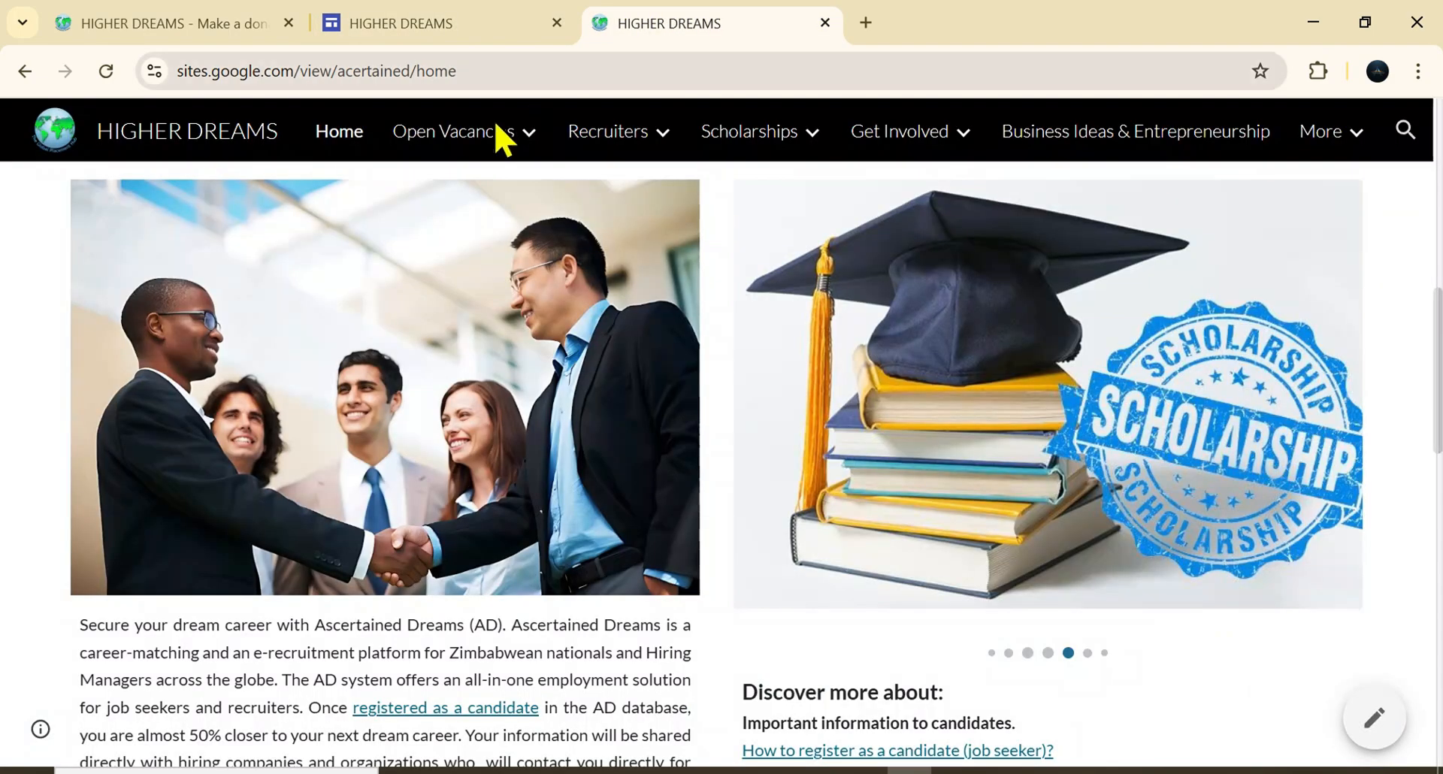
mouse_move(490, 143)
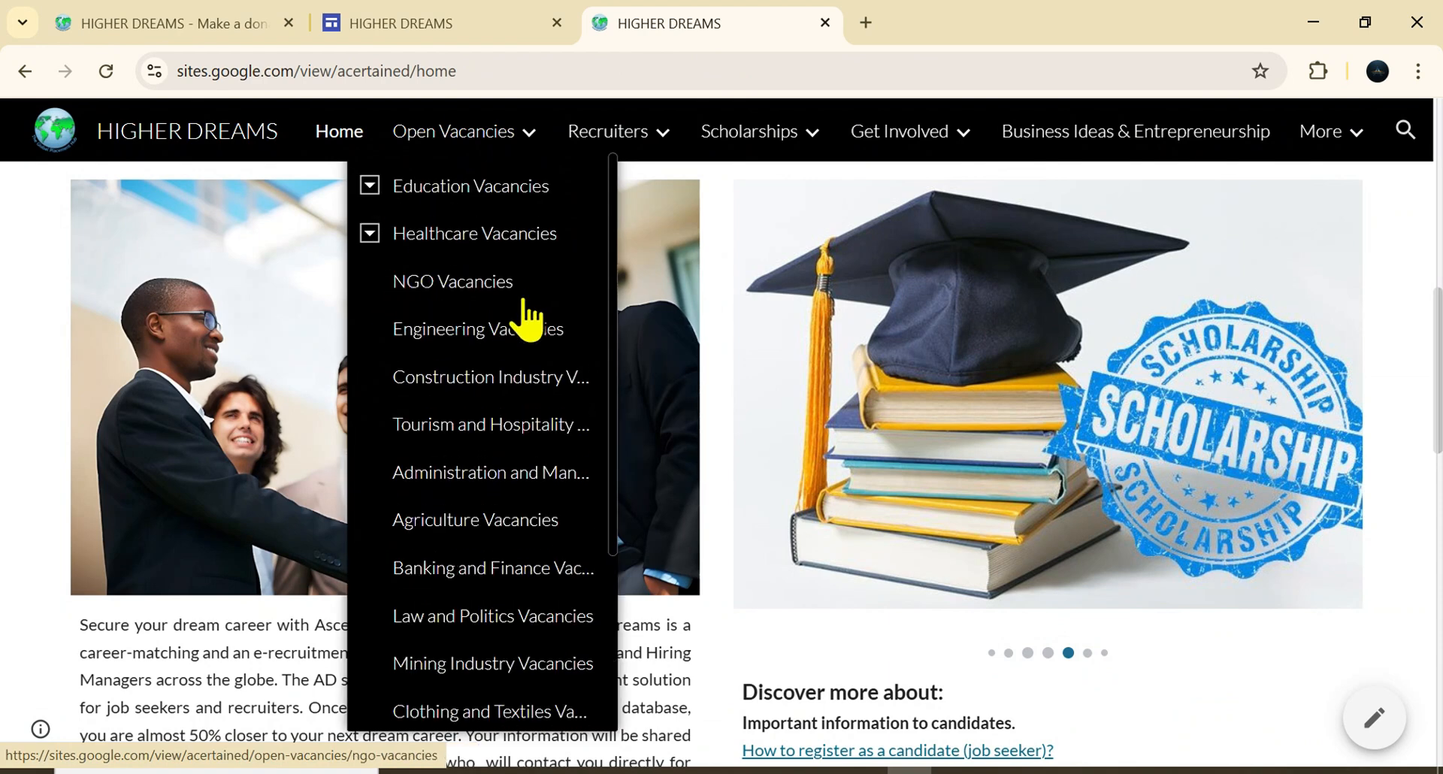
click(487, 28)
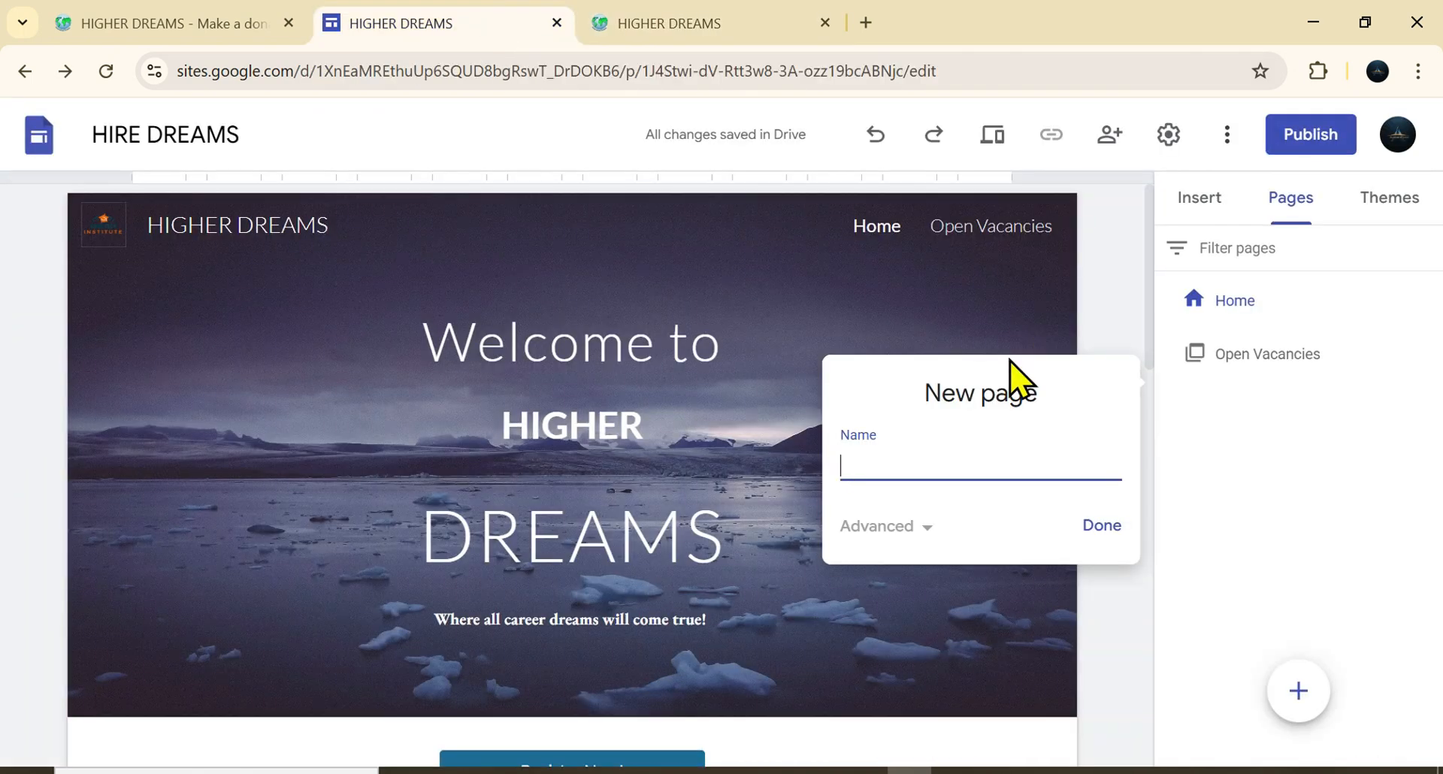
key(Caps_Lock)
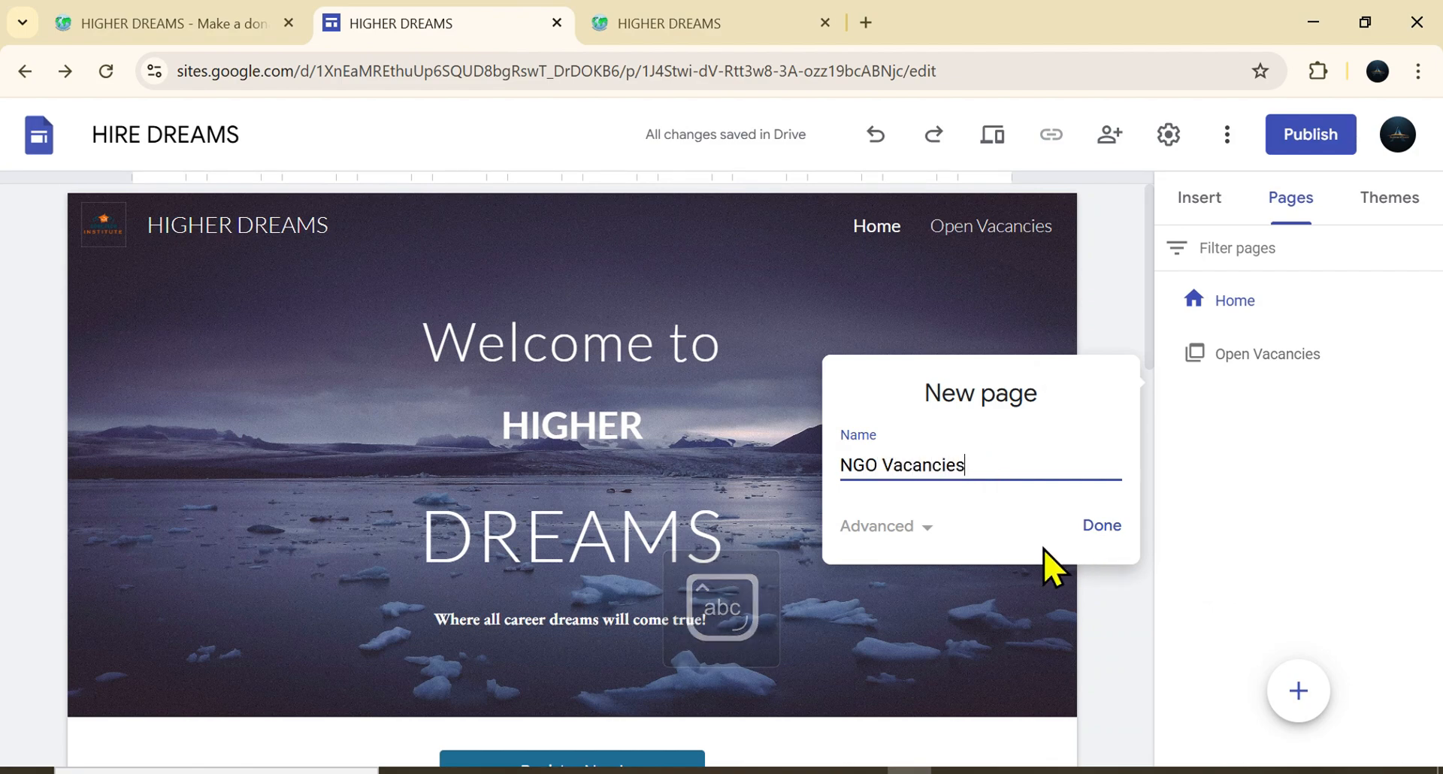
click(1097, 526)
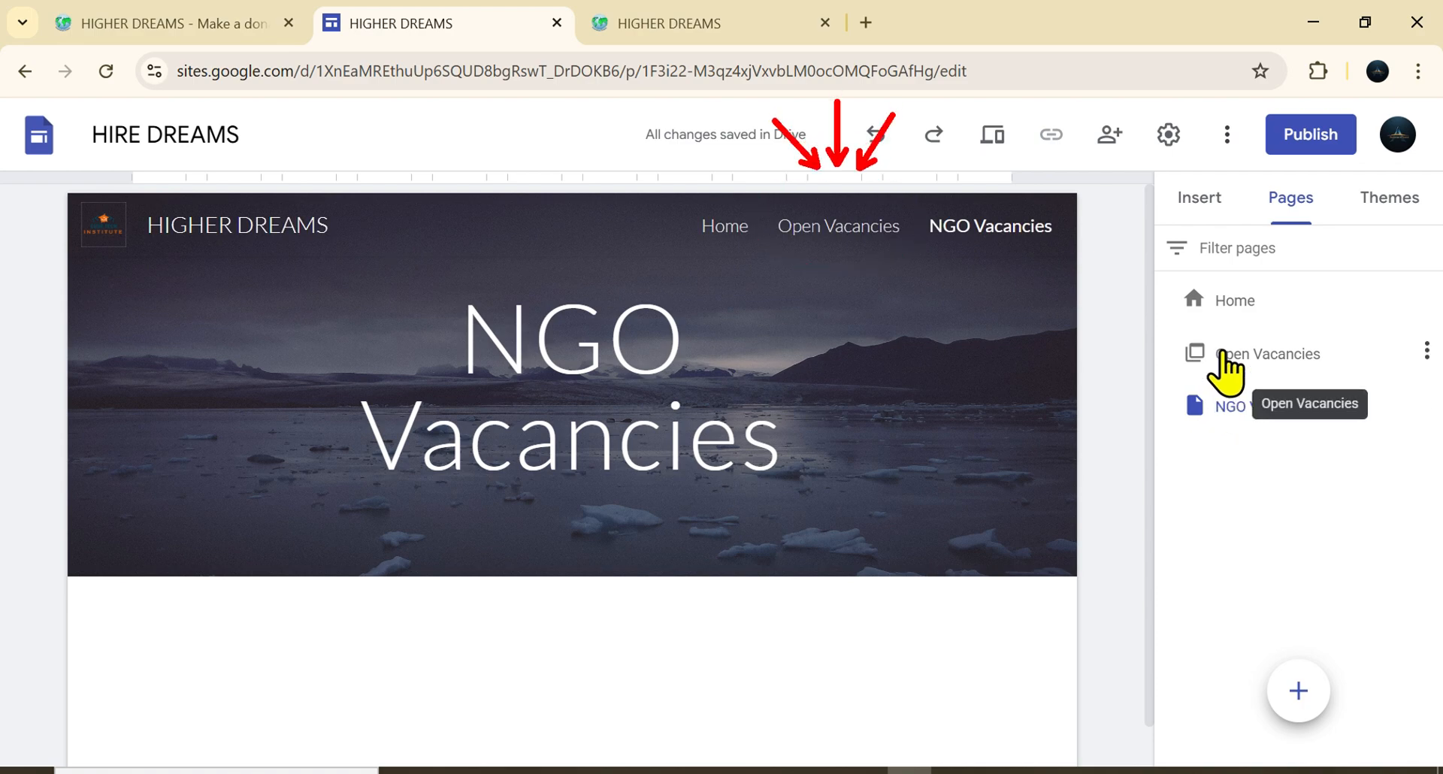
- Nest the NGO Vacancies page under the Open Vacancies section and check it in the site header's navigation
click(1196, 415)
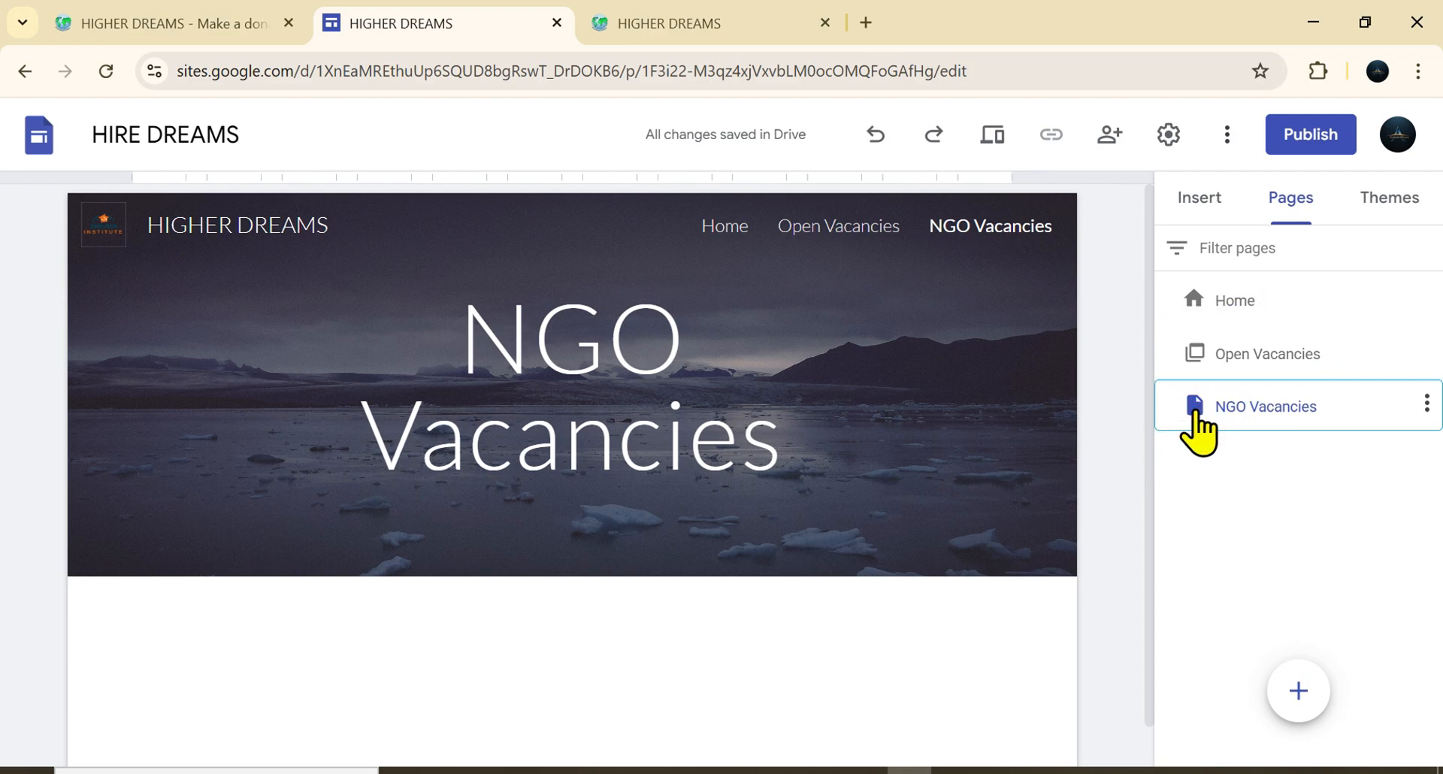
drag(1198, 426, 1195, 372)
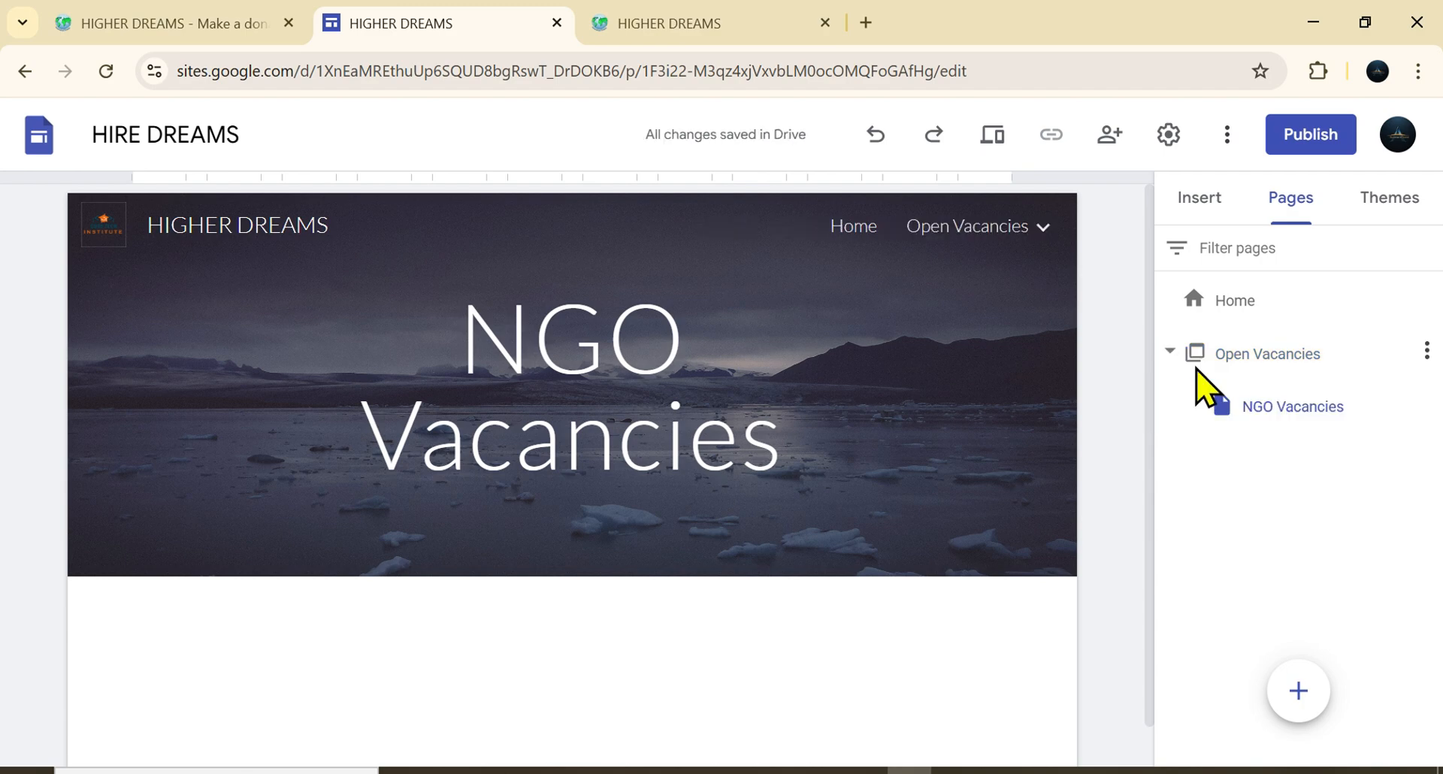
click(1041, 239)
mouse_move(1385, 378)
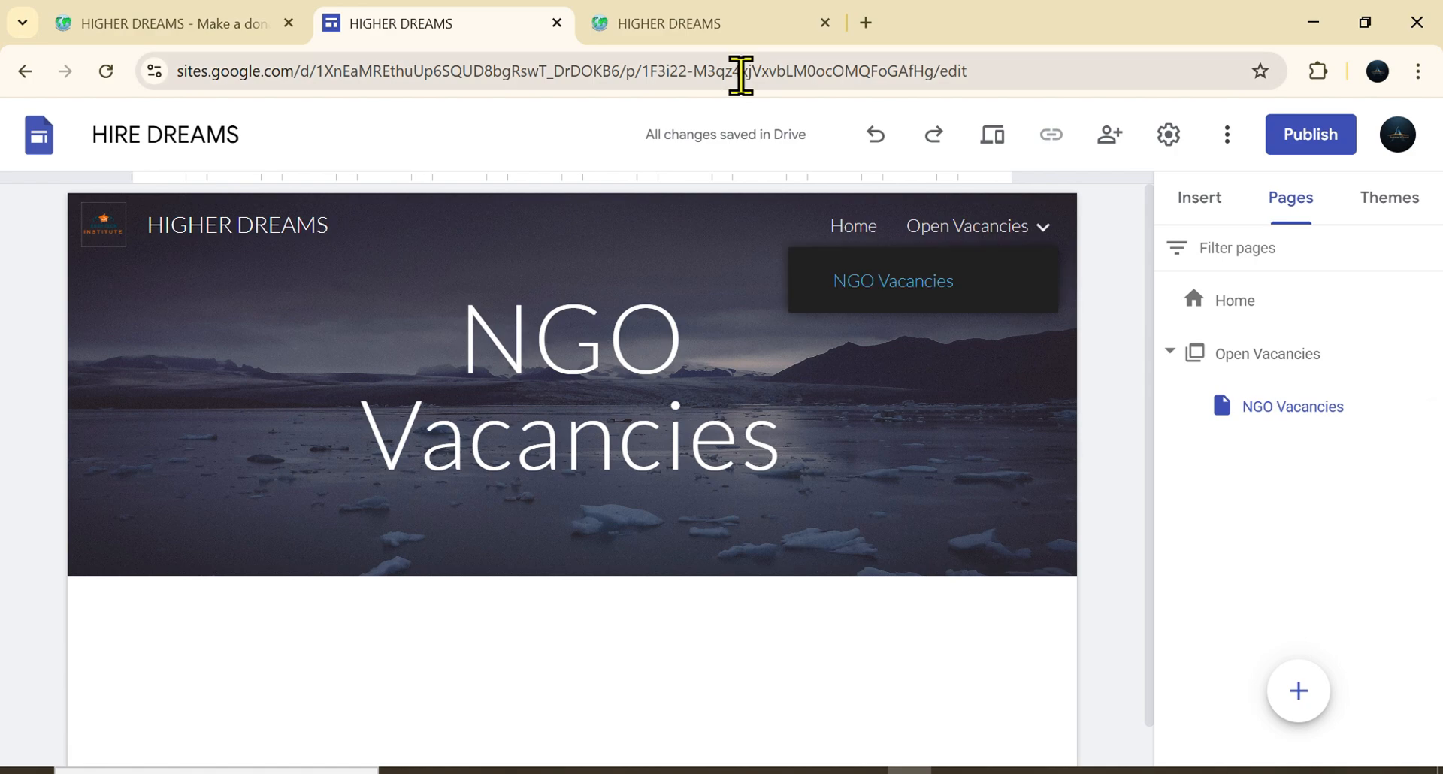
- Check the vacancy entries on the published site and add a subpage named Engineering Vacancies under Open Vacancies in the draft
click(727, 30)
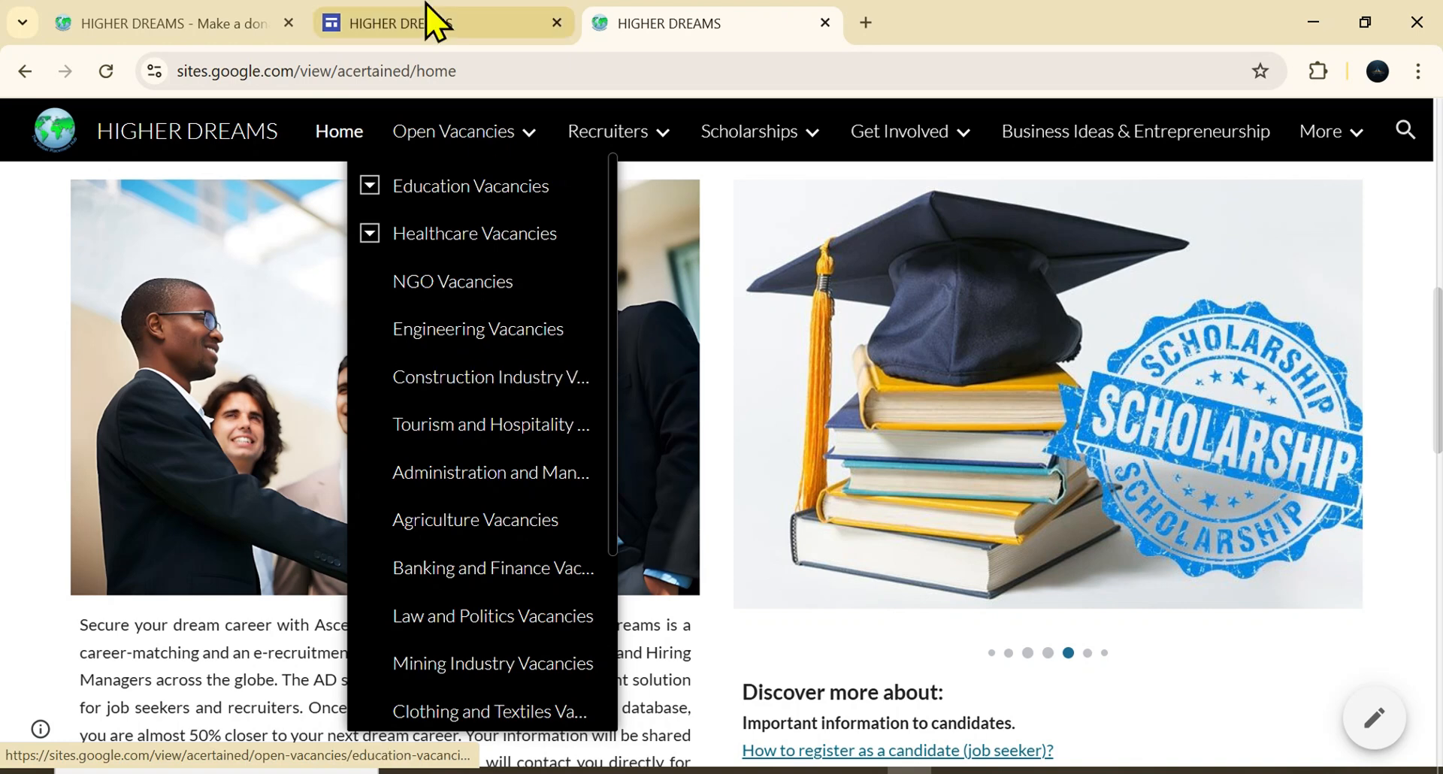
click(457, 24)
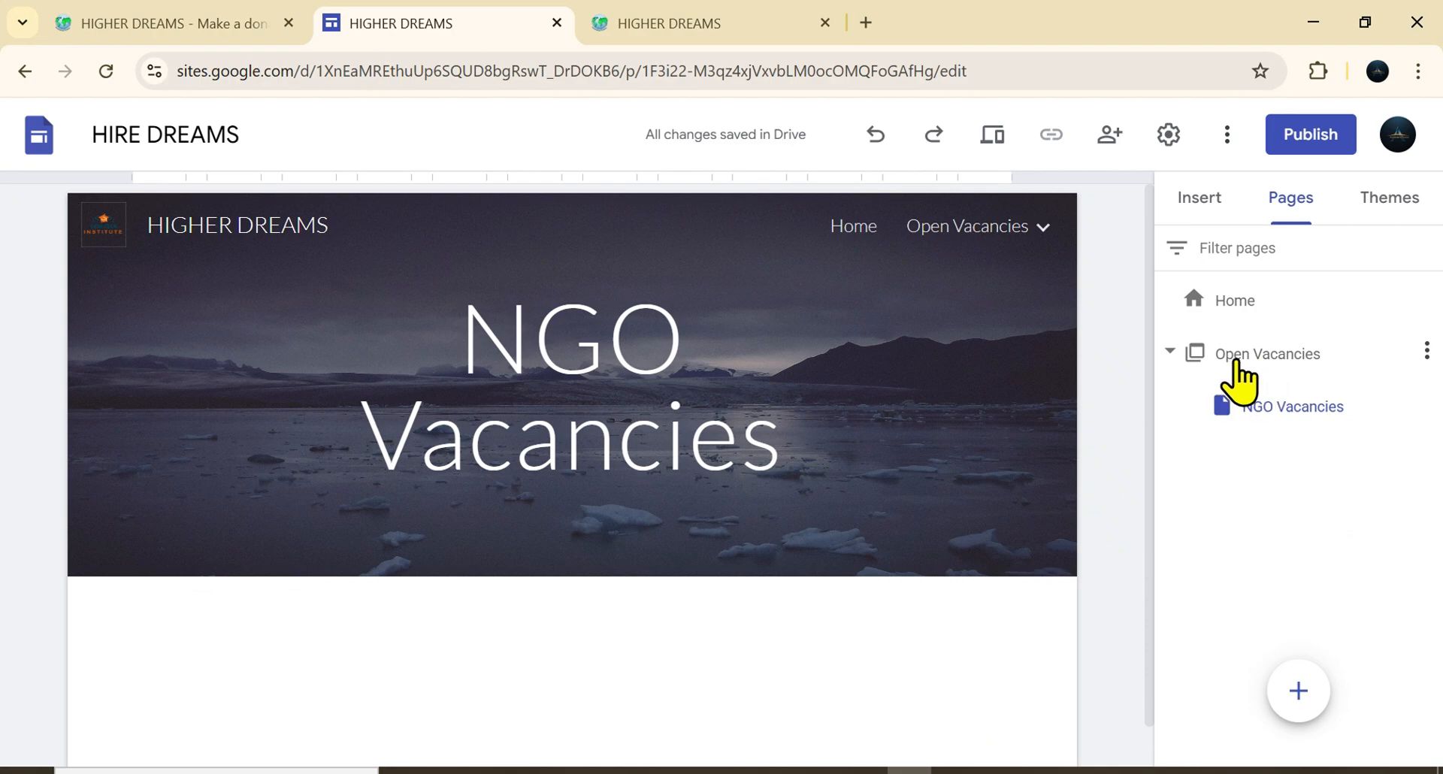
click(1426, 348)
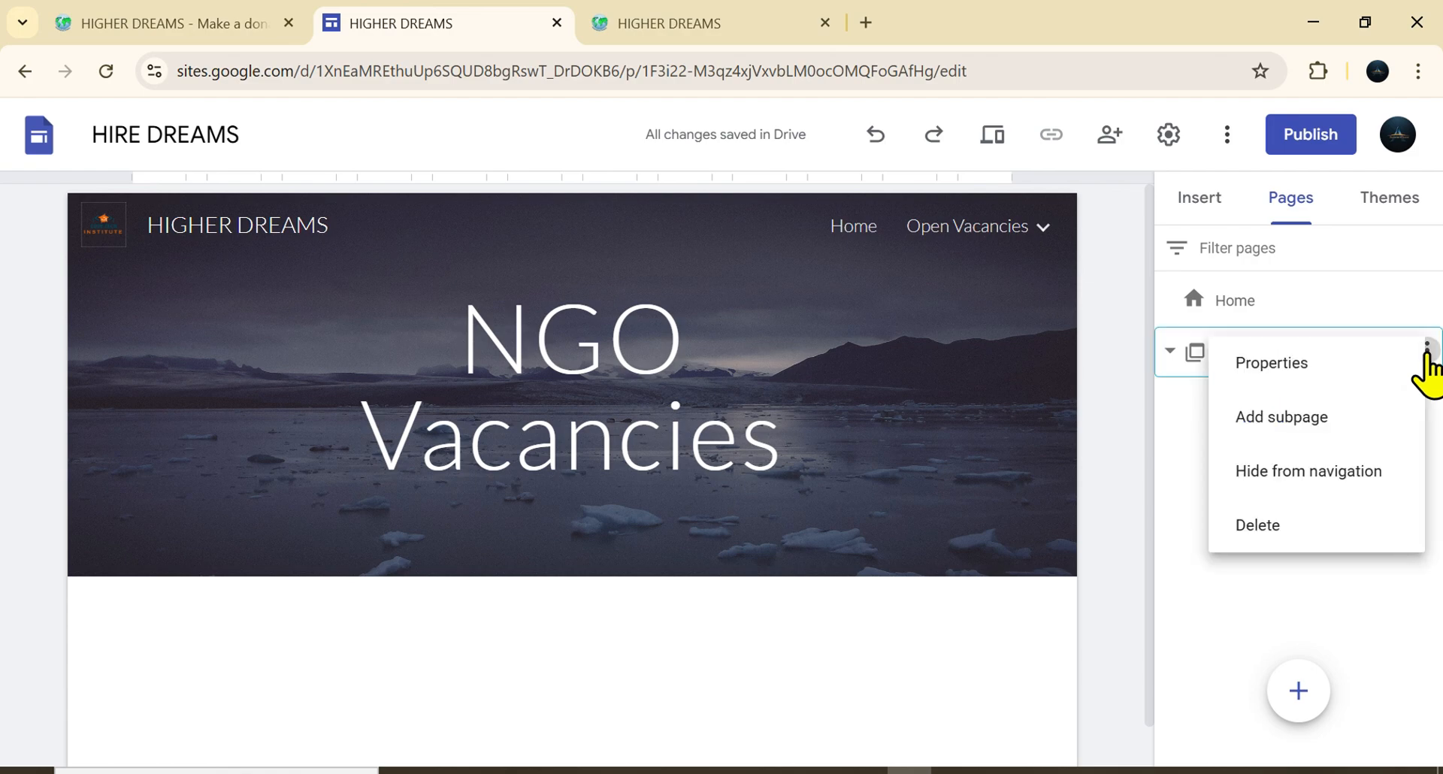
click(1306, 421)
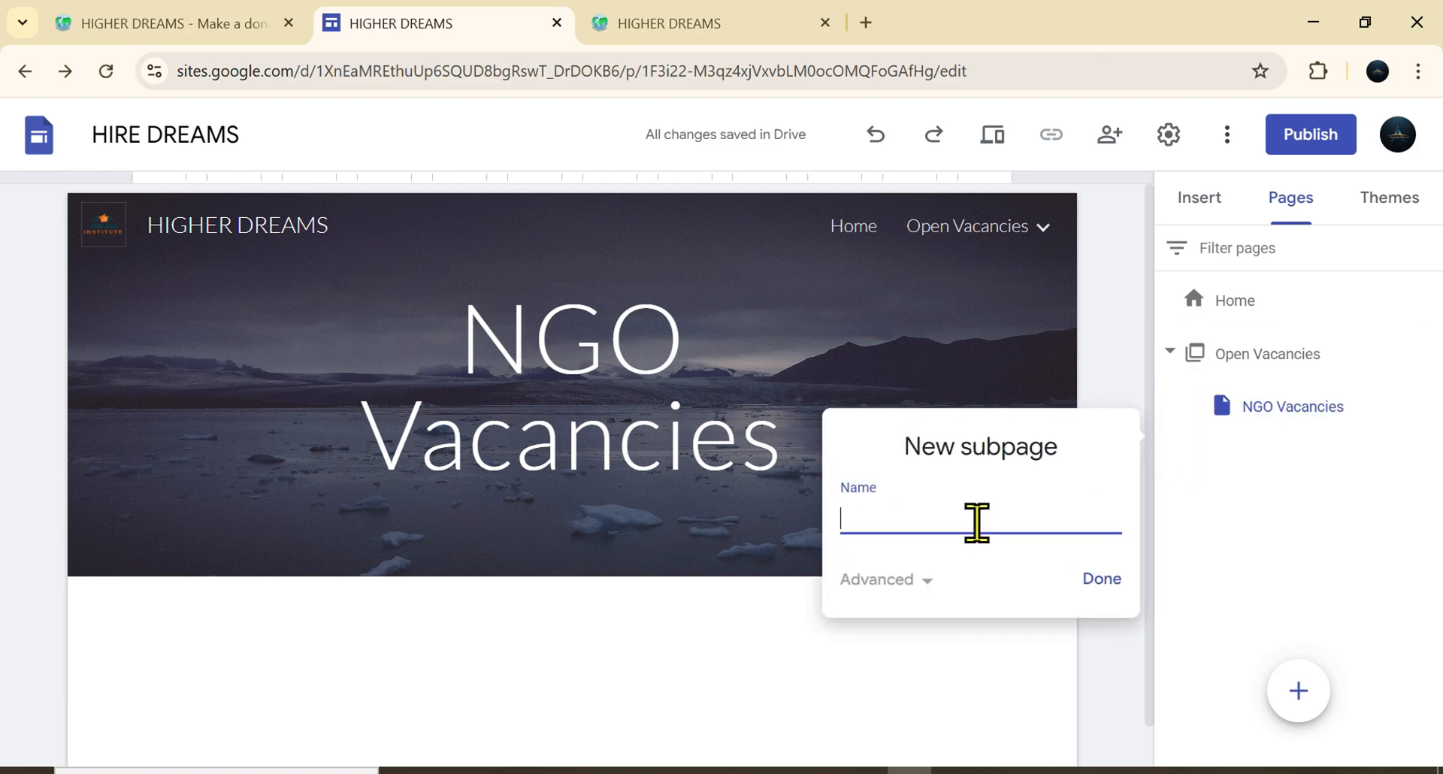
key(Caps_Lock)
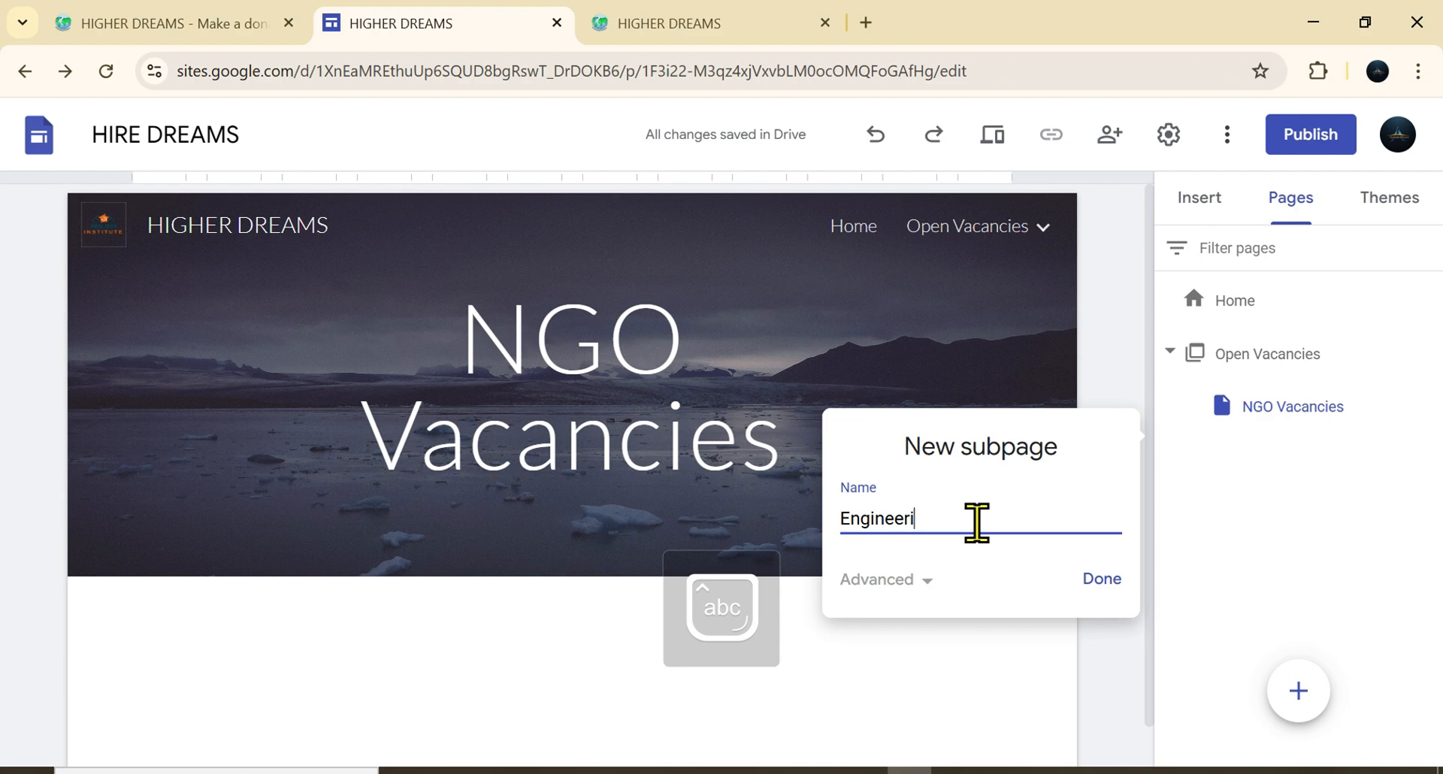
click(1102, 579)
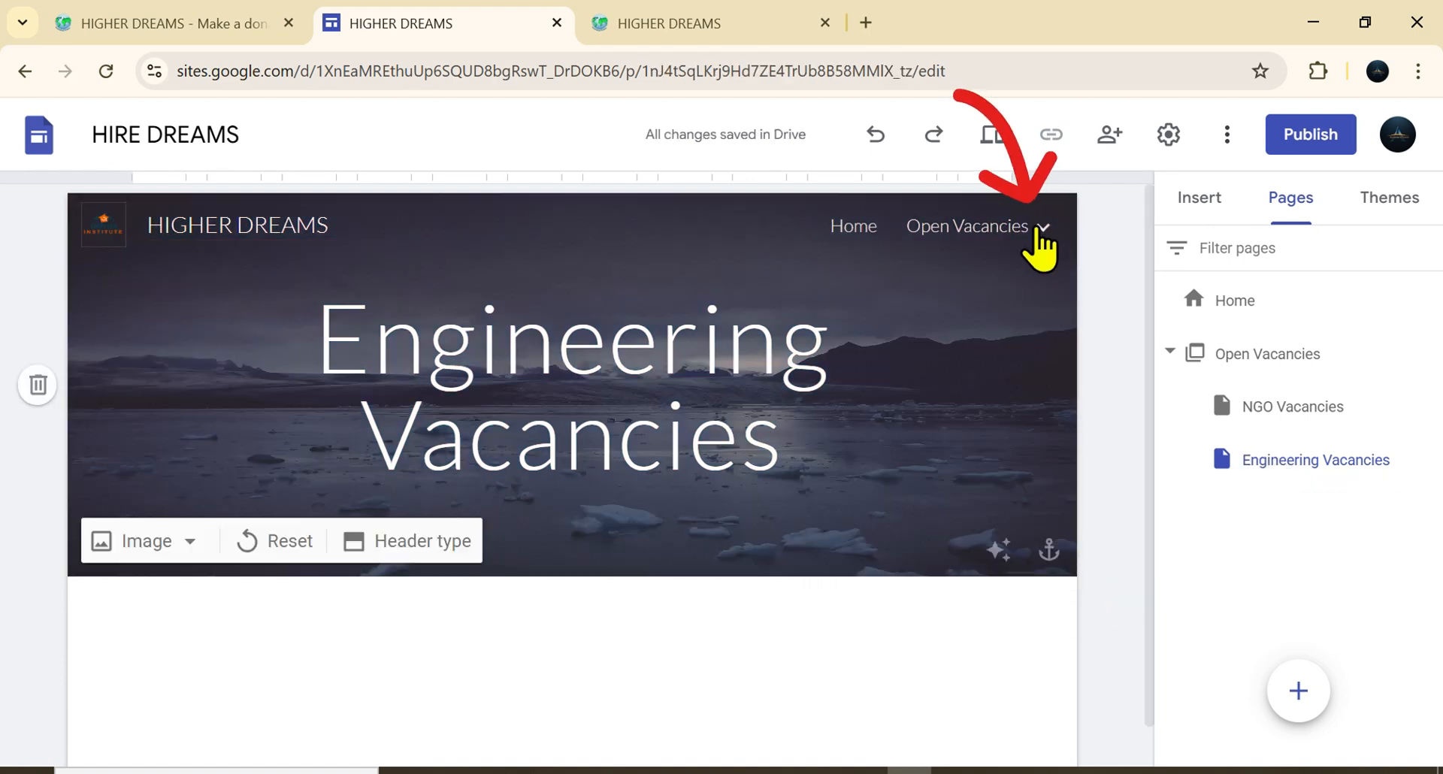
mouse_move(1040, 235)
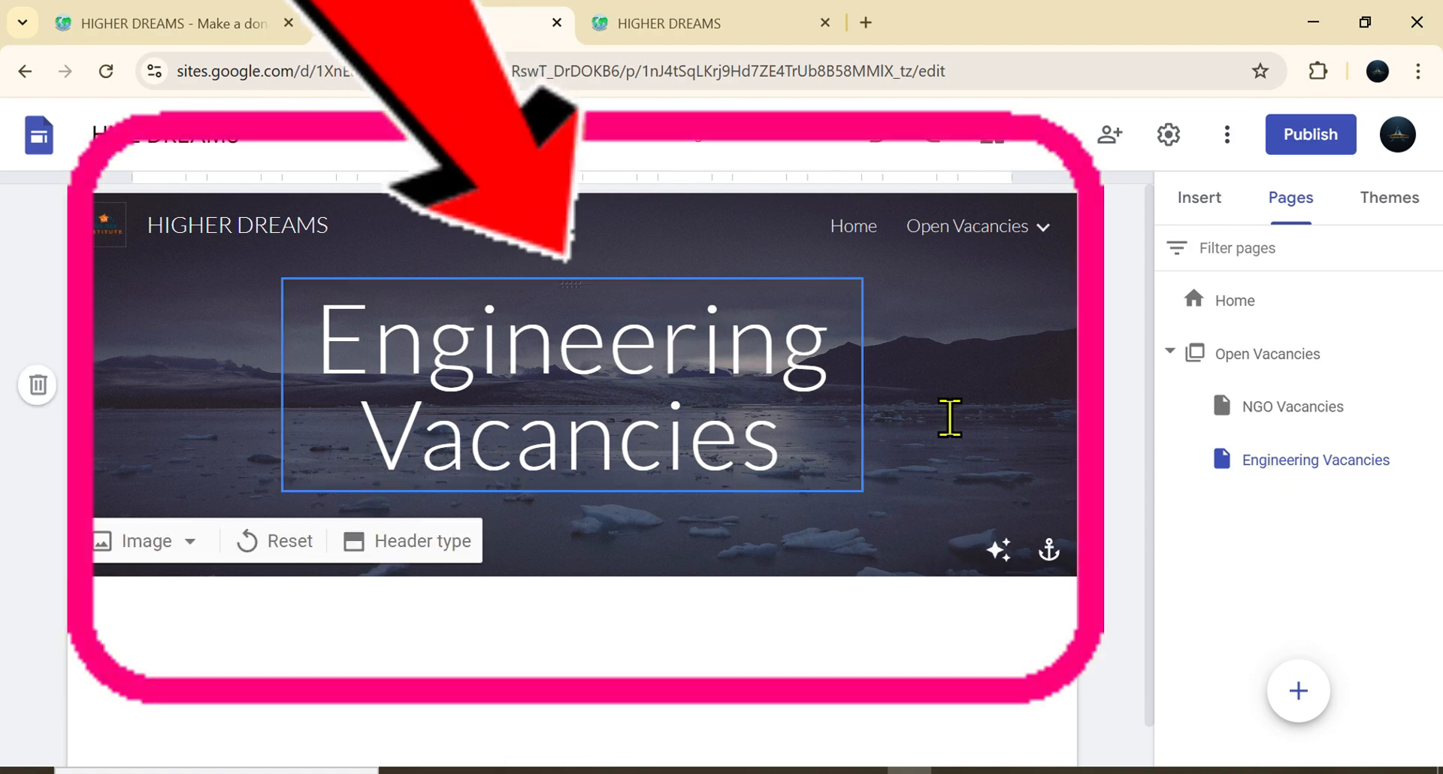
scroll(1153, 451, down, 1)
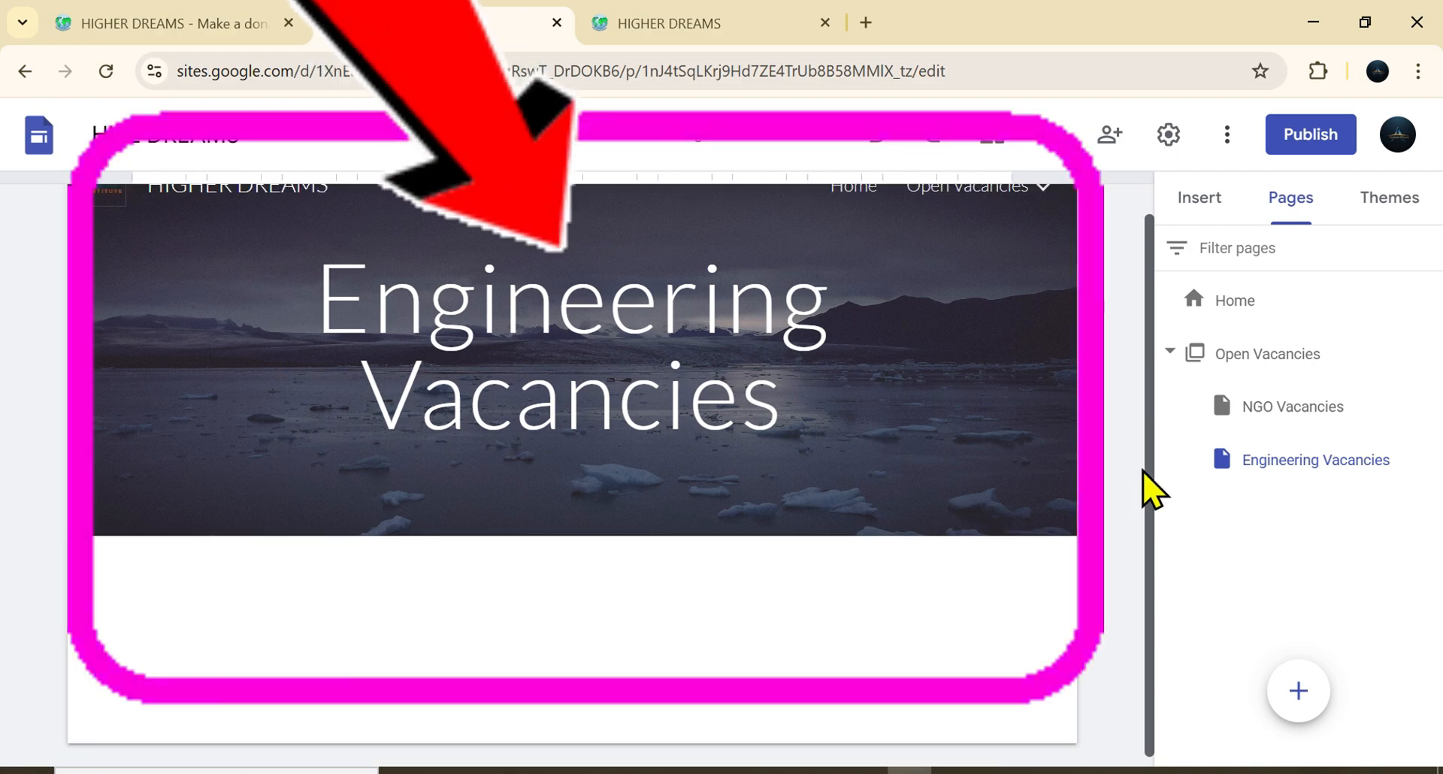
scroll(1143, 332, up, 1)
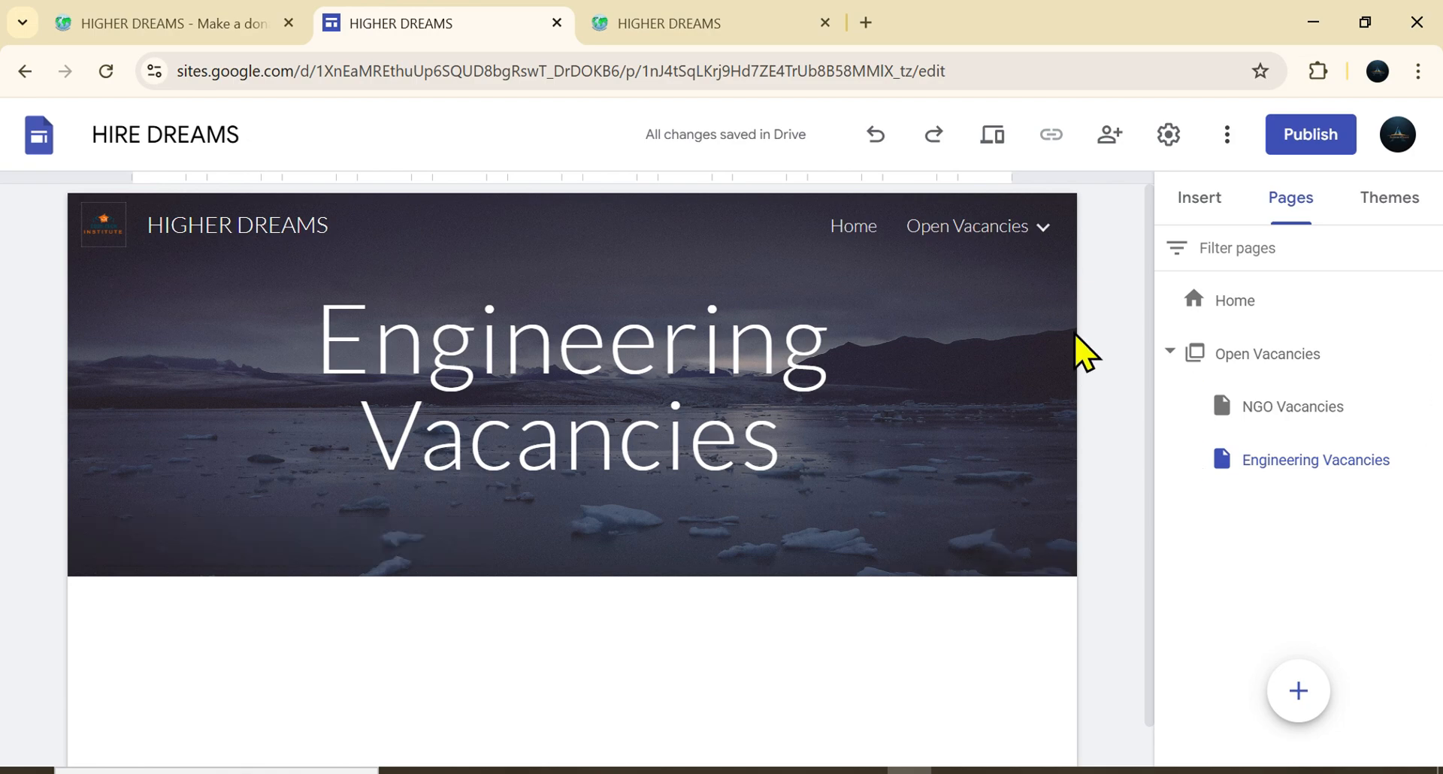
- Check the Education Vacancies sub-entries on the published site and add a new menu section named Education Vacancies in the draft
click(727, 27)
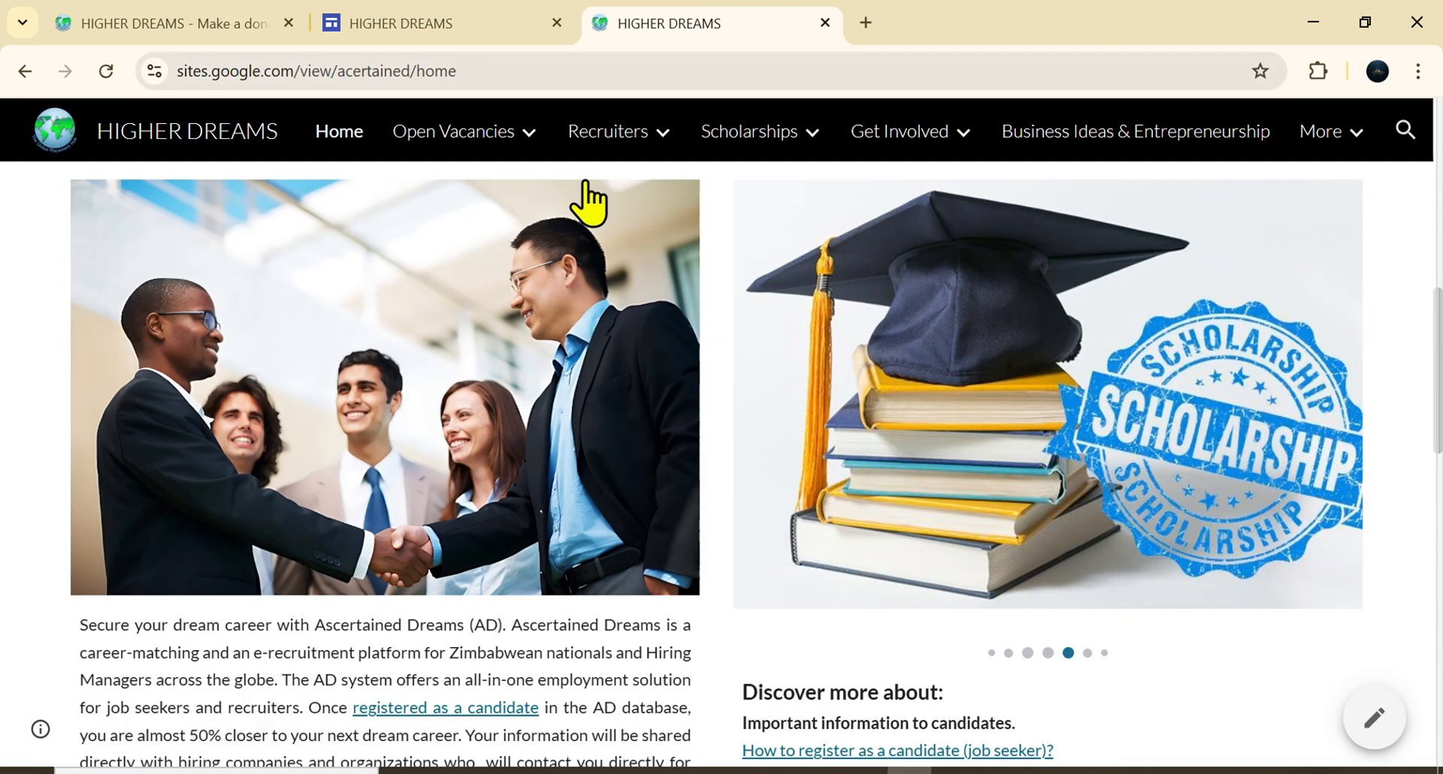
mouse_move(483, 155)
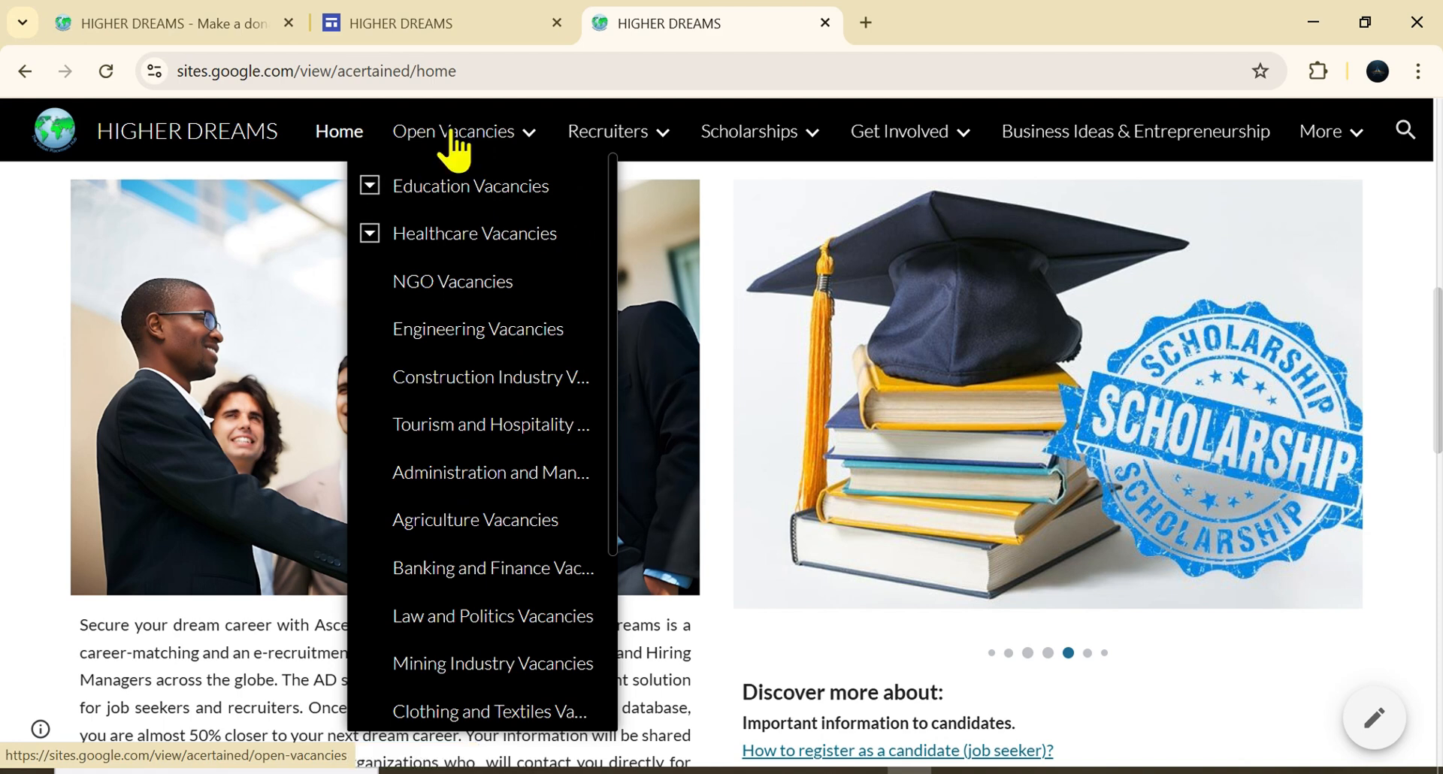
click(371, 189)
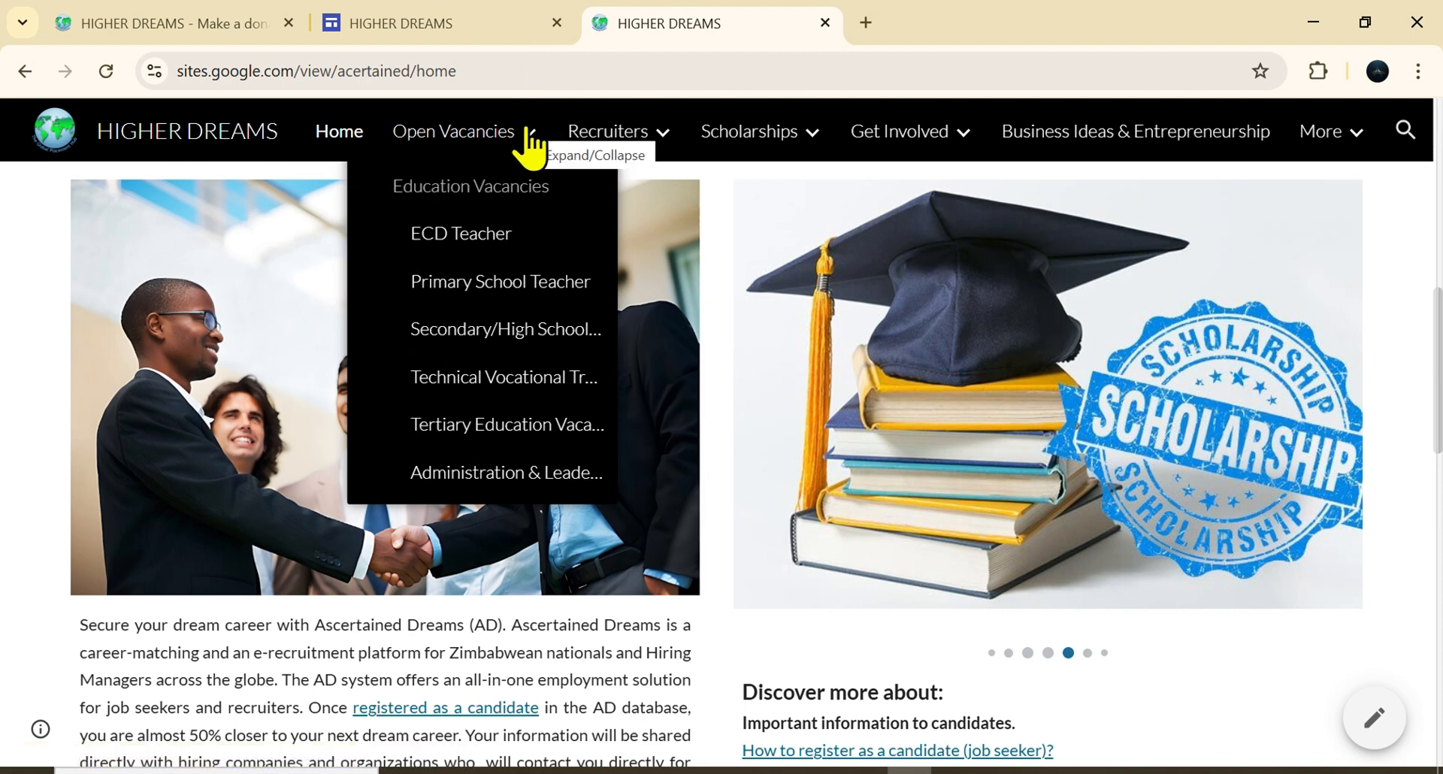
click(484, 34)
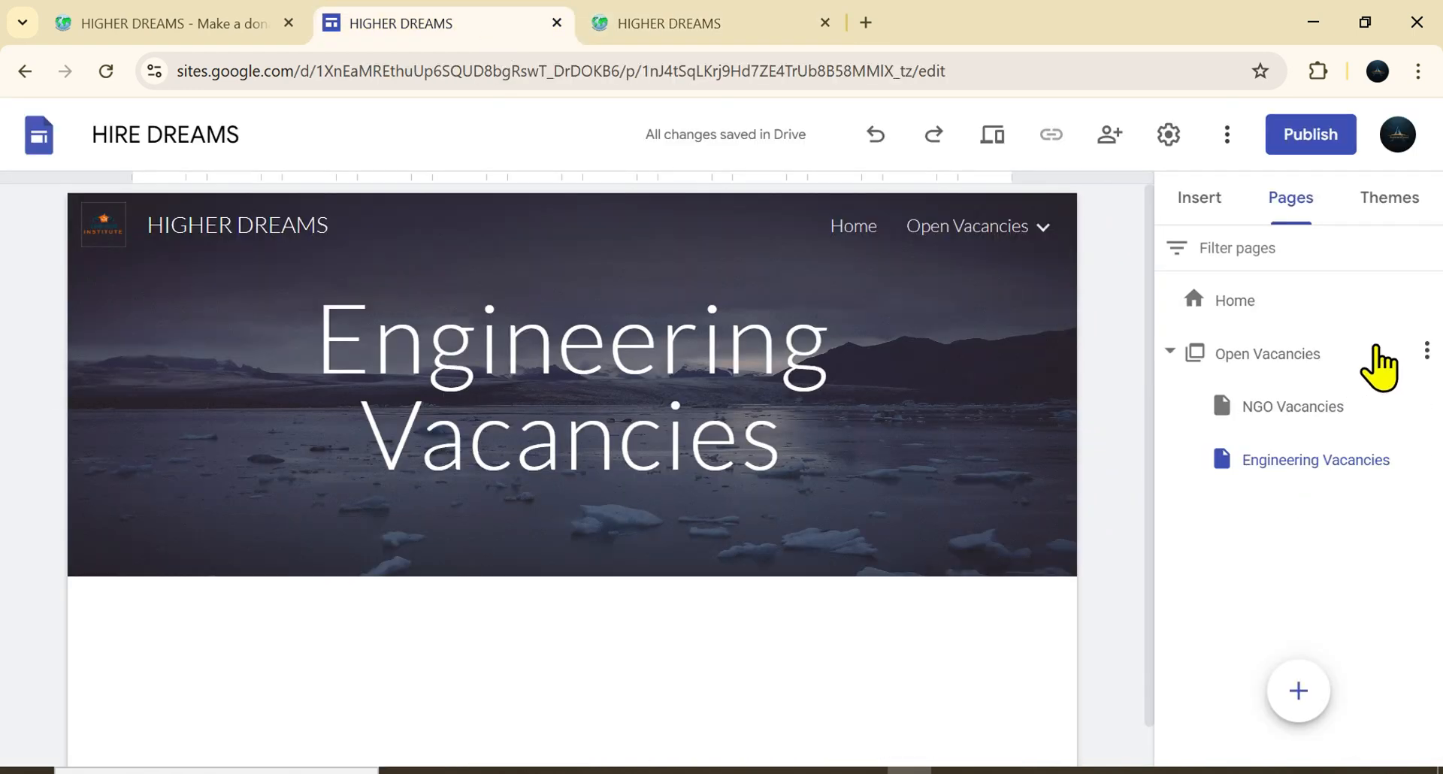
click(1426, 350)
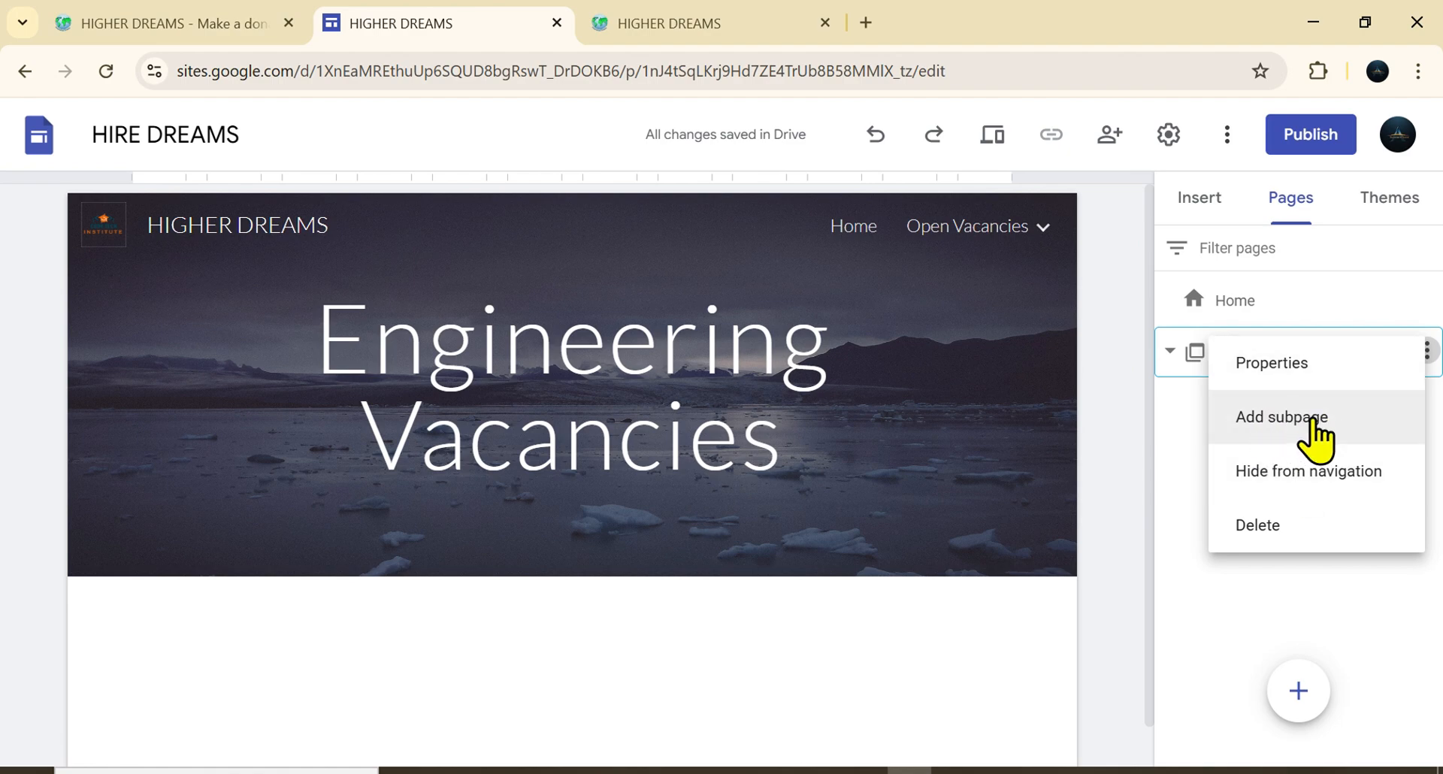
click(1189, 436)
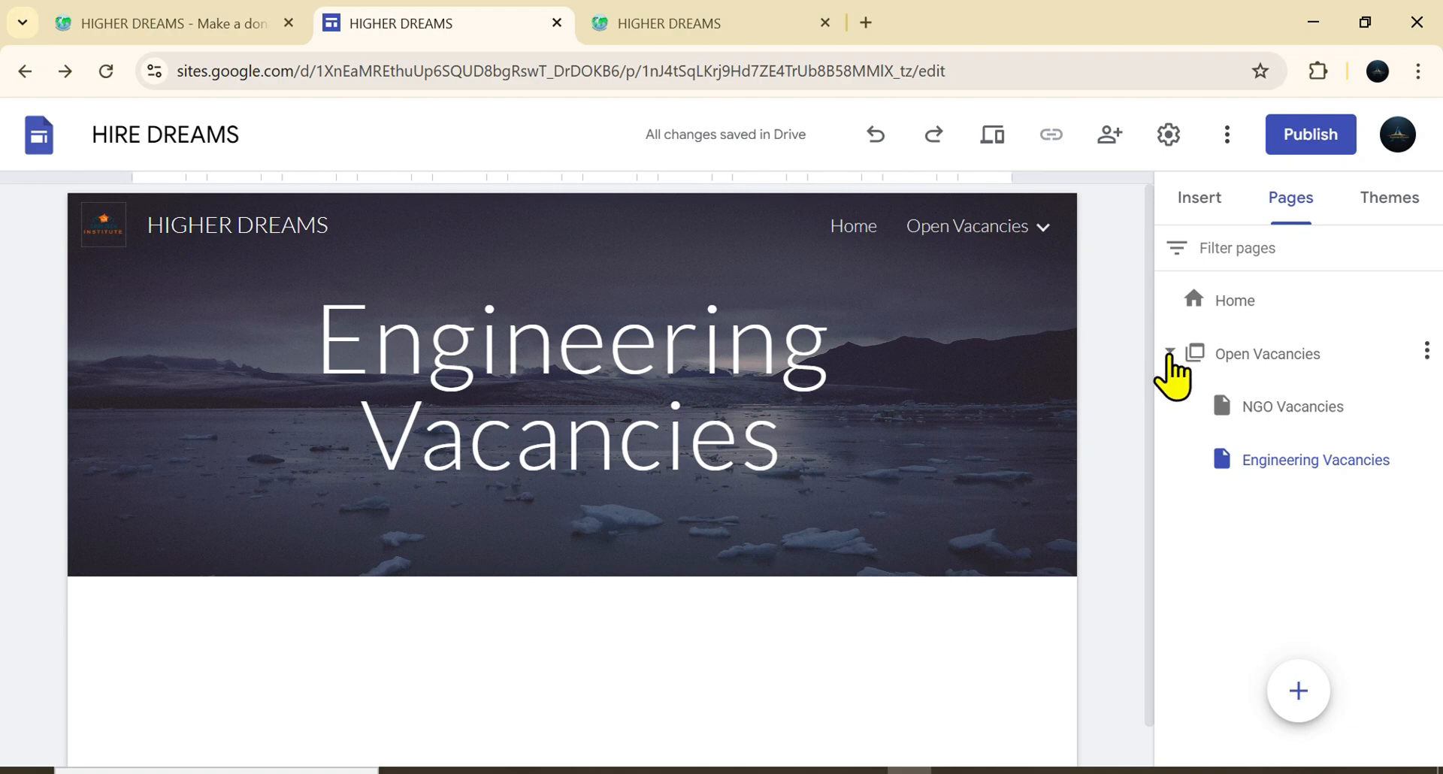
click(1169, 351)
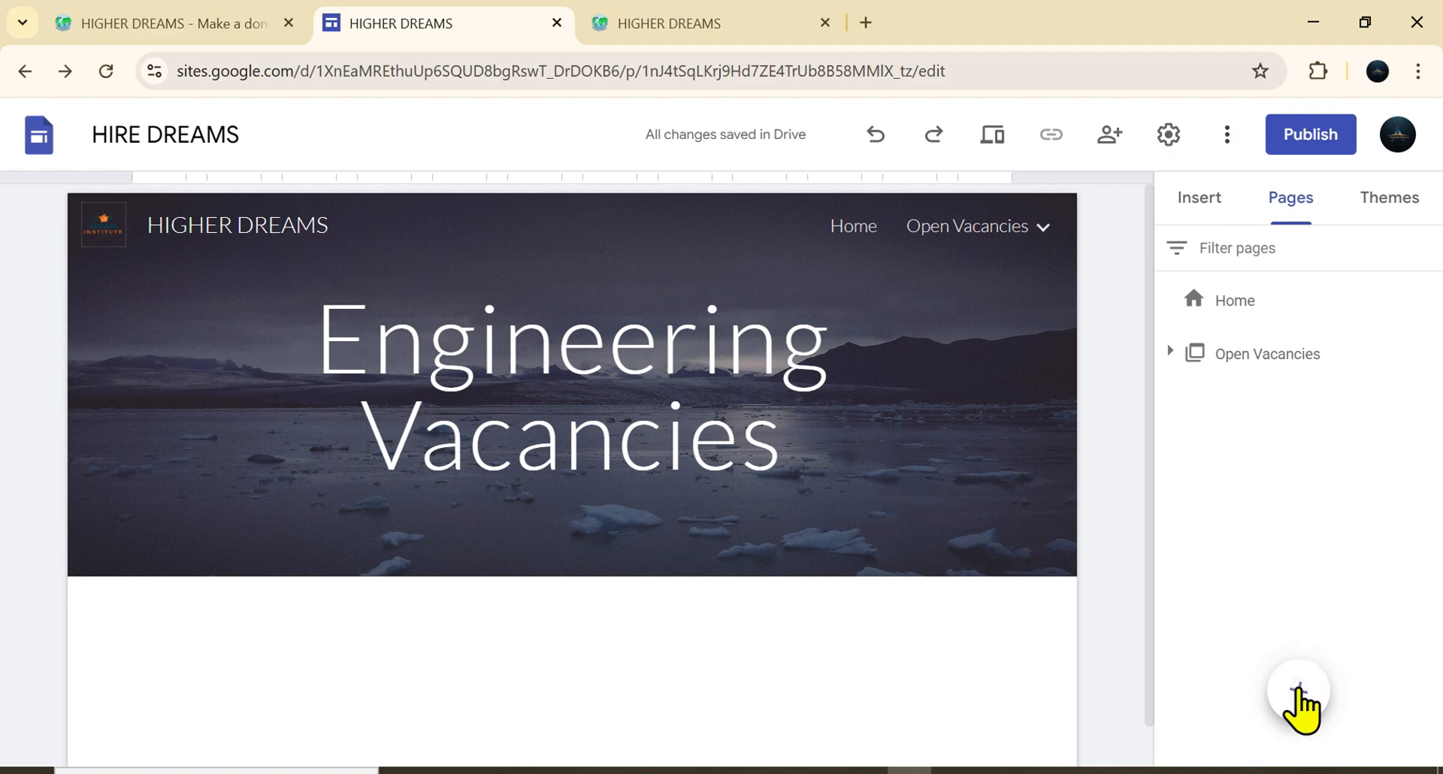
mouse_move(1298, 703)
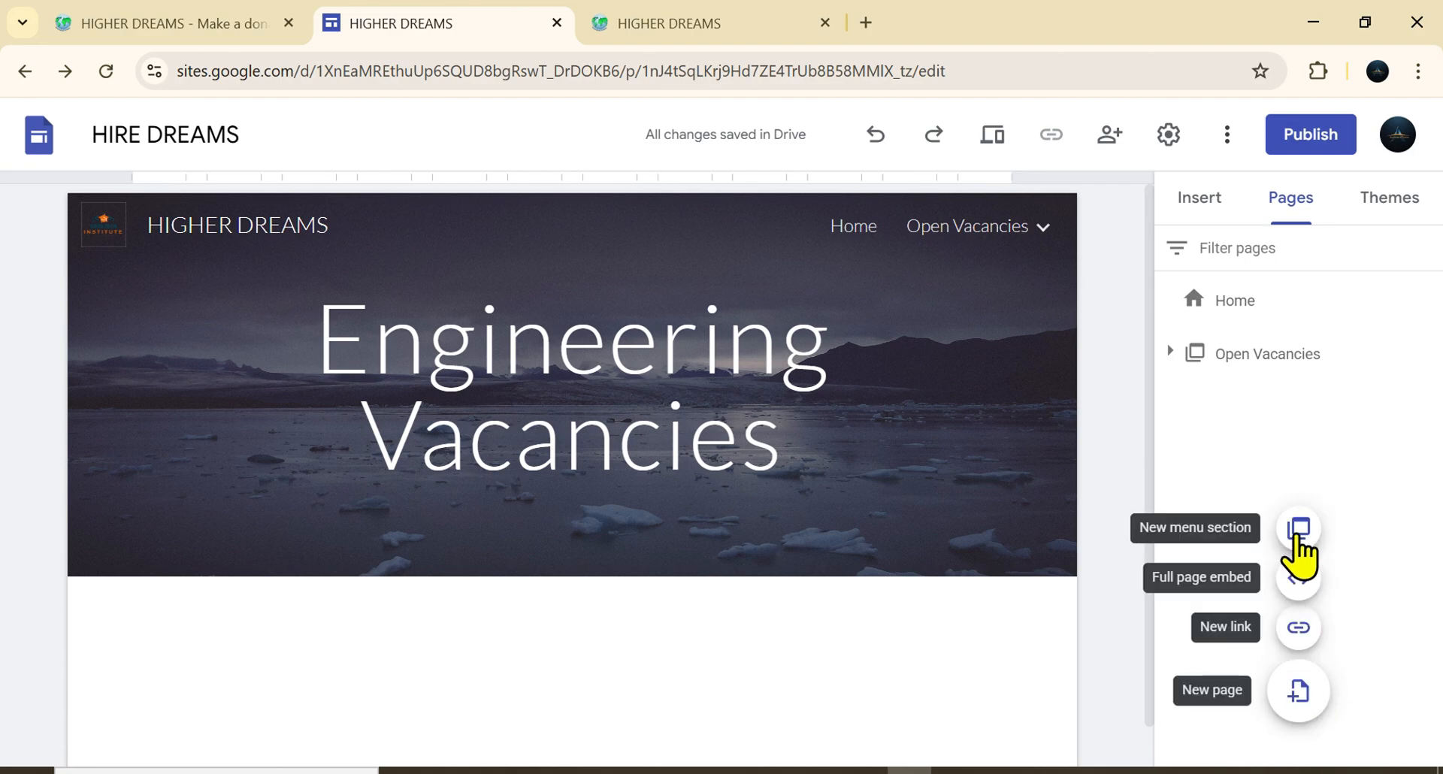
click(1298, 535)
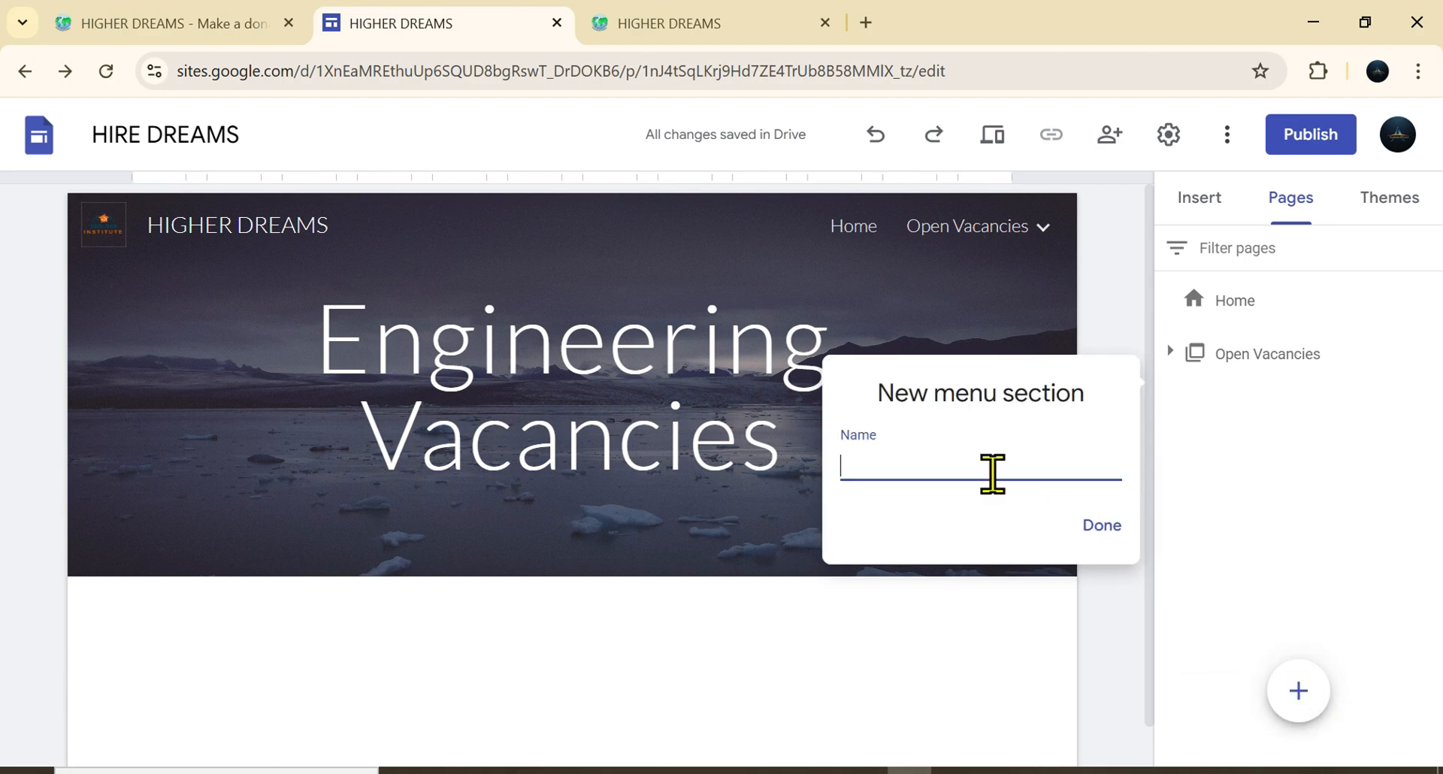
key(Caps_Lock)
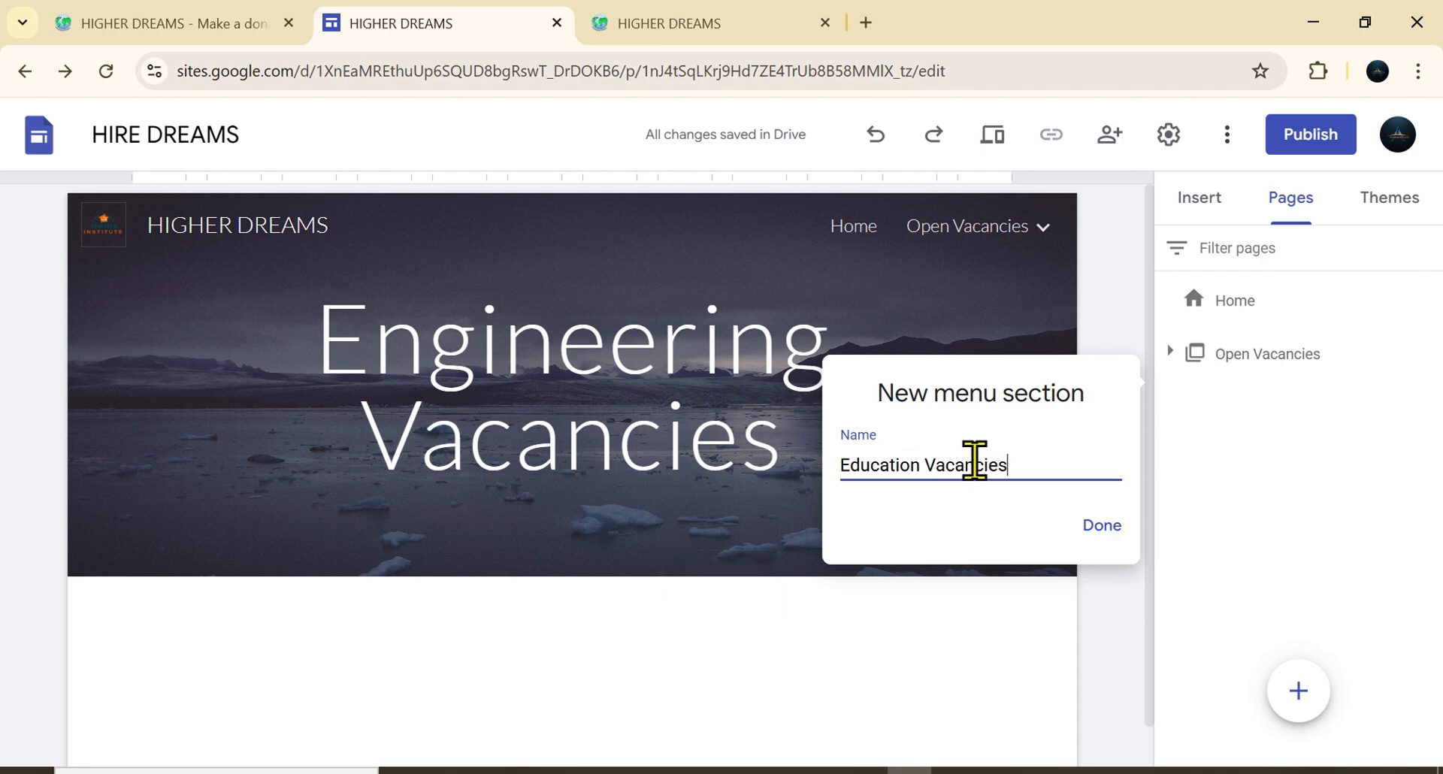
click(1099, 528)
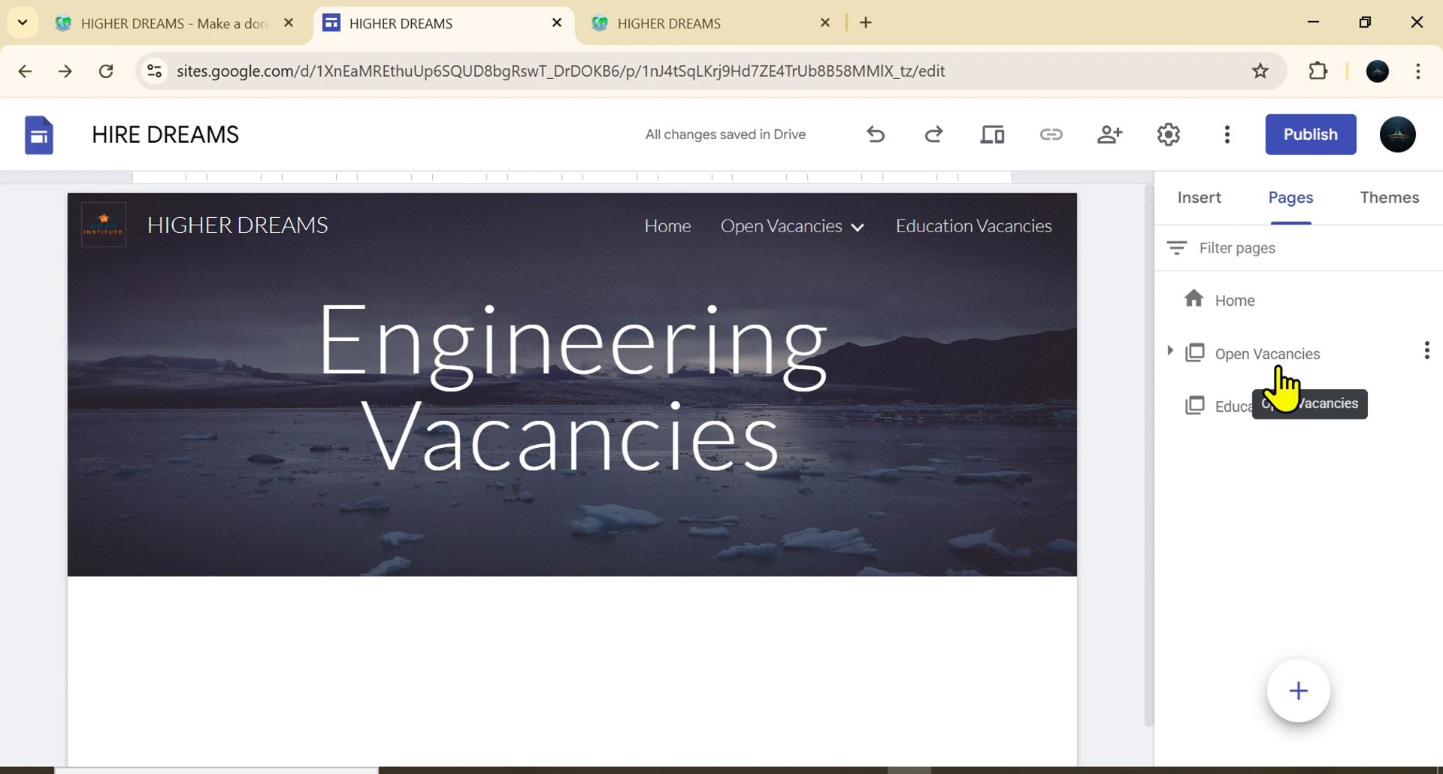
- Check the education entries on the published site and add a subpage named ECD Teacher under Education Vacancies in the draft
click(1251, 432)
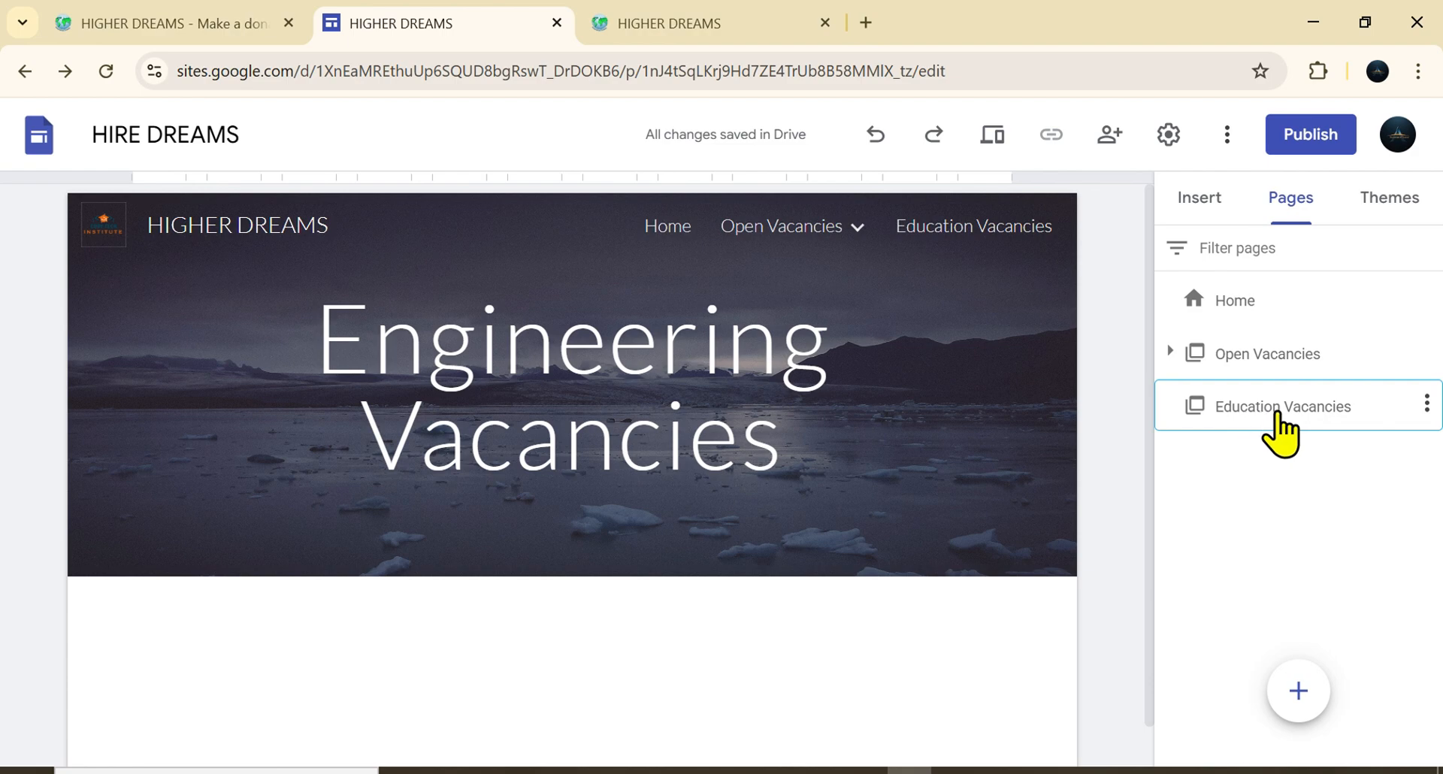
click(674, 28)
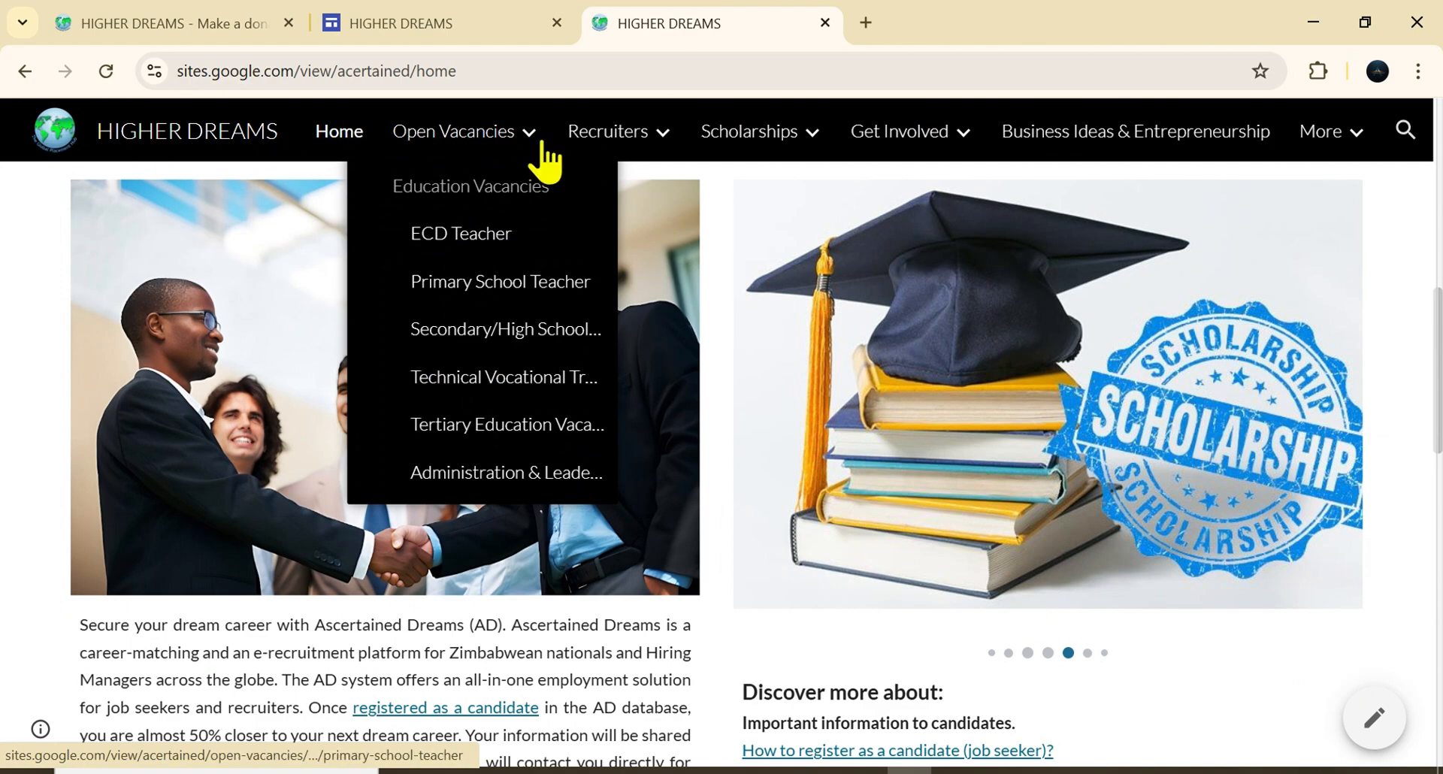
click(497, 34)
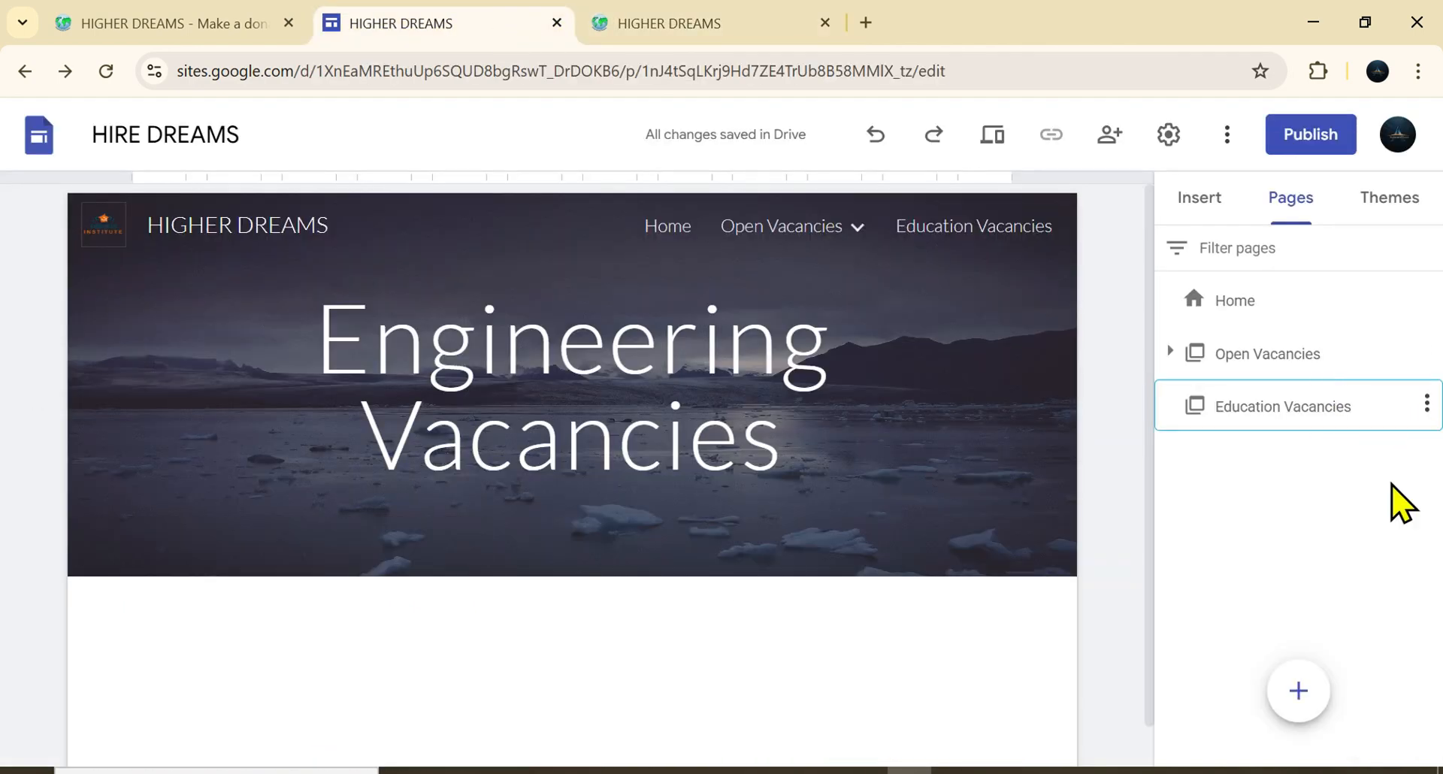
click(1425, 406)
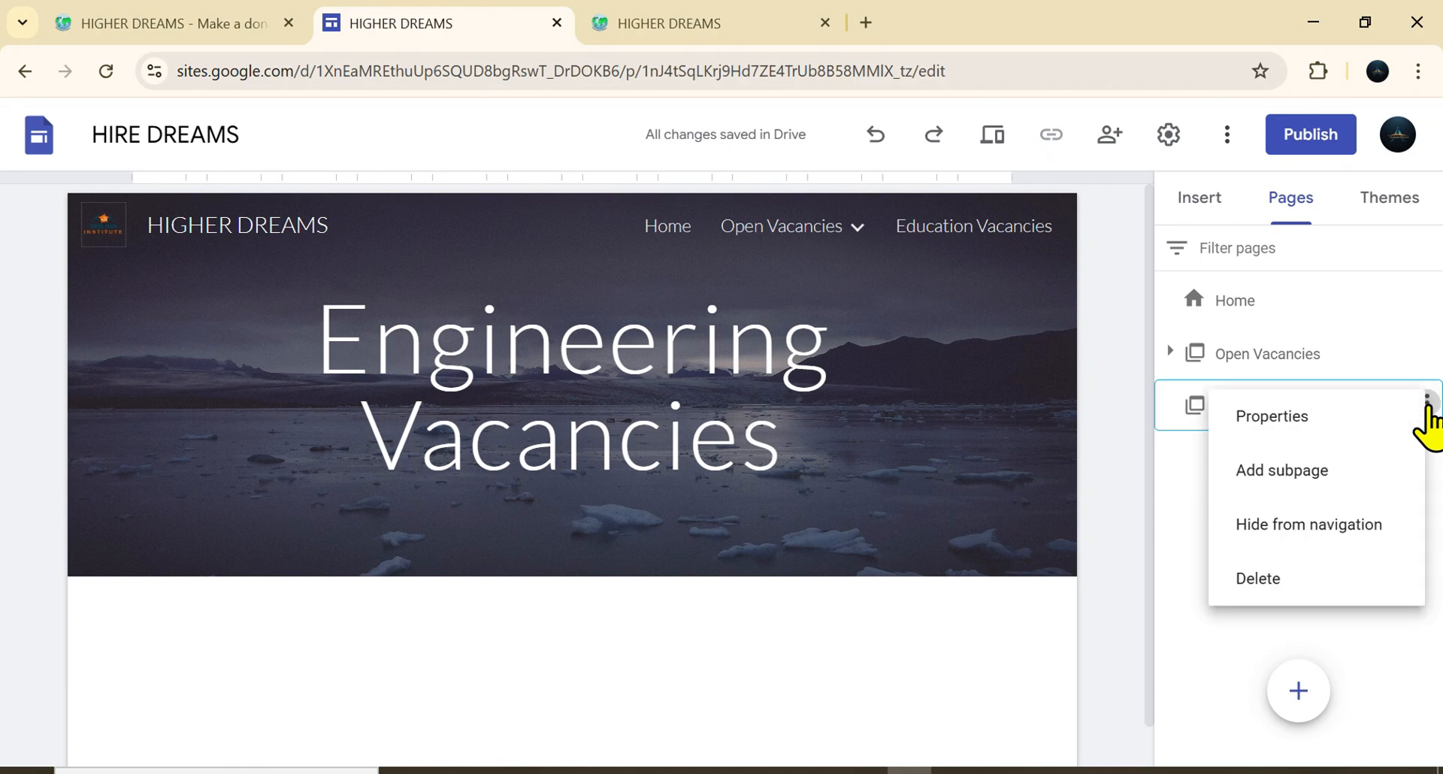
click(1306, 469)
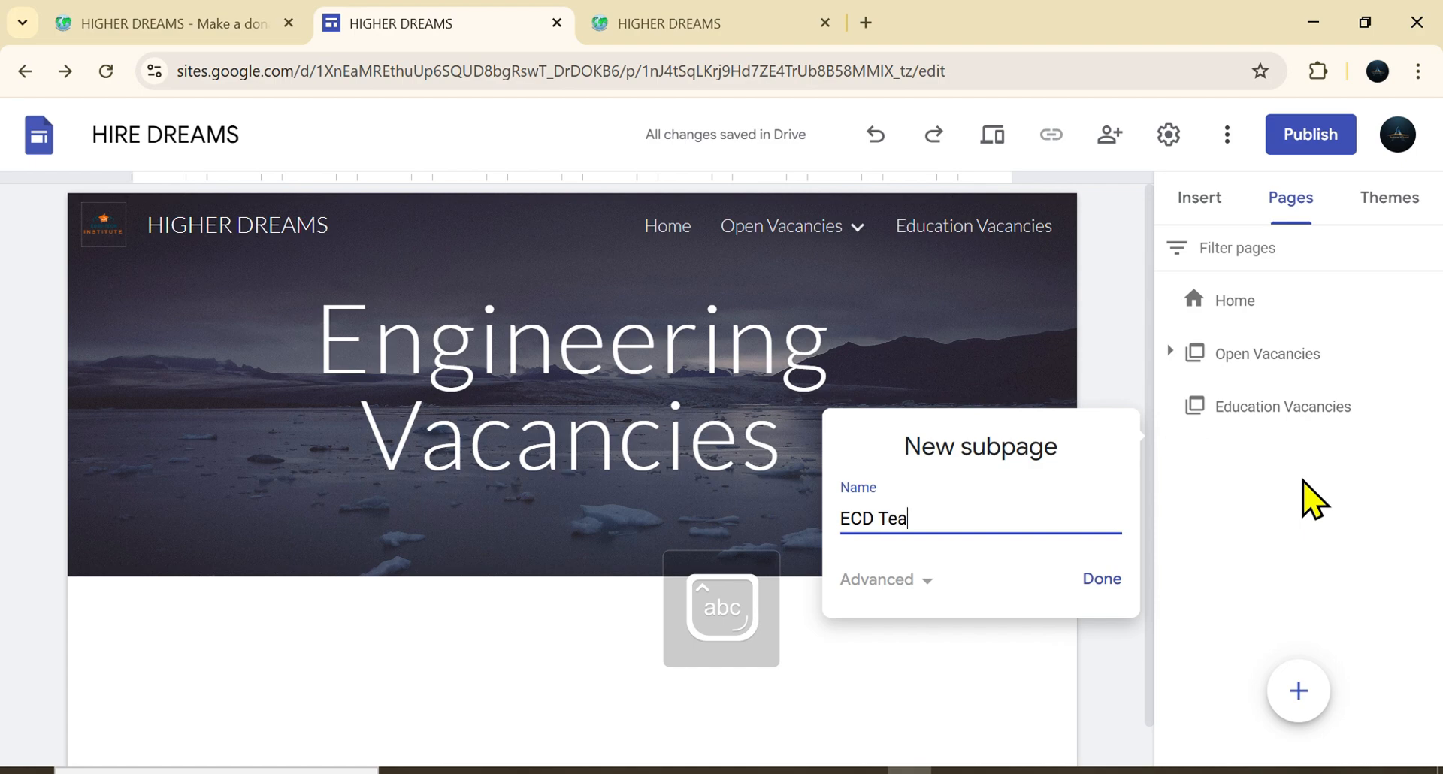
click(1102, 582)
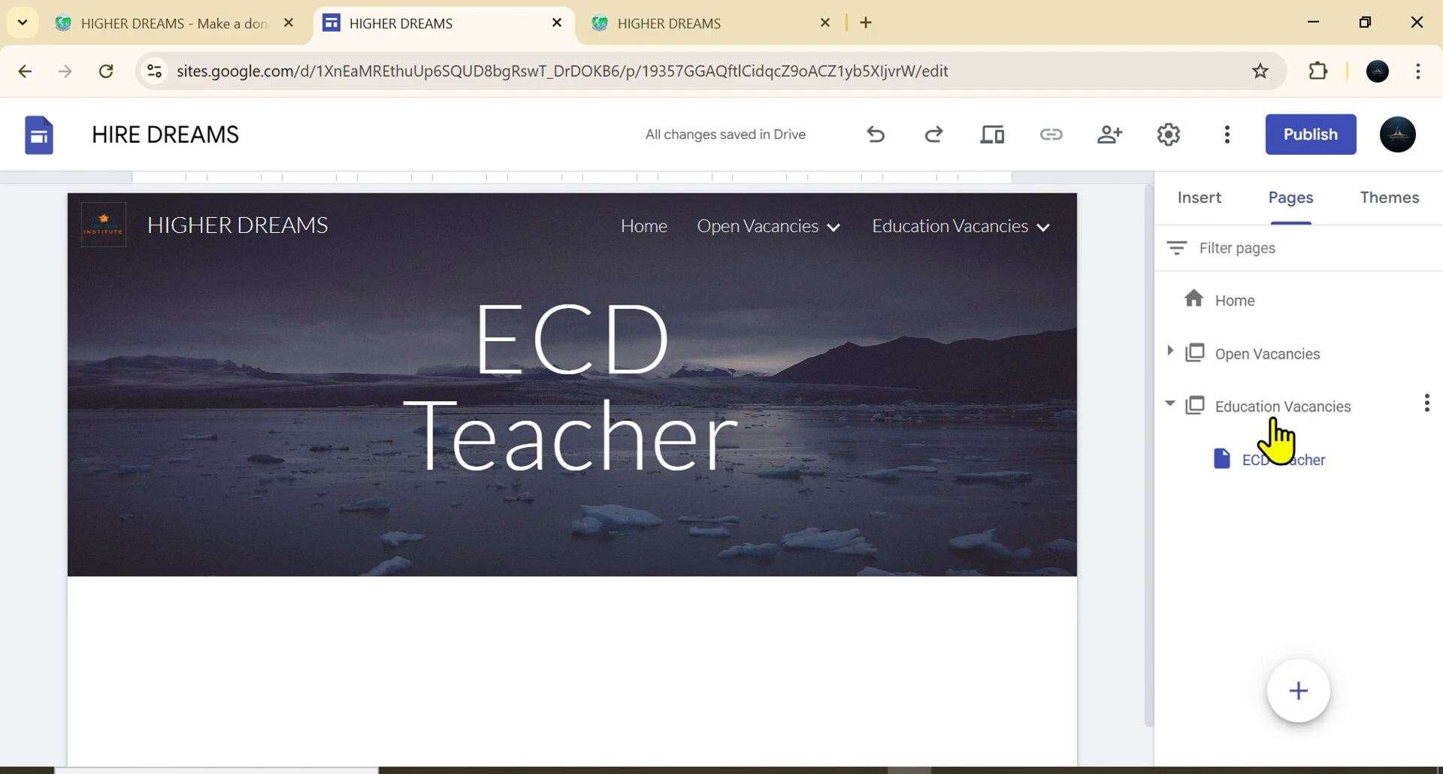
- Add a subpage named Primary School Teacher under the Education Vacancies section
click(1427, 402)
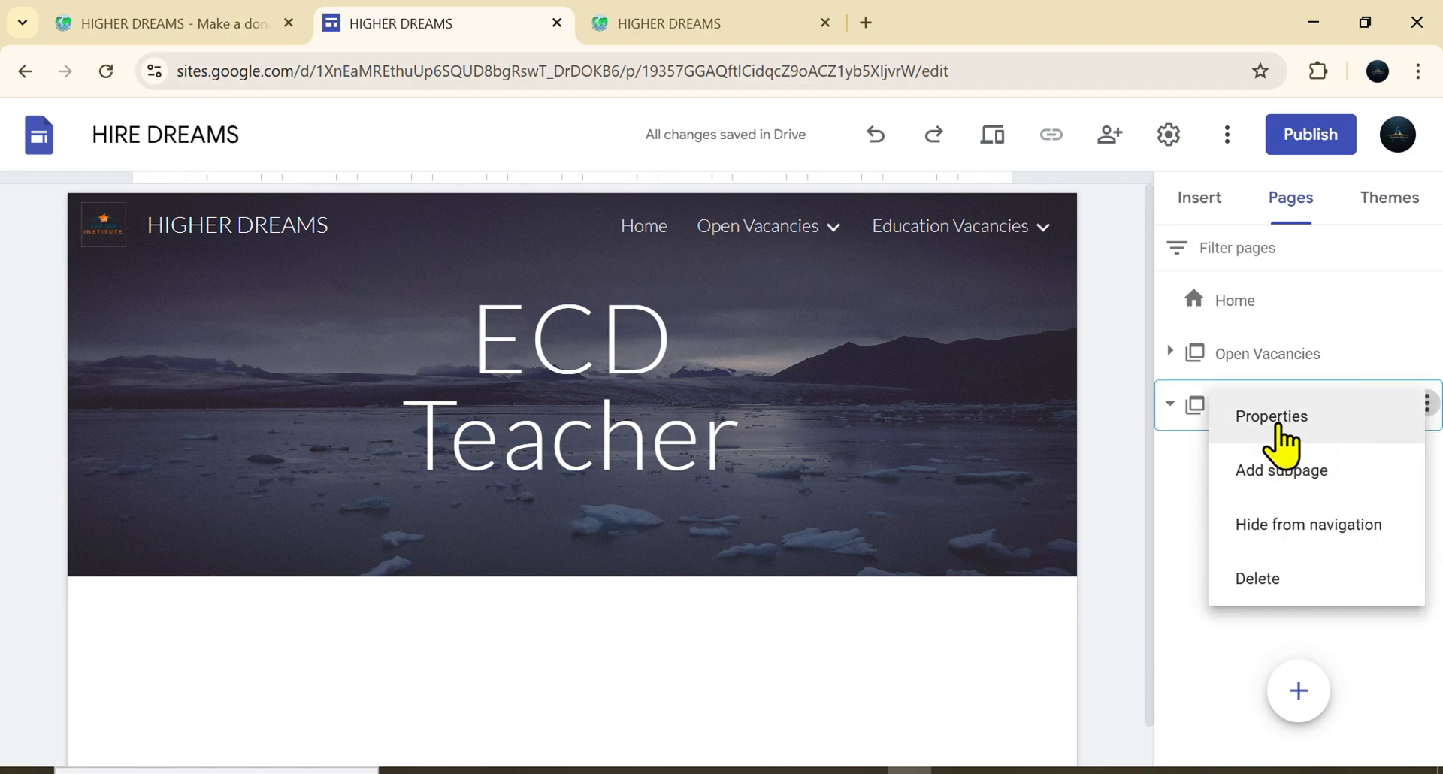
click(1280, 470)
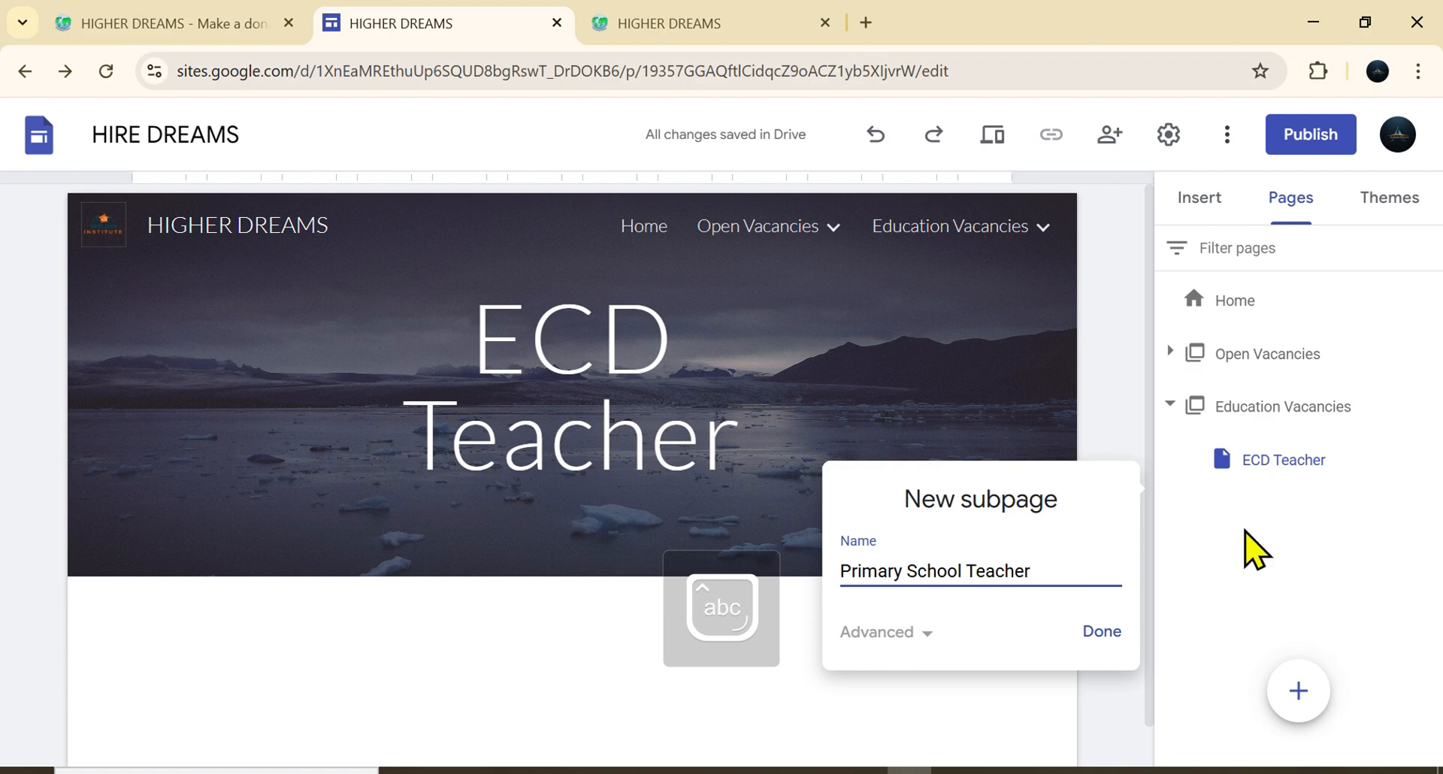
click(1091, 640)
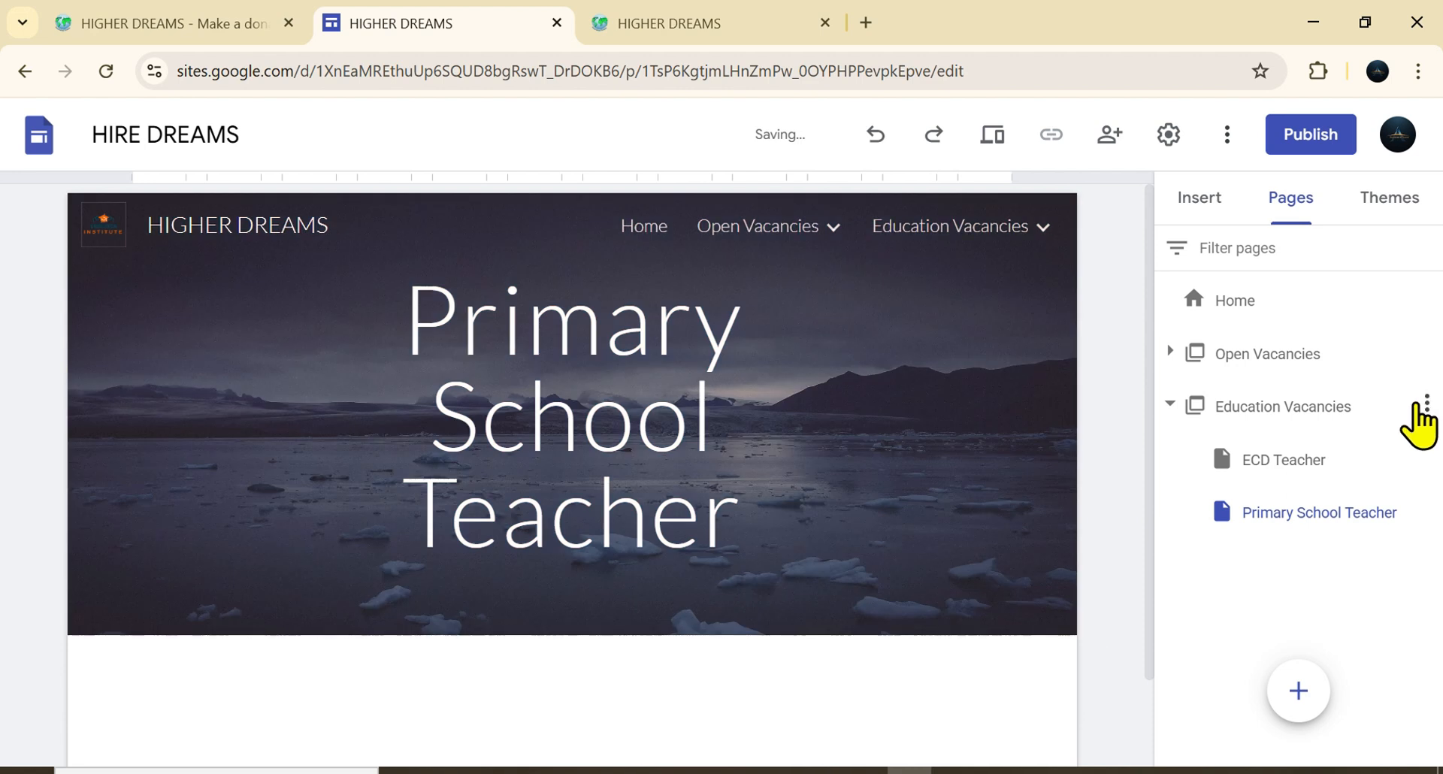
- Add a subpage named Secondary teacher under Education Vacancies, collapse the section and check its dropdown in the site header
click(1427, 404)
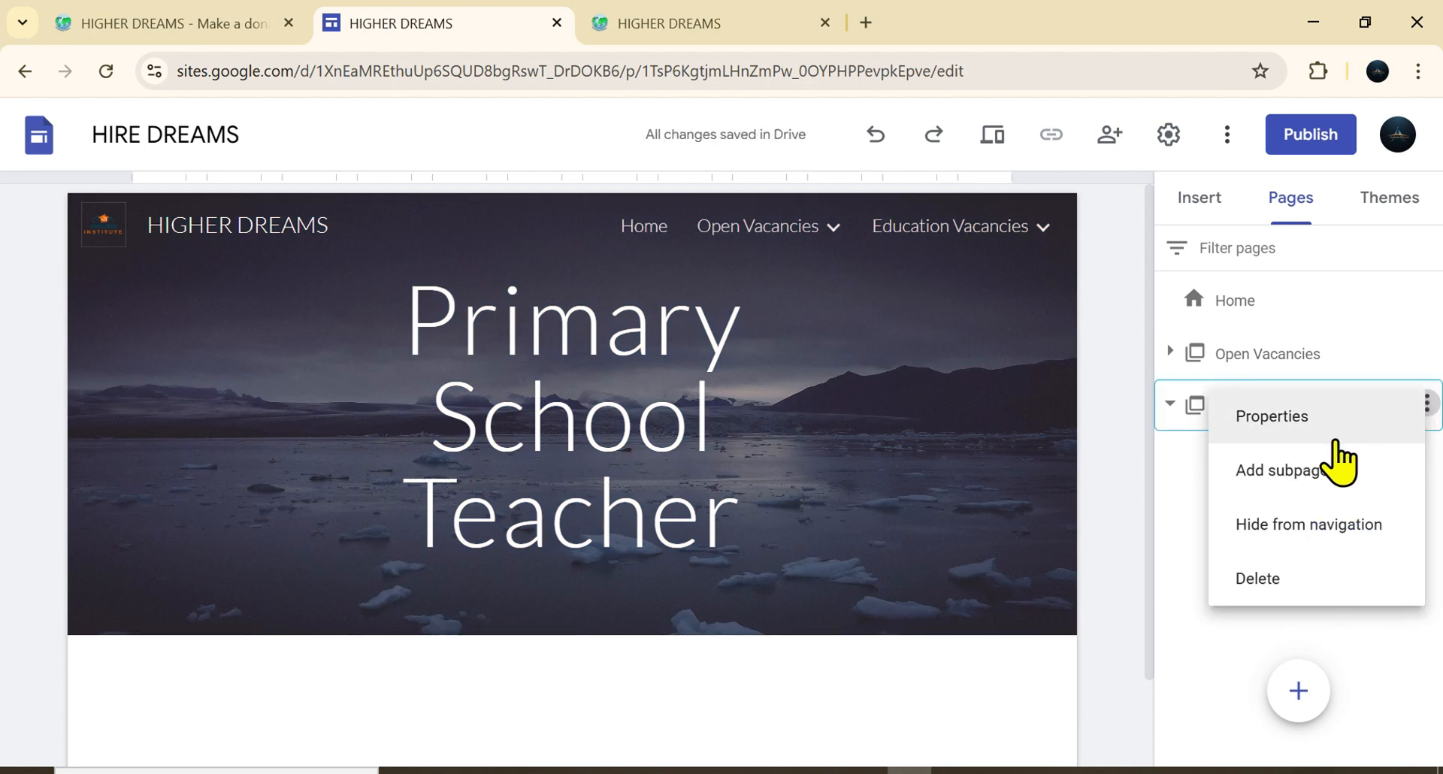
click(1305, 475)
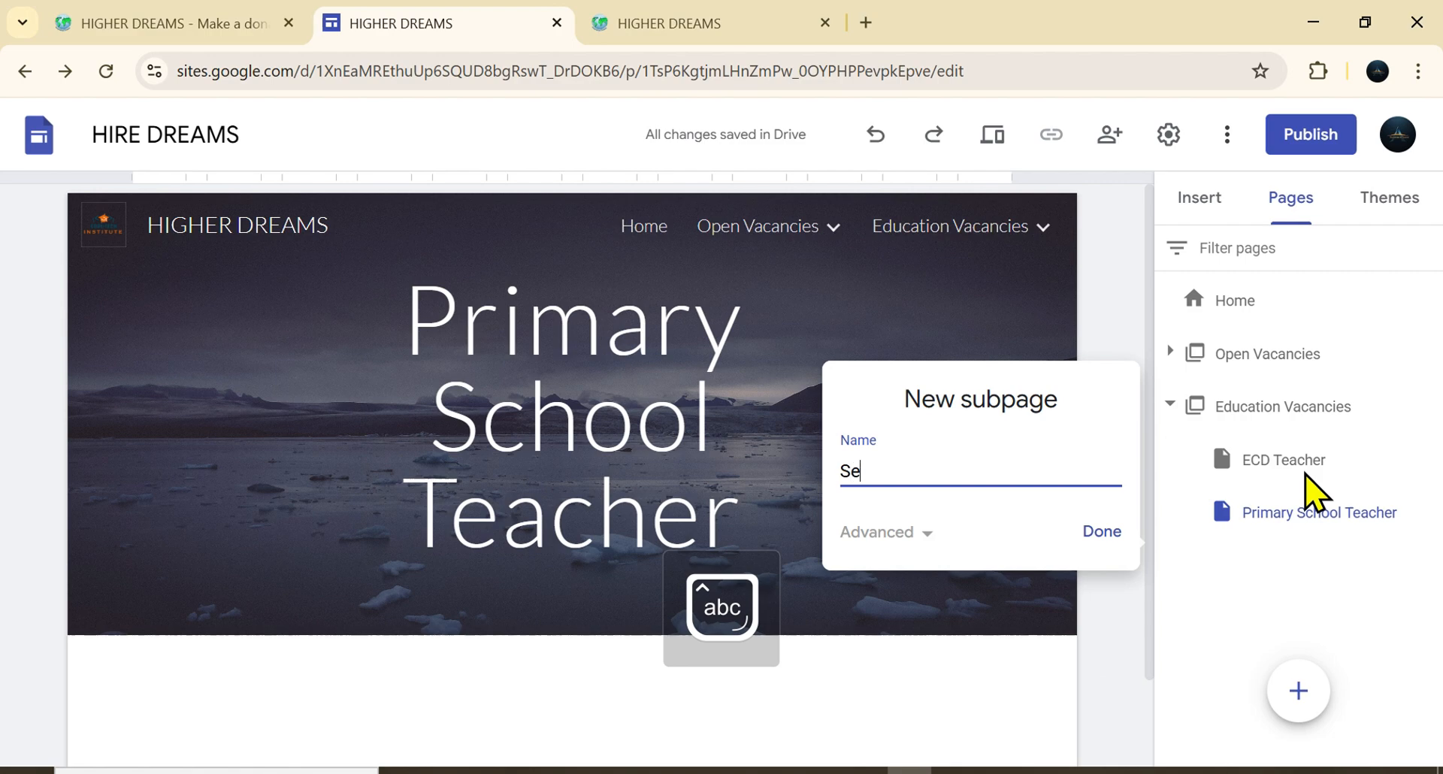
text(Secondary teacher)
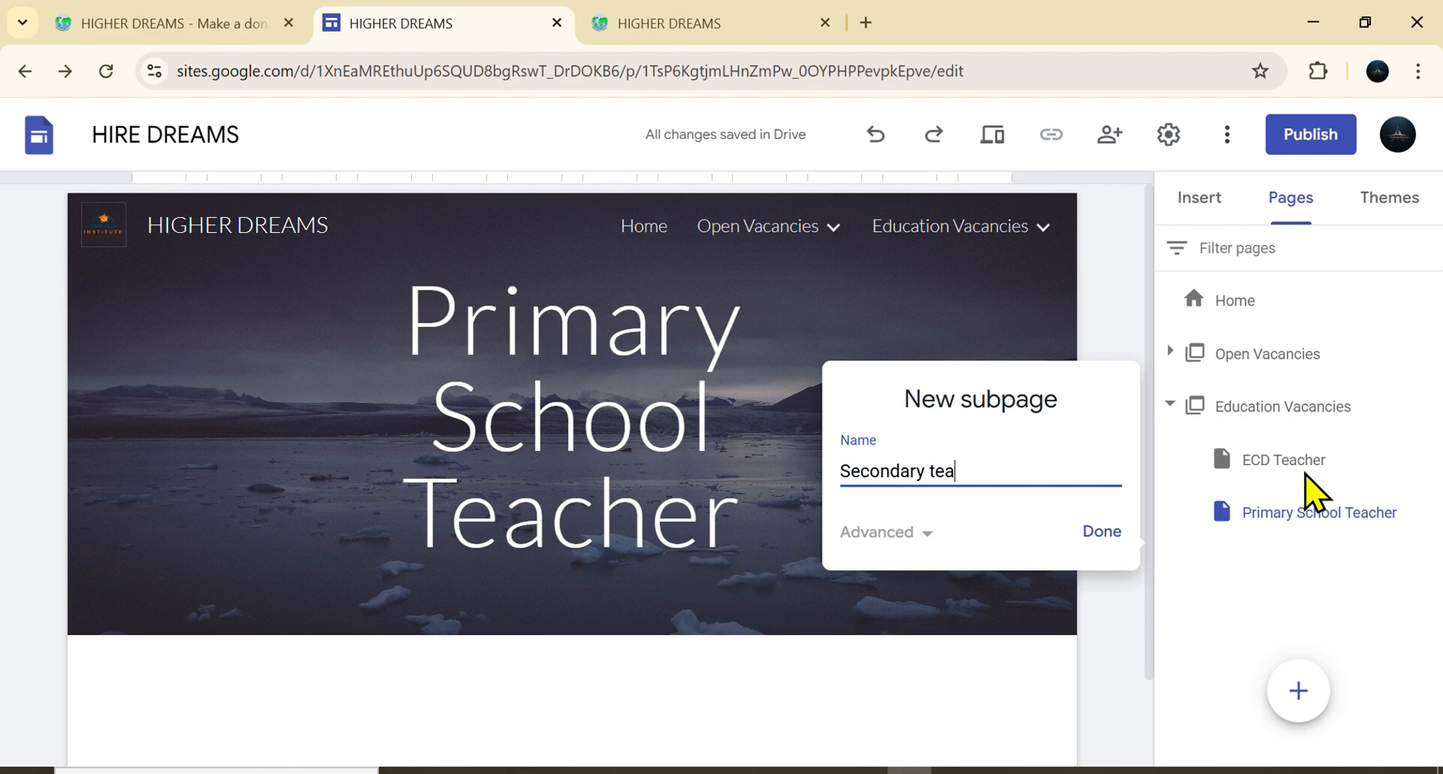
click(1102, 533)
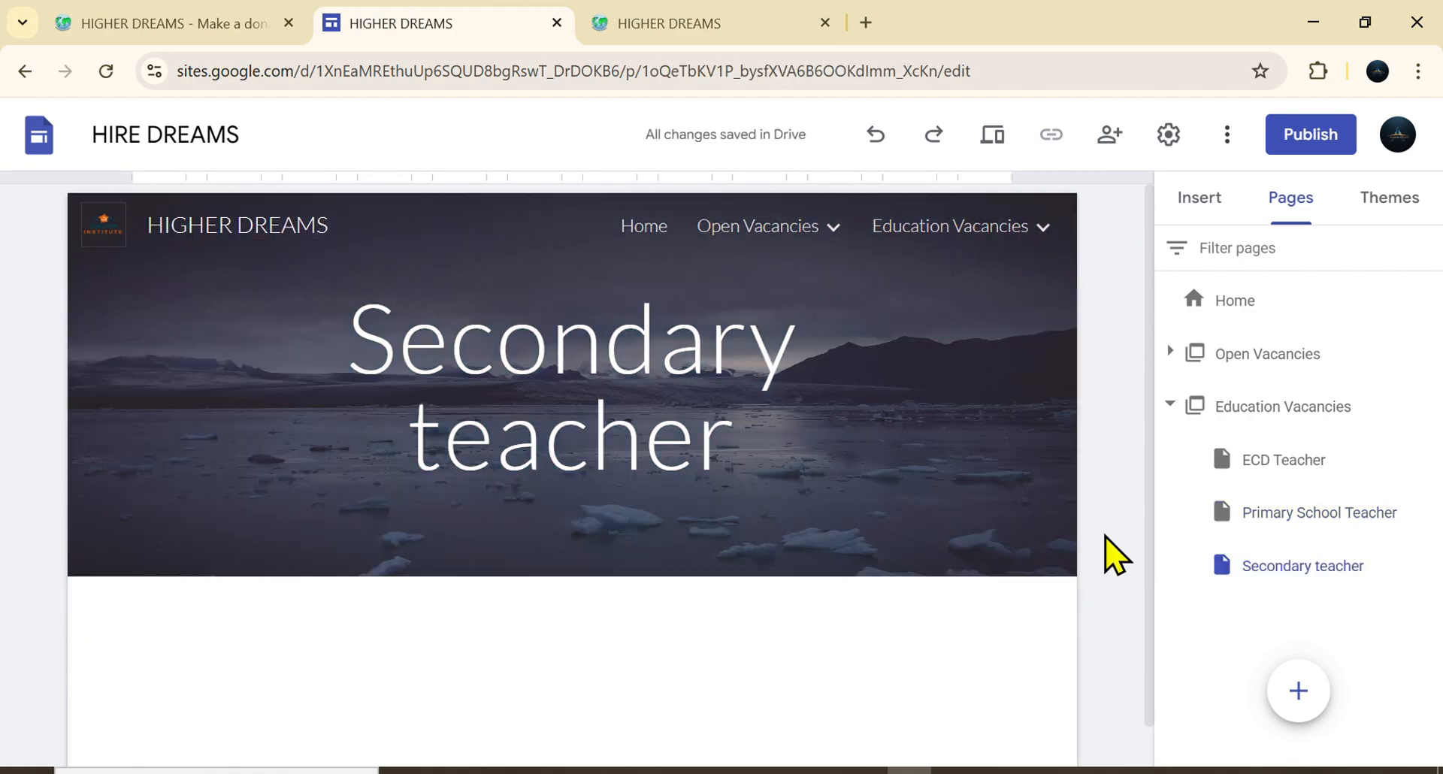
click(1170, 406)
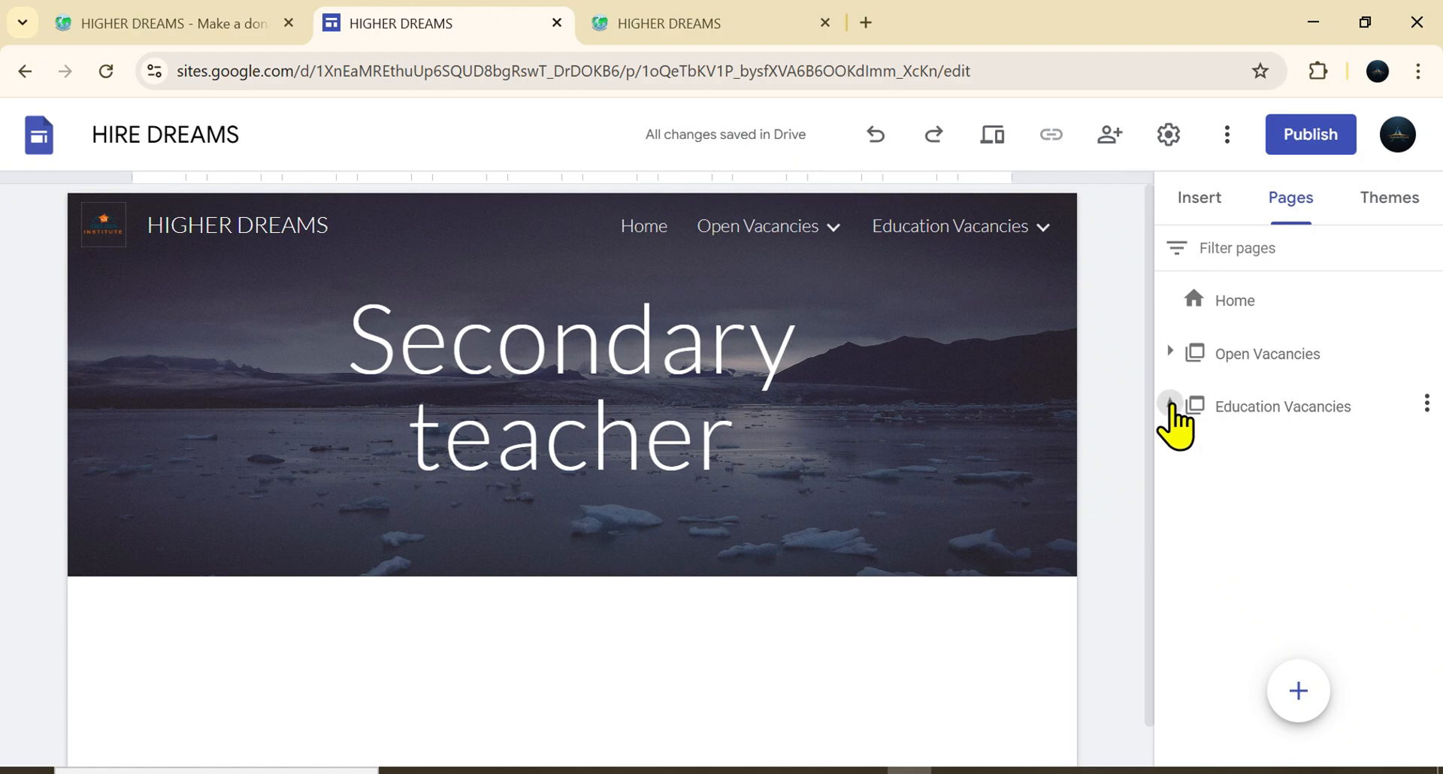
click(1043, 228)
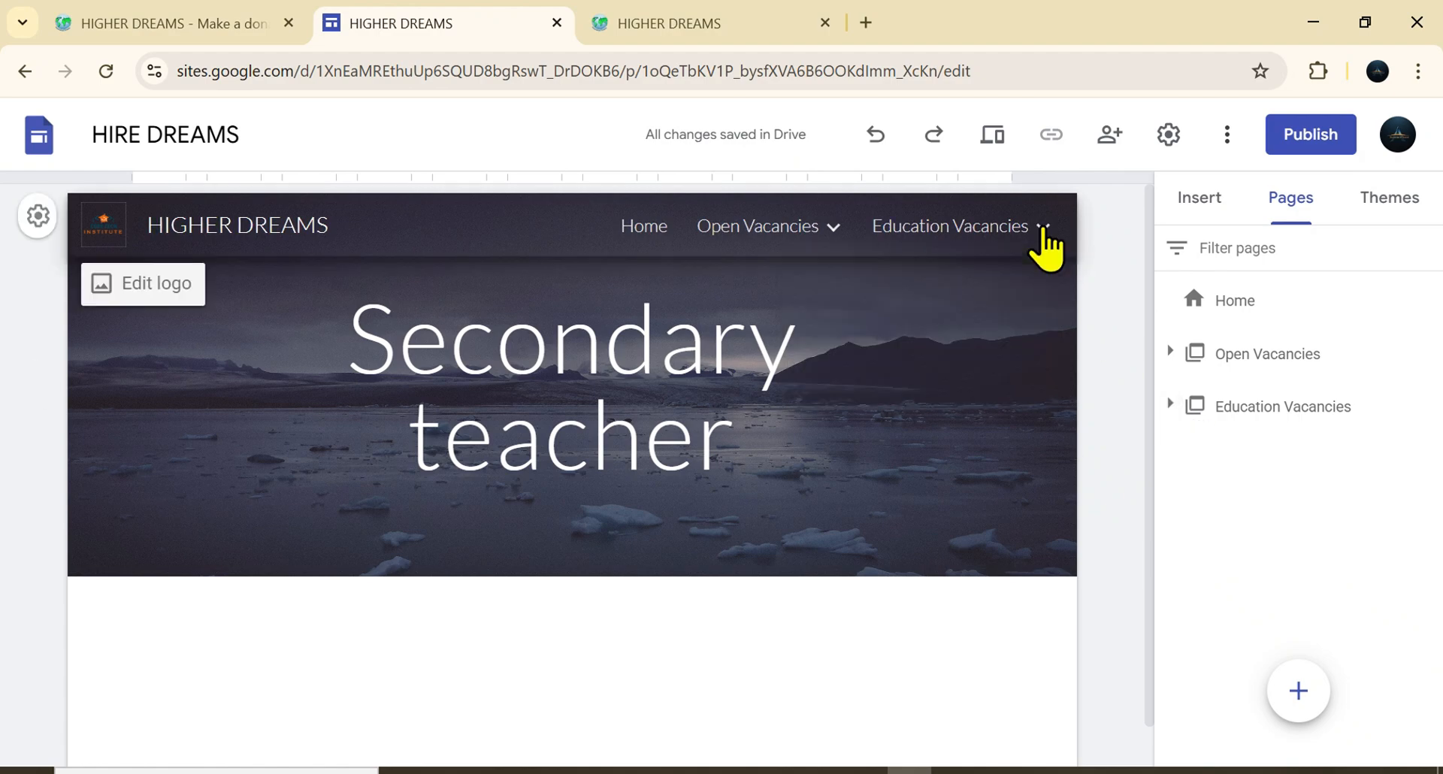
- Compare the draft's dropdowns with the published menu, nest Education Vacancies under Open Vacancies and check the section's dropdown in the site header
click(1044, 229)
mouse_move(982, 225)
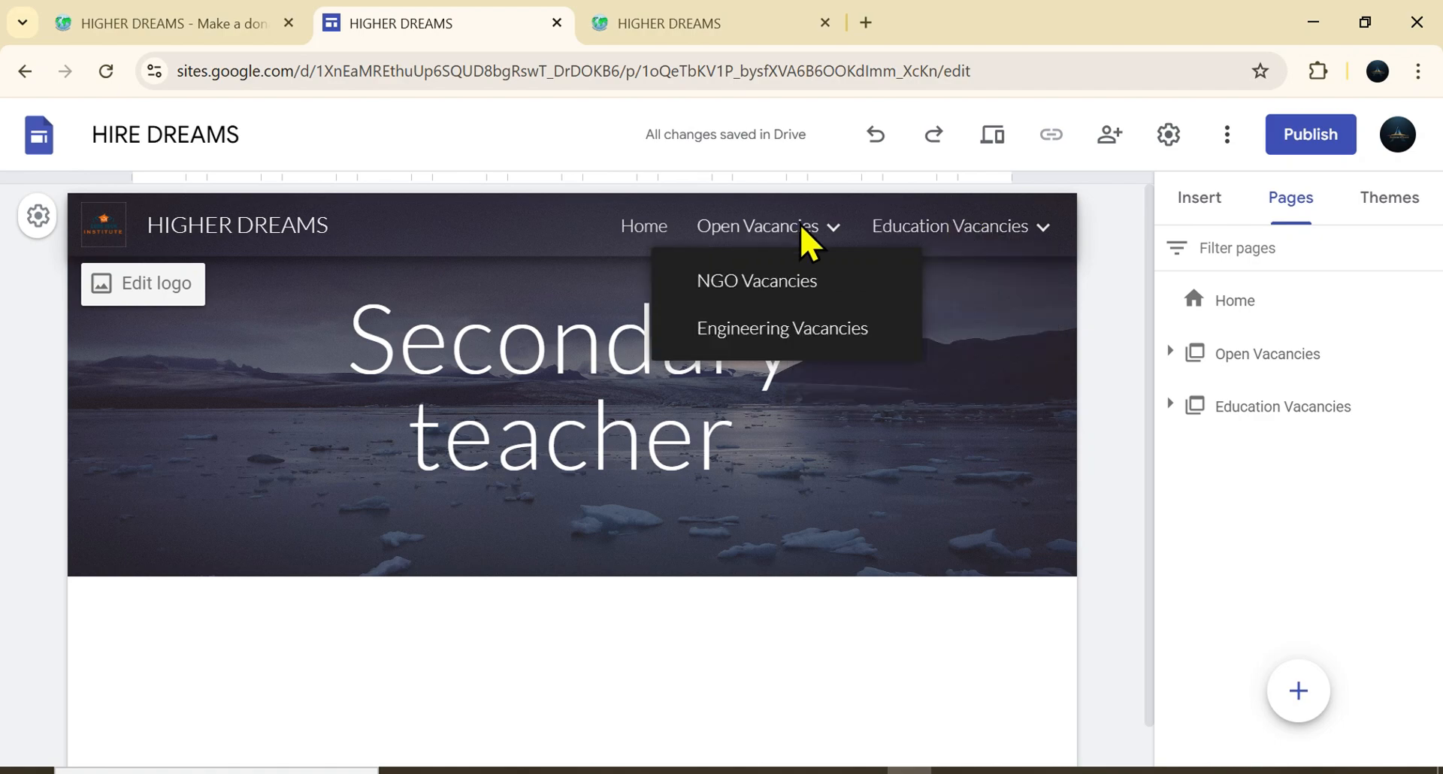
click(698, 25)
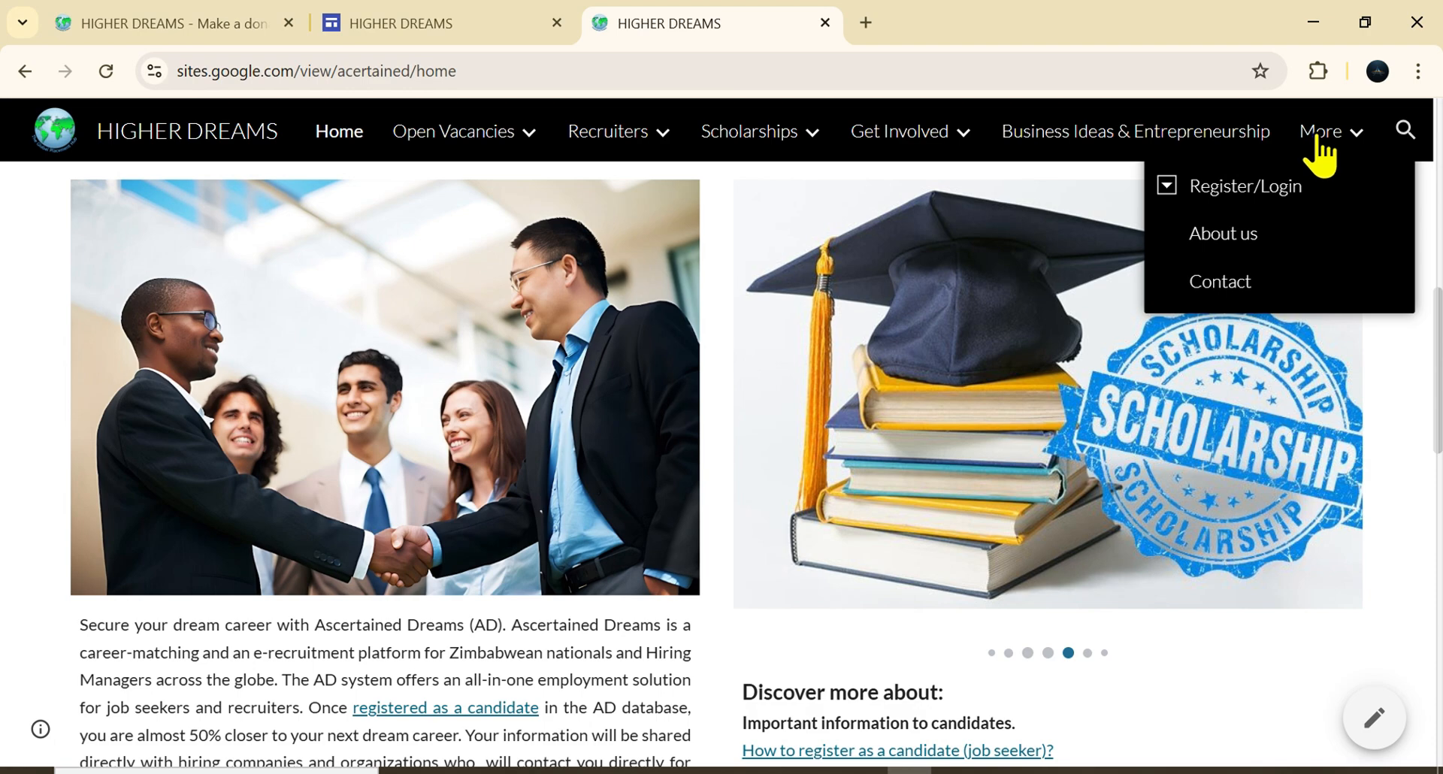
mouse_move(530, 154)
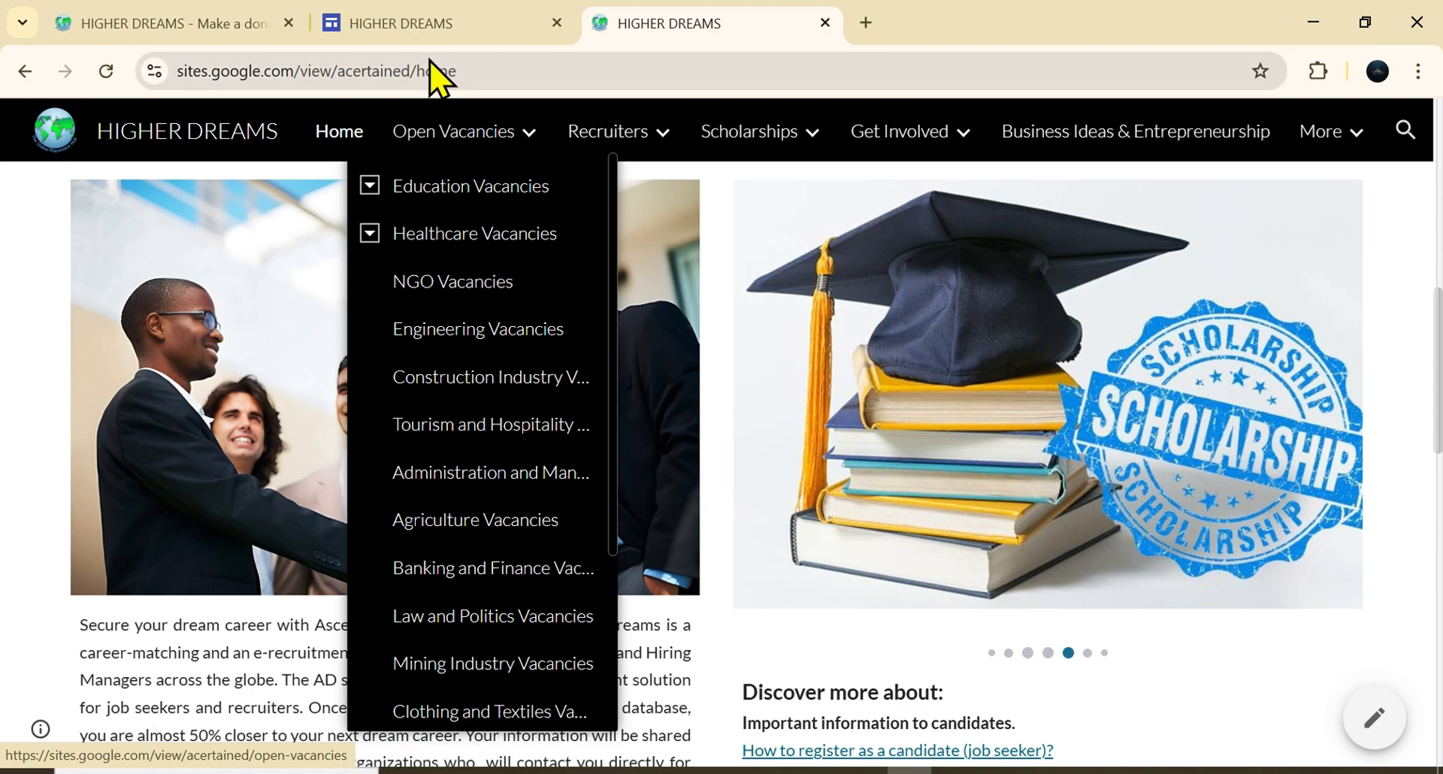
click(421, 33)
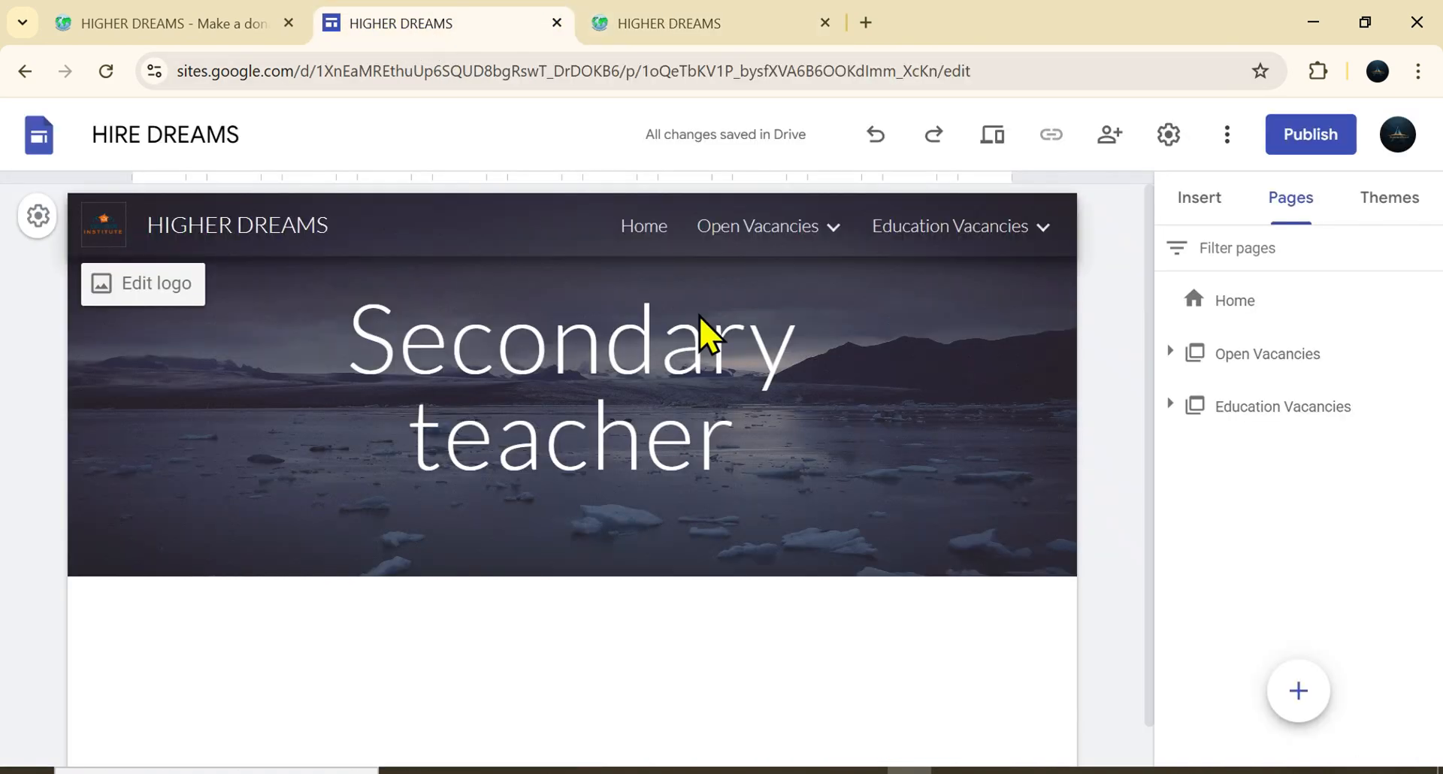
click(1210, 410)
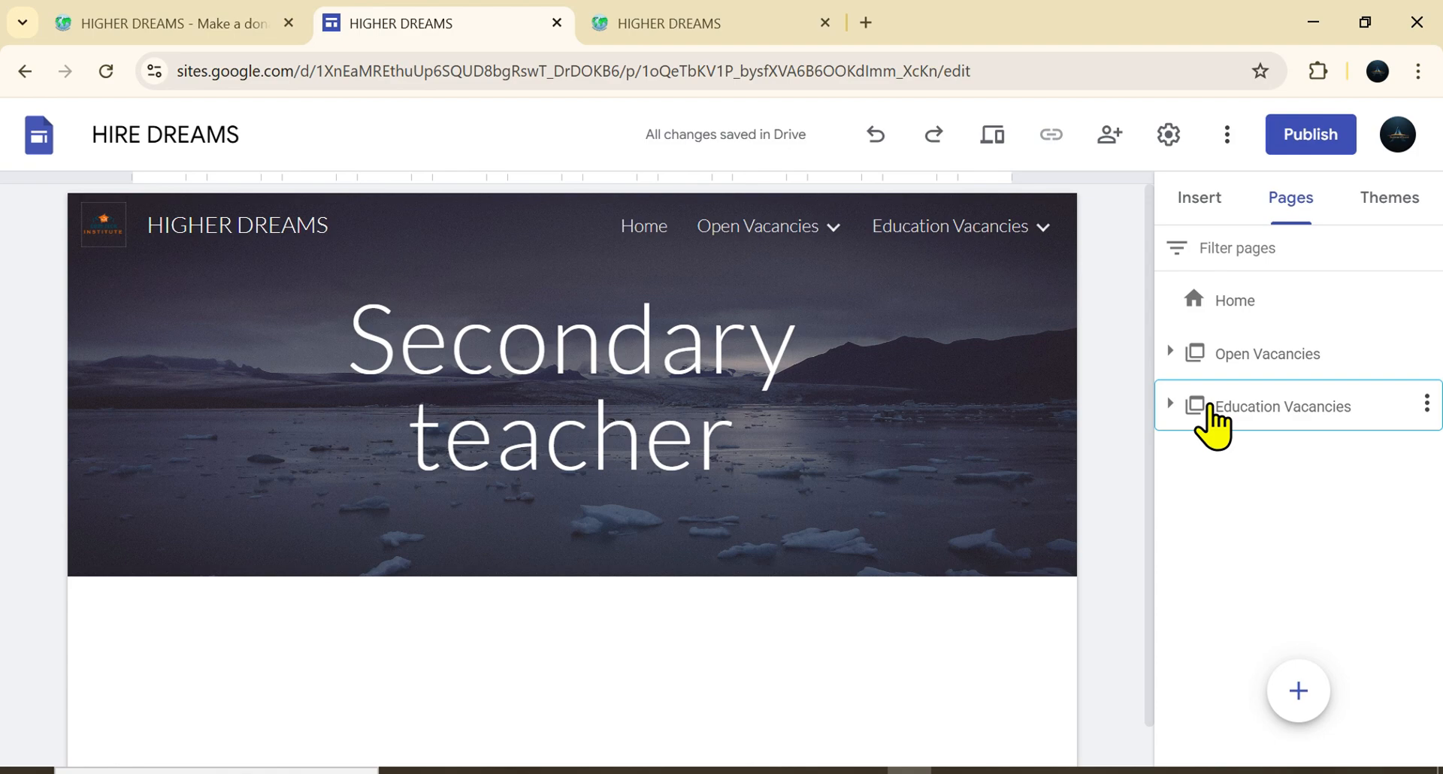
drag(1211, 413, 1211, 356)
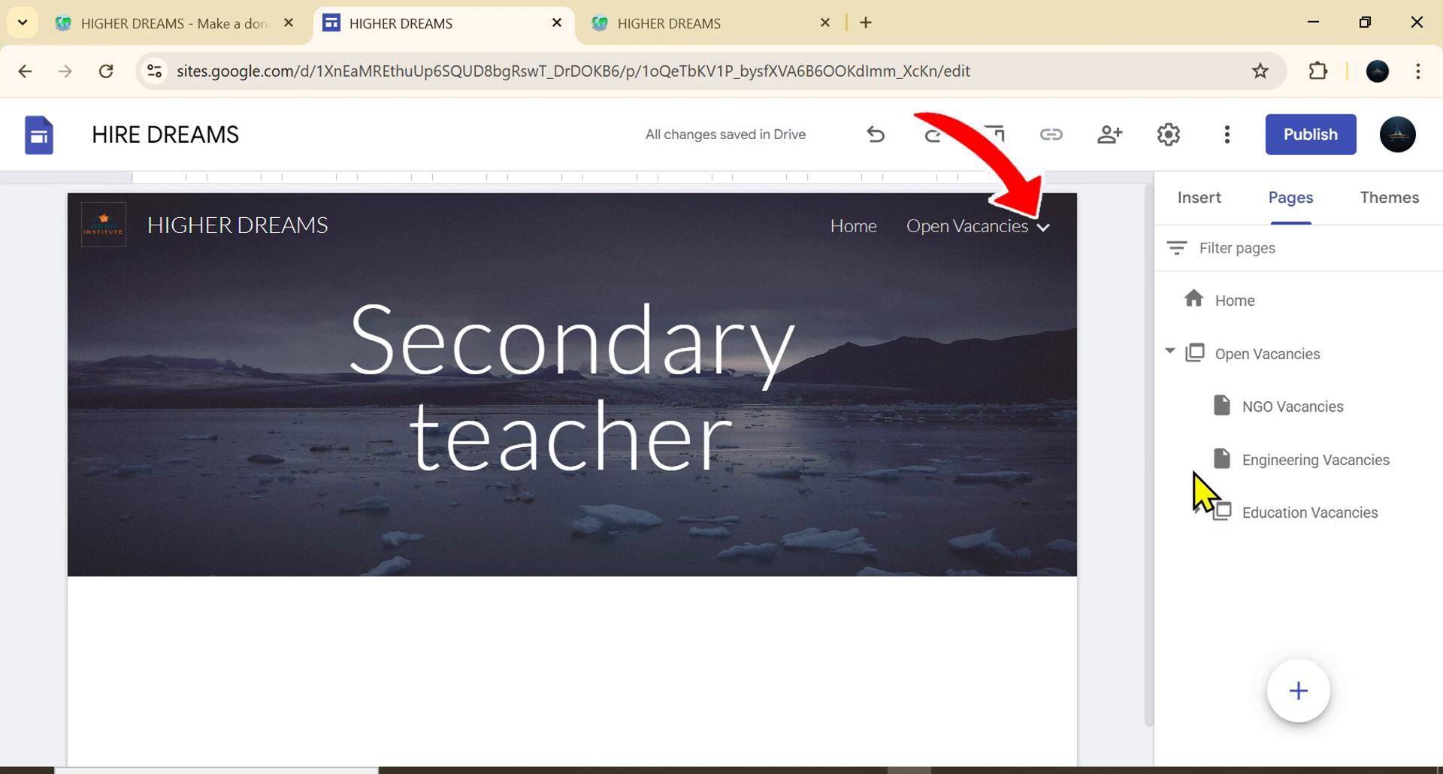
click(1169, 352)
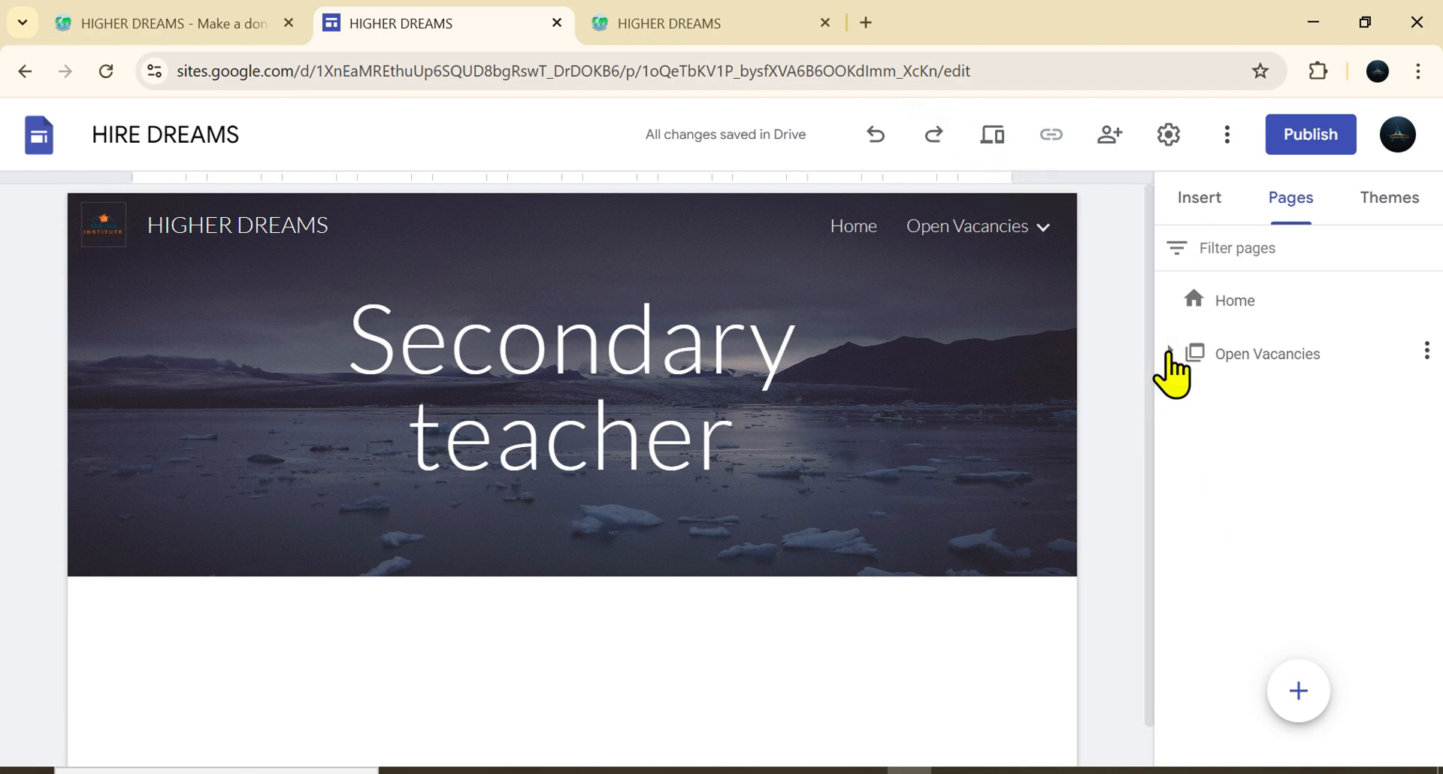
click(1169, 352)
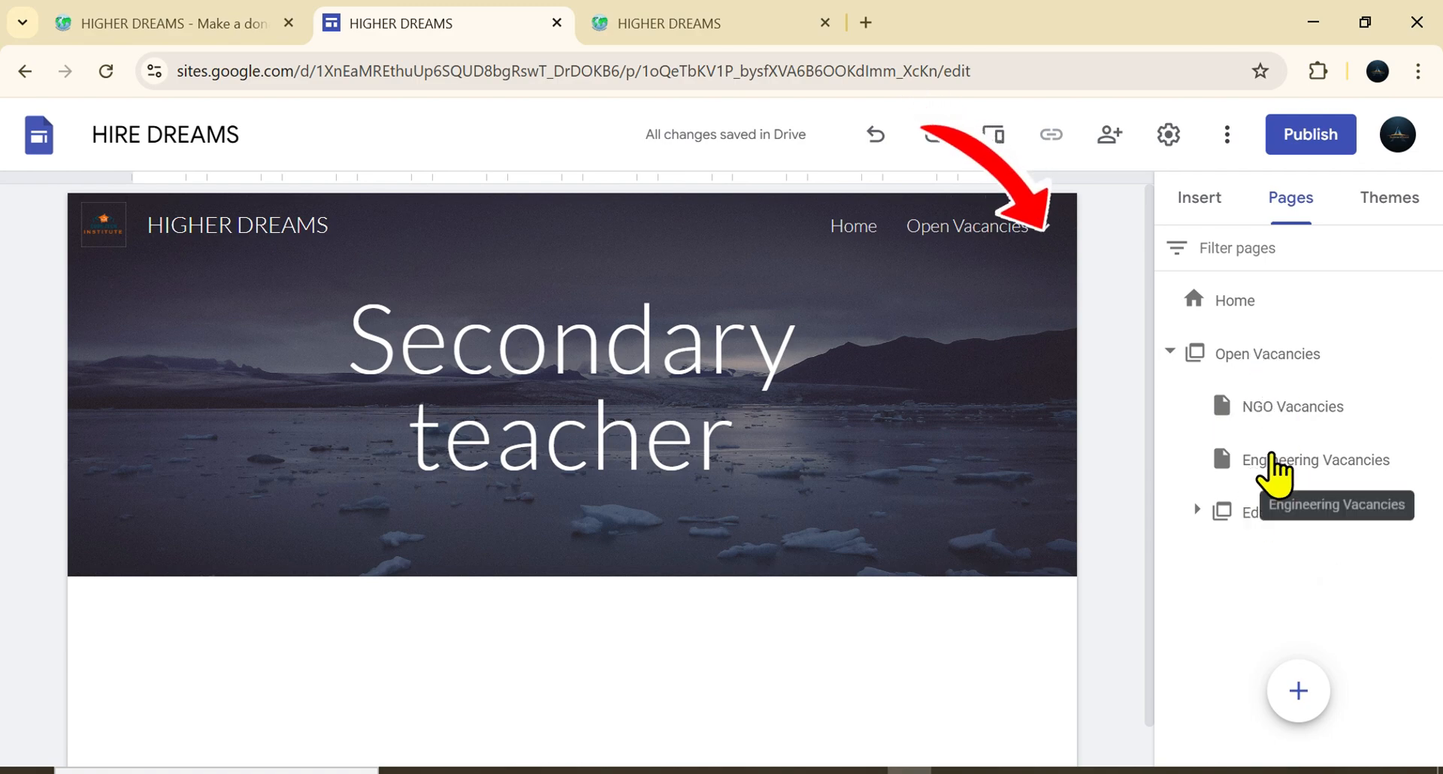
mouse_move(1044, 248)
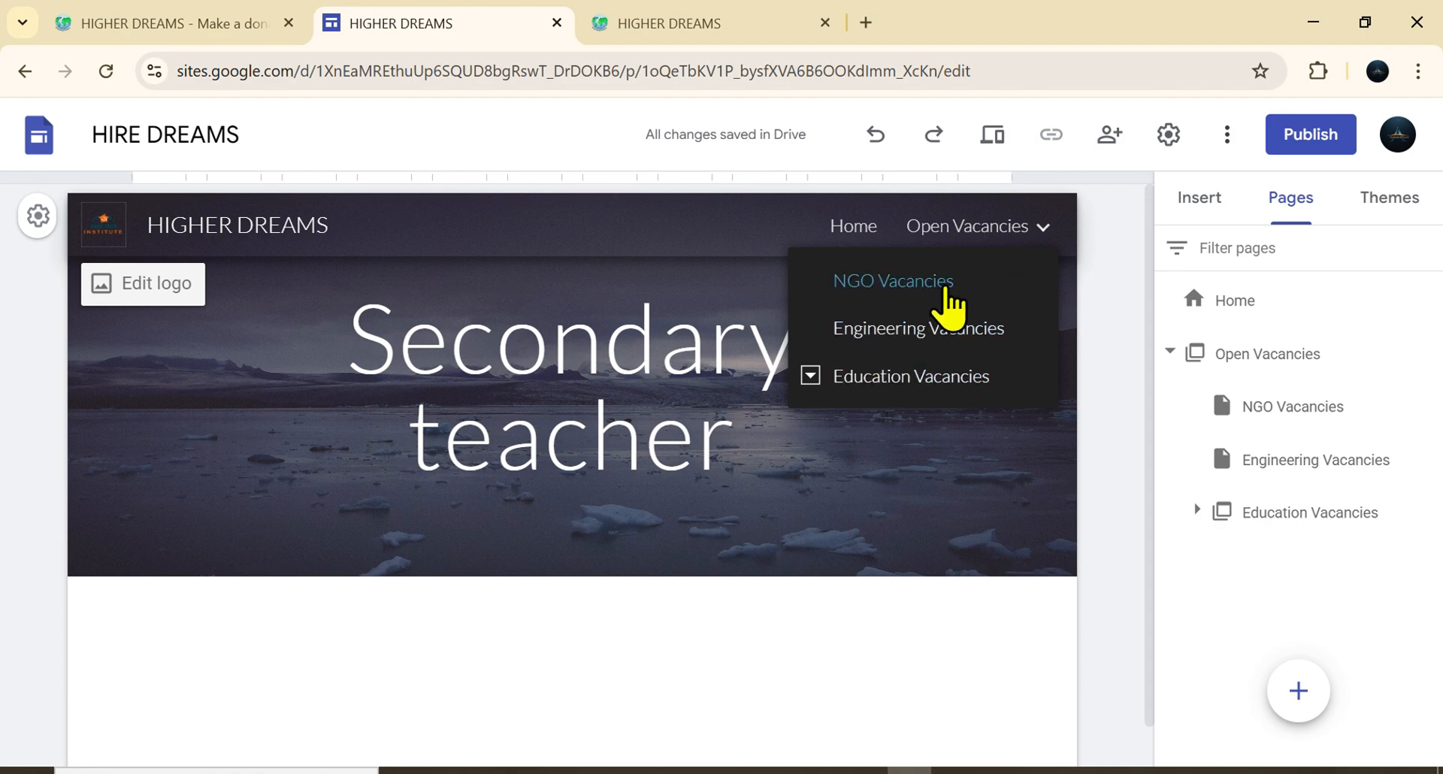
- Check the entry order on the published site and move Education Vacancies above NGO Vacancies, directly under Open Vacancies in the draft
click(703, 25)
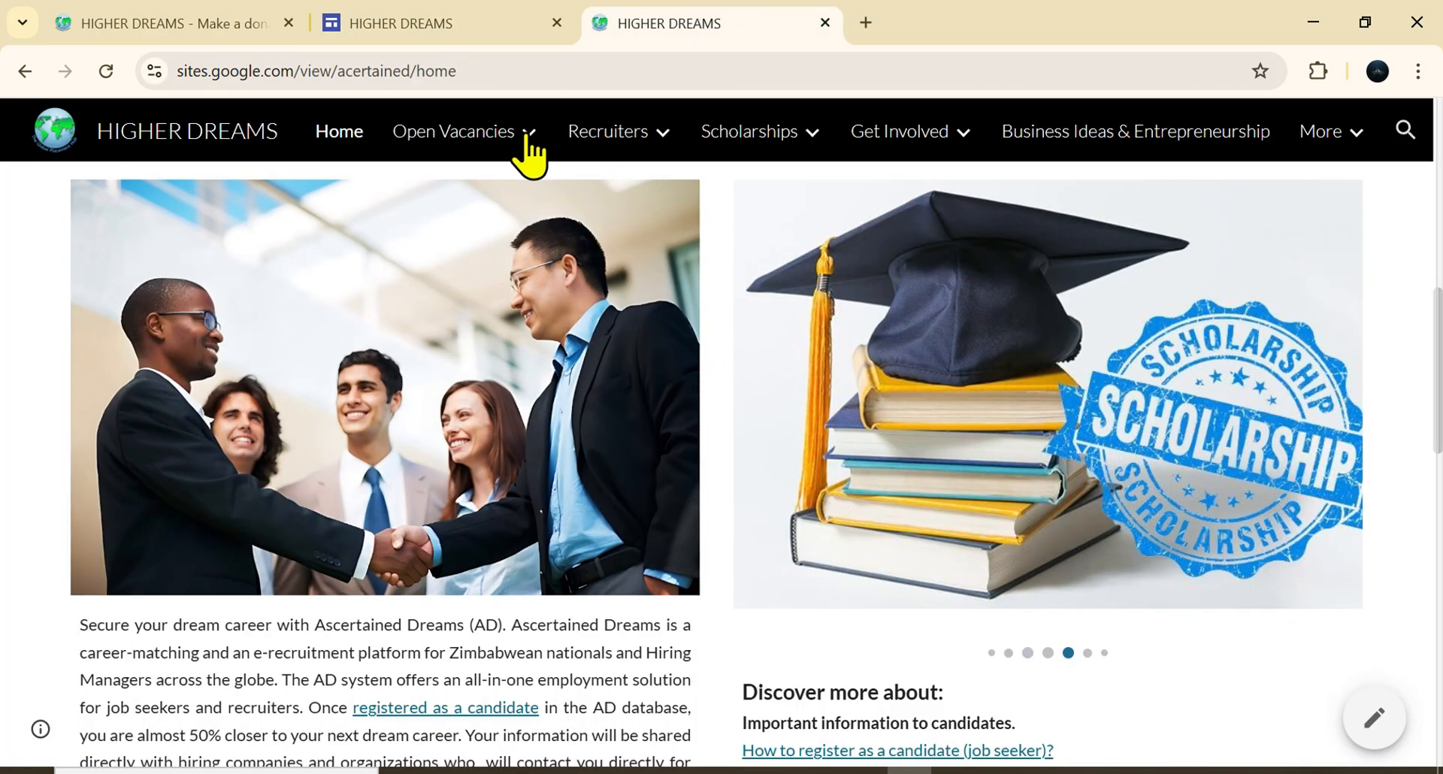
mouse_move(527, 142)
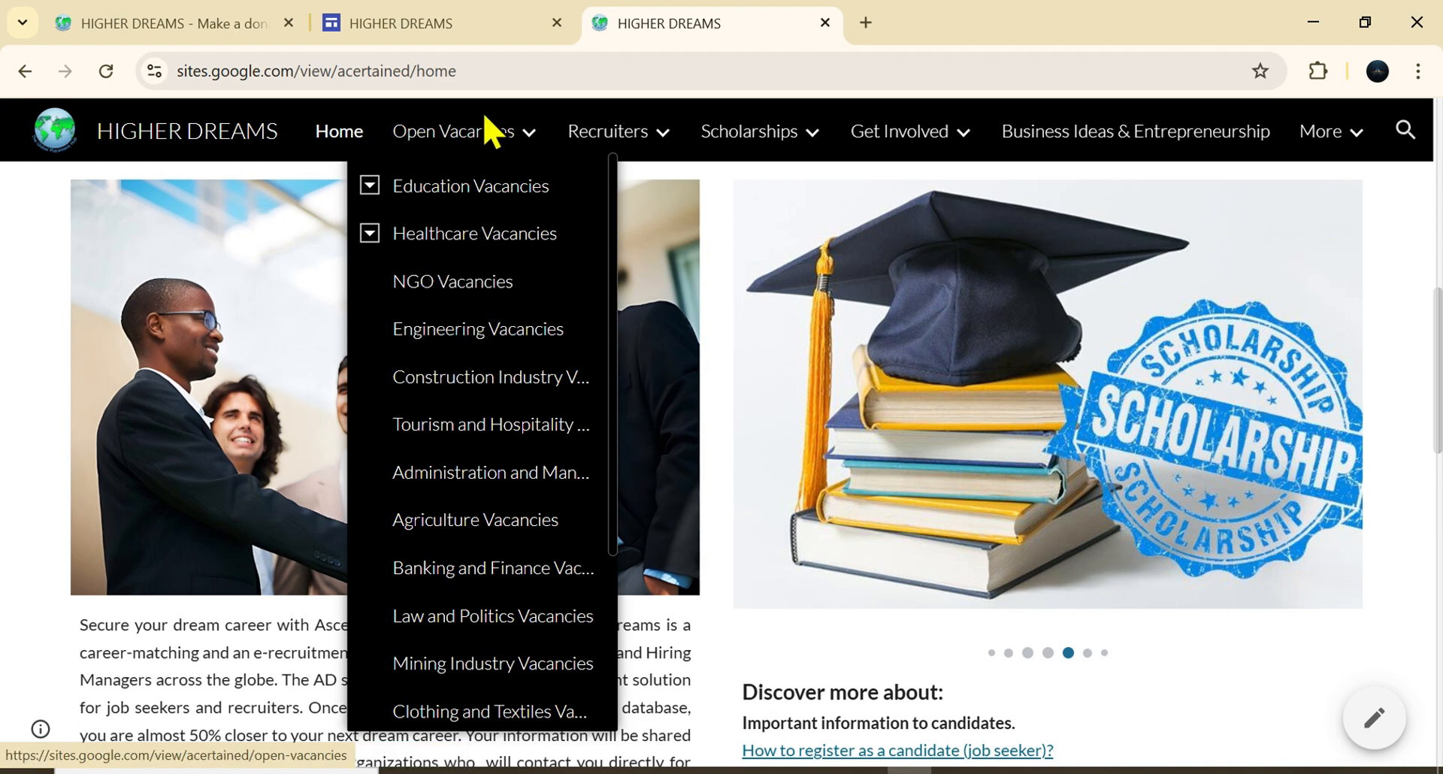
click(471, 53)
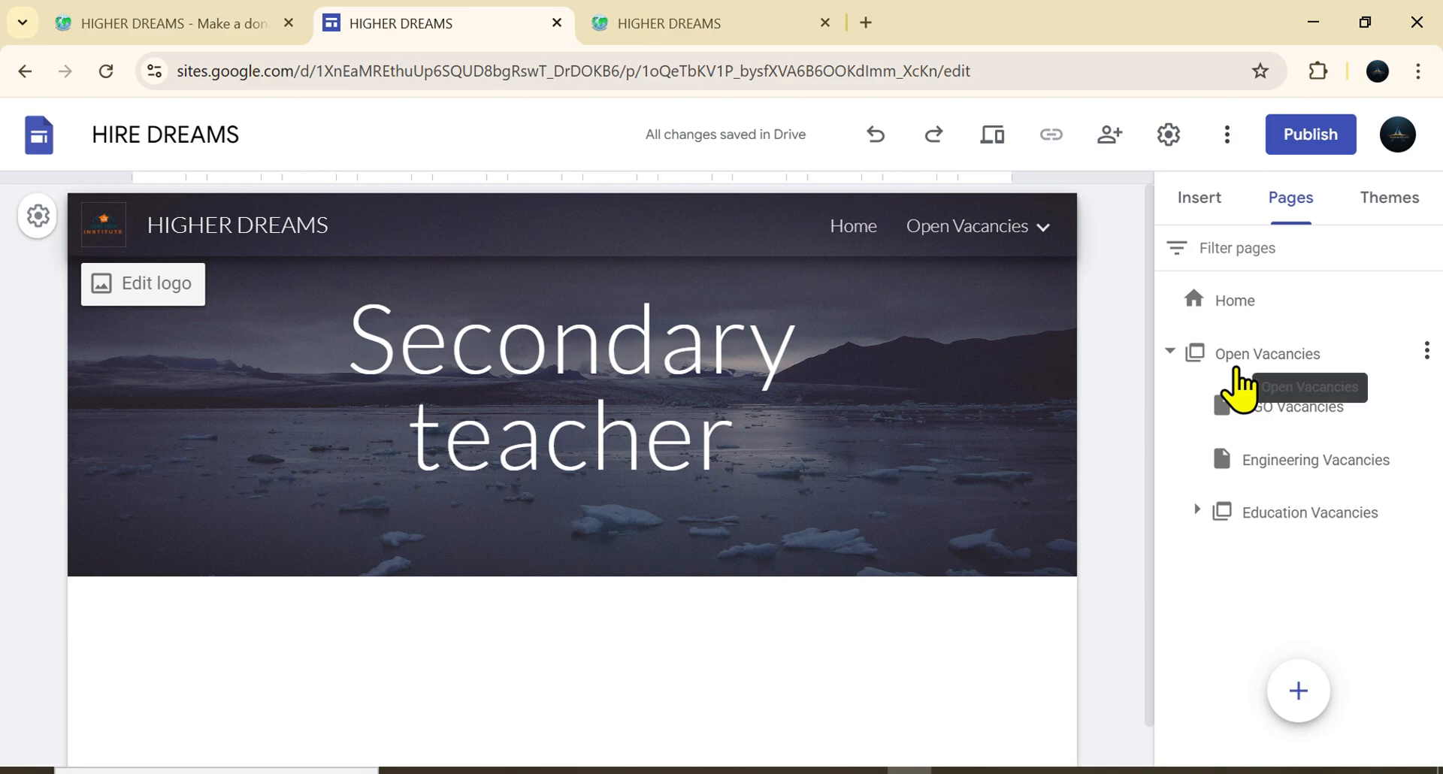
click(1287, 518)
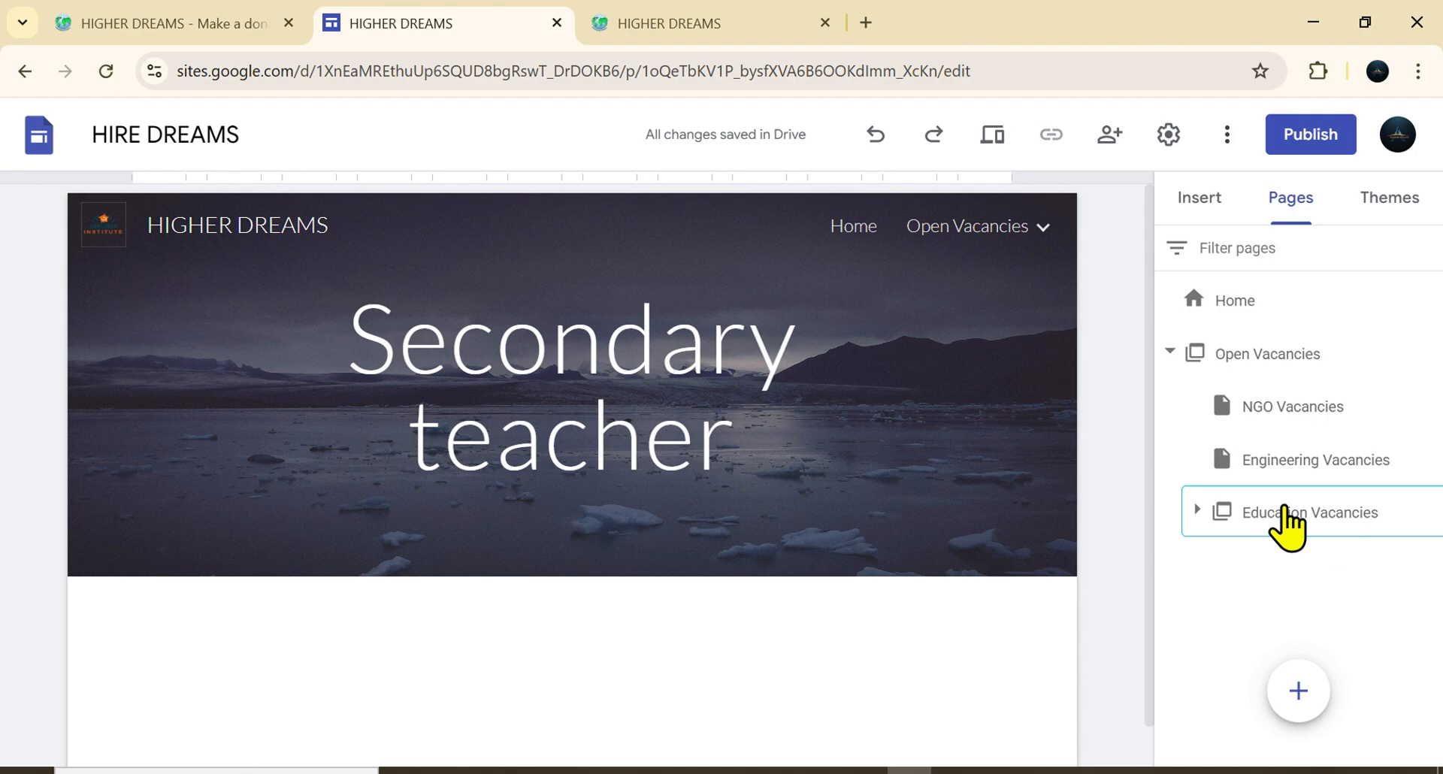
drag(1281, 510, 1205, 412)
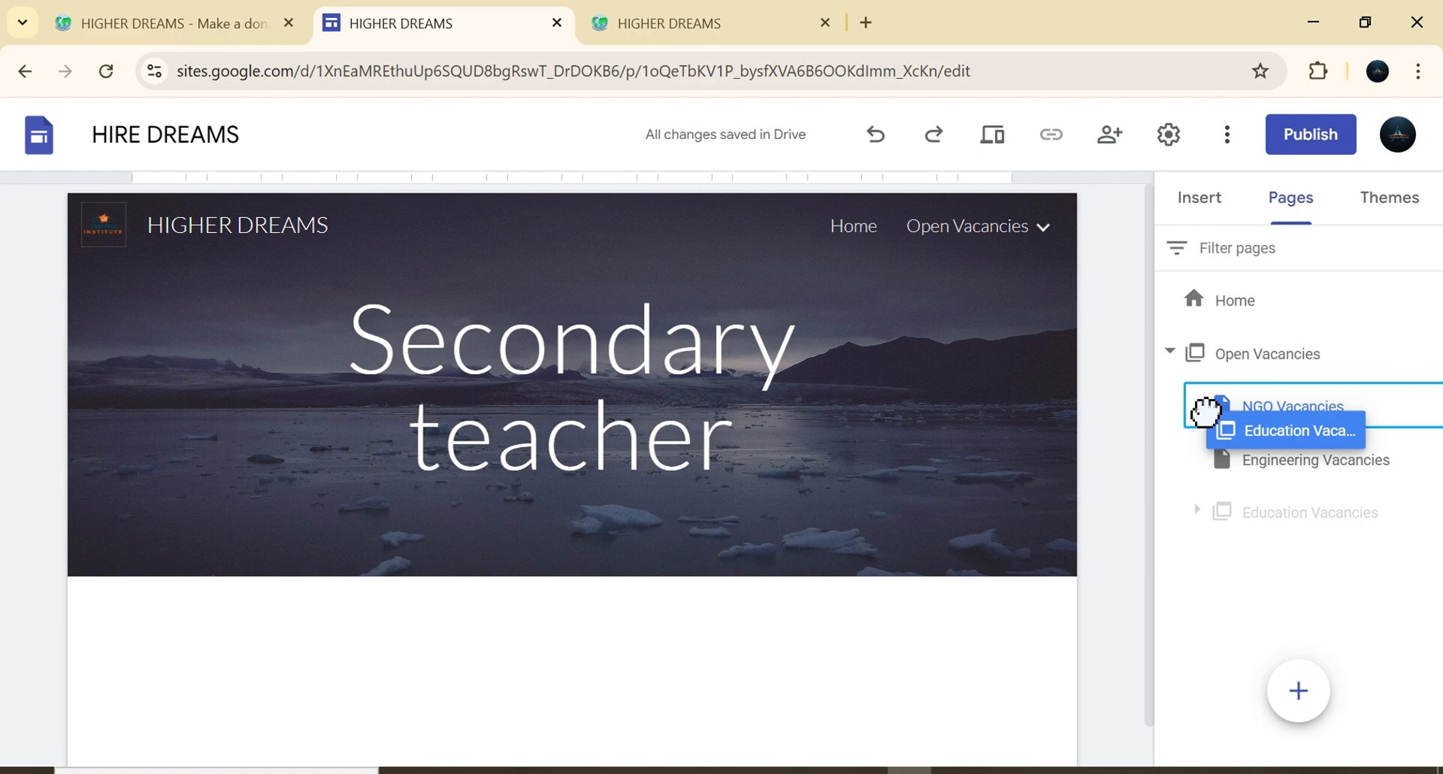
mouse_move(1205, 411)
mouse_down()
mouse_move(1200, 390)
mouse_move(1252, 386)
mouse_move(1319, 389)
mouse_move(1320, 414)
mouse_up()
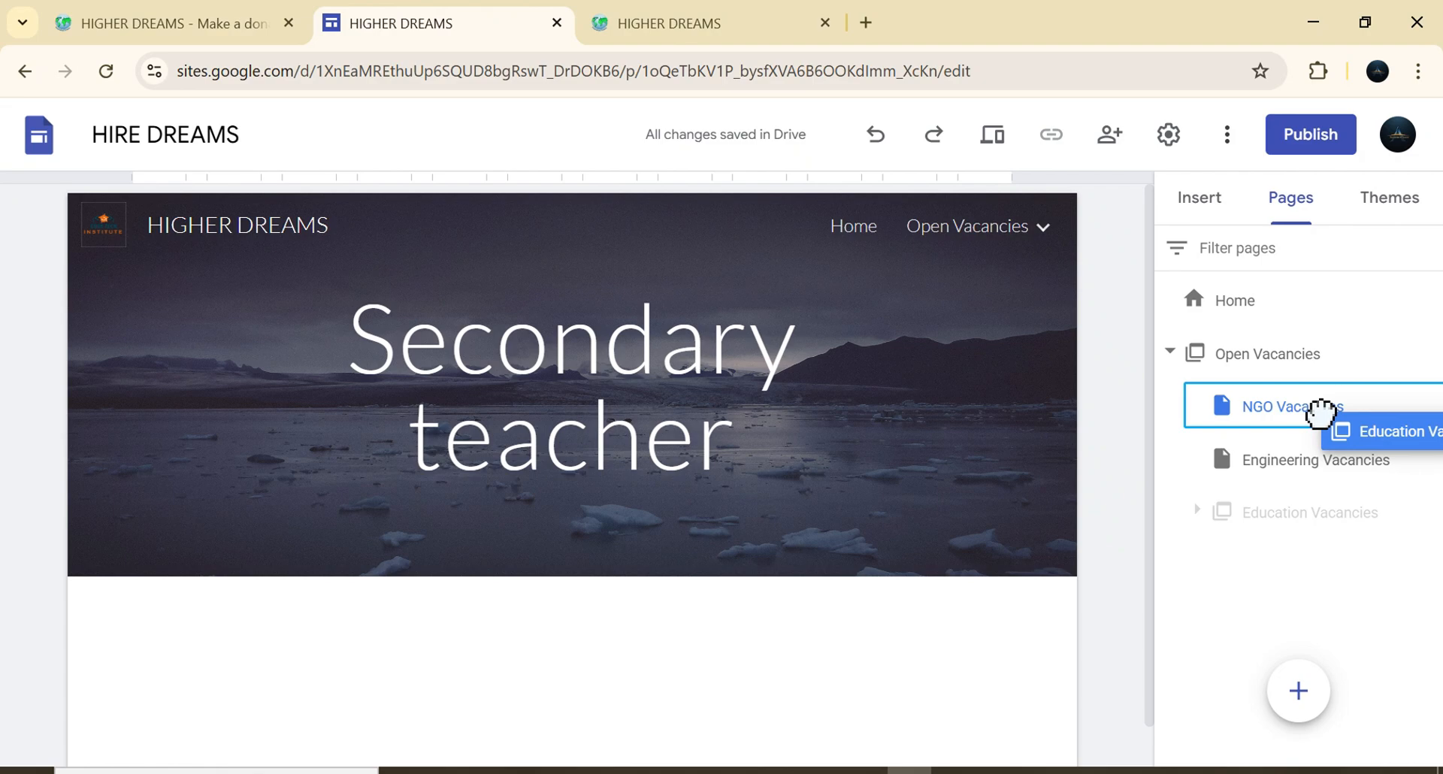
drag(1320, 413, 1317, 433)
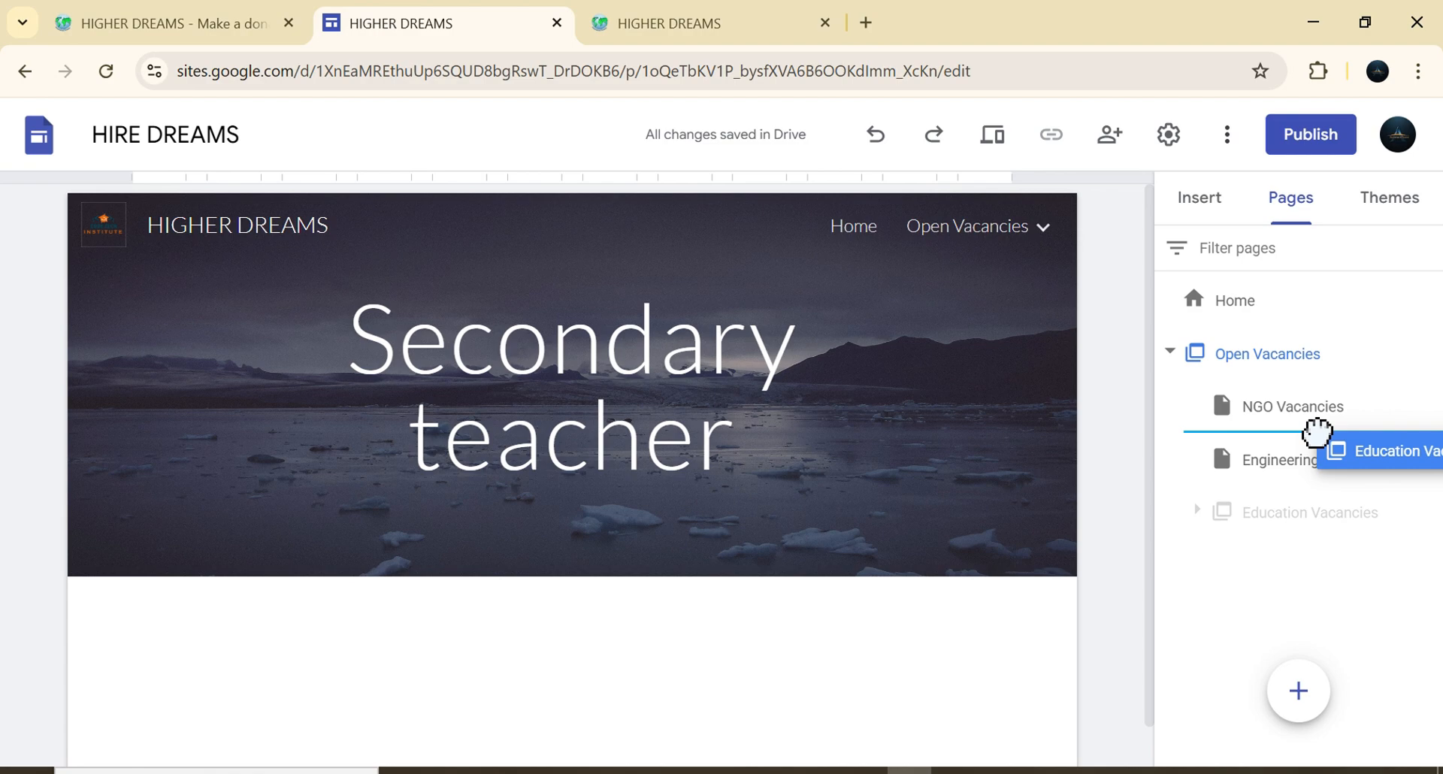
drag(1316, 432, 1320, 441)
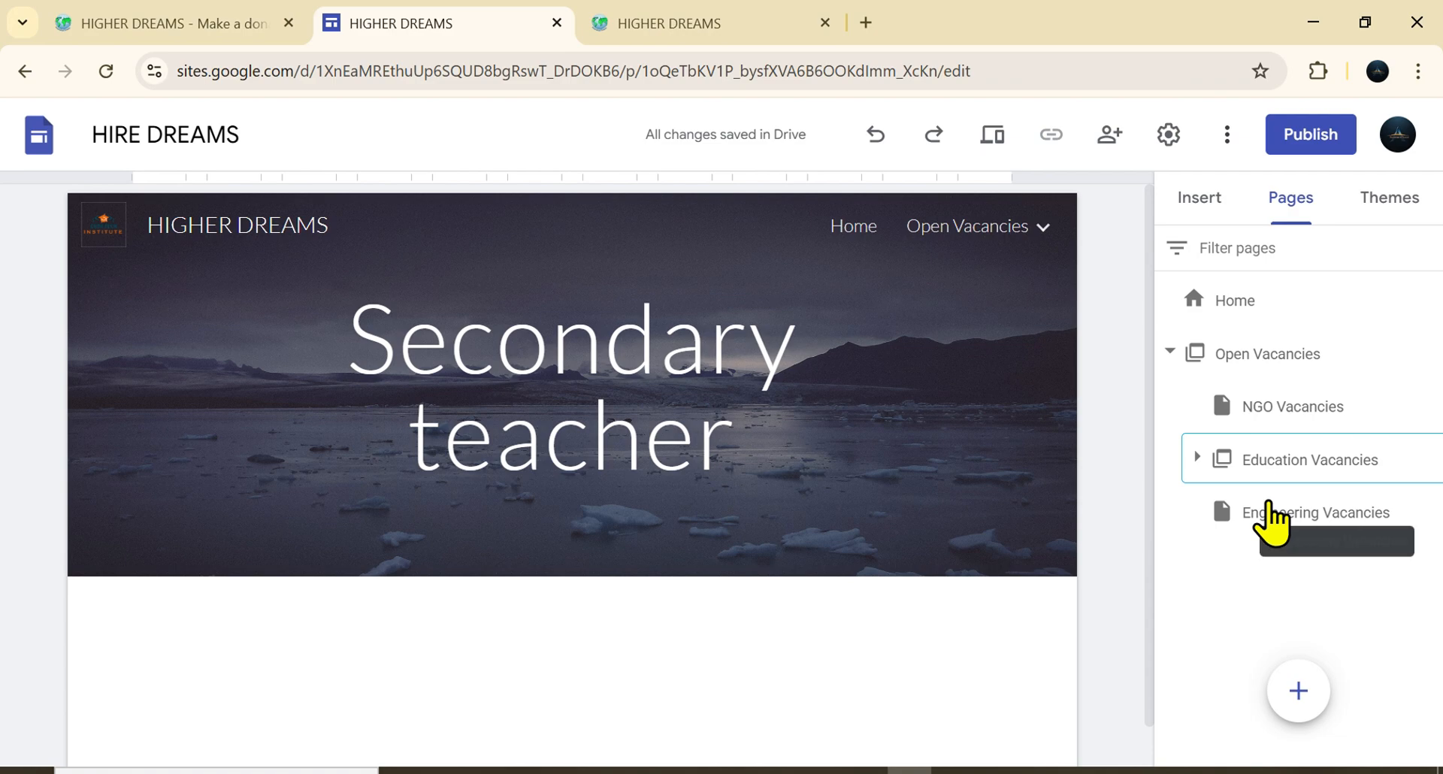
click(1043, 228)
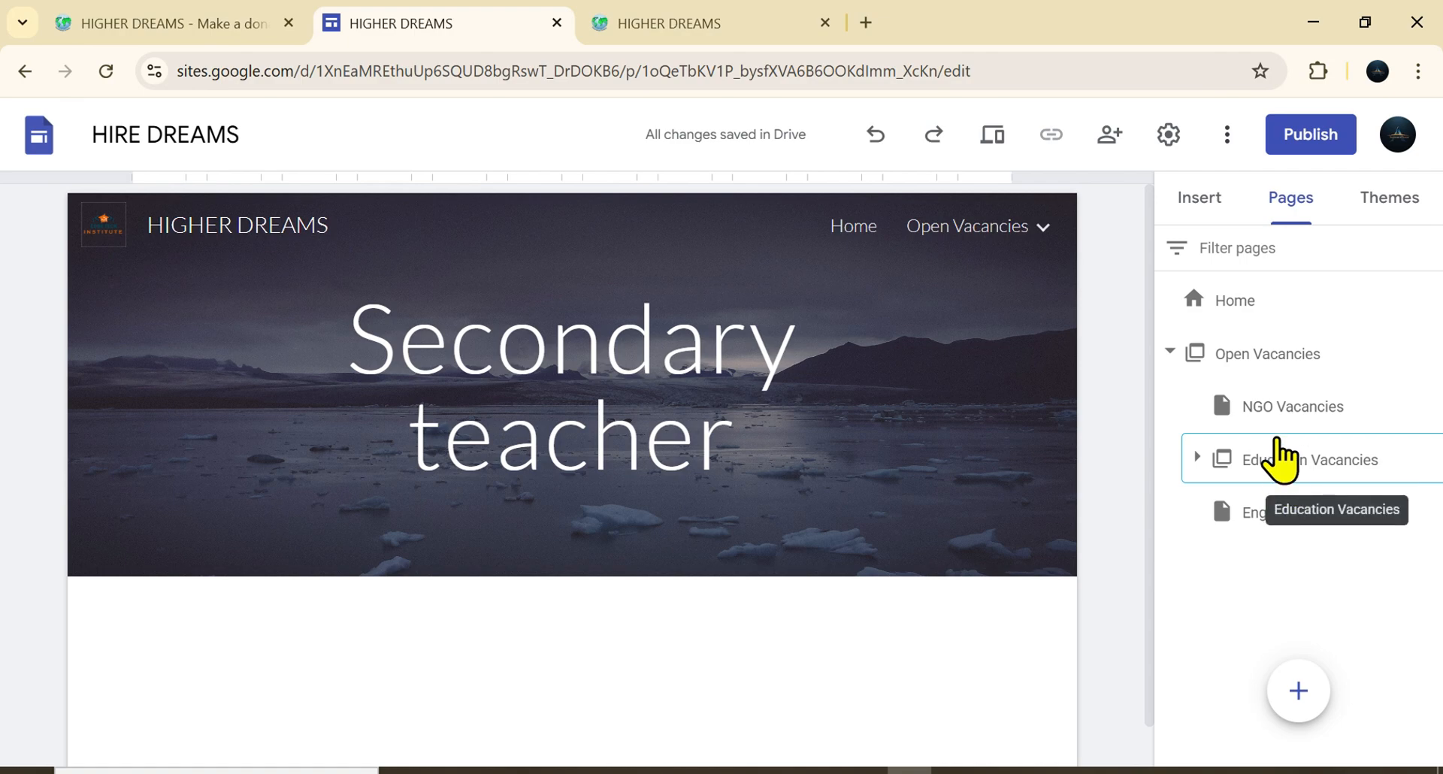
drag(1282, 453, 1275, 389)
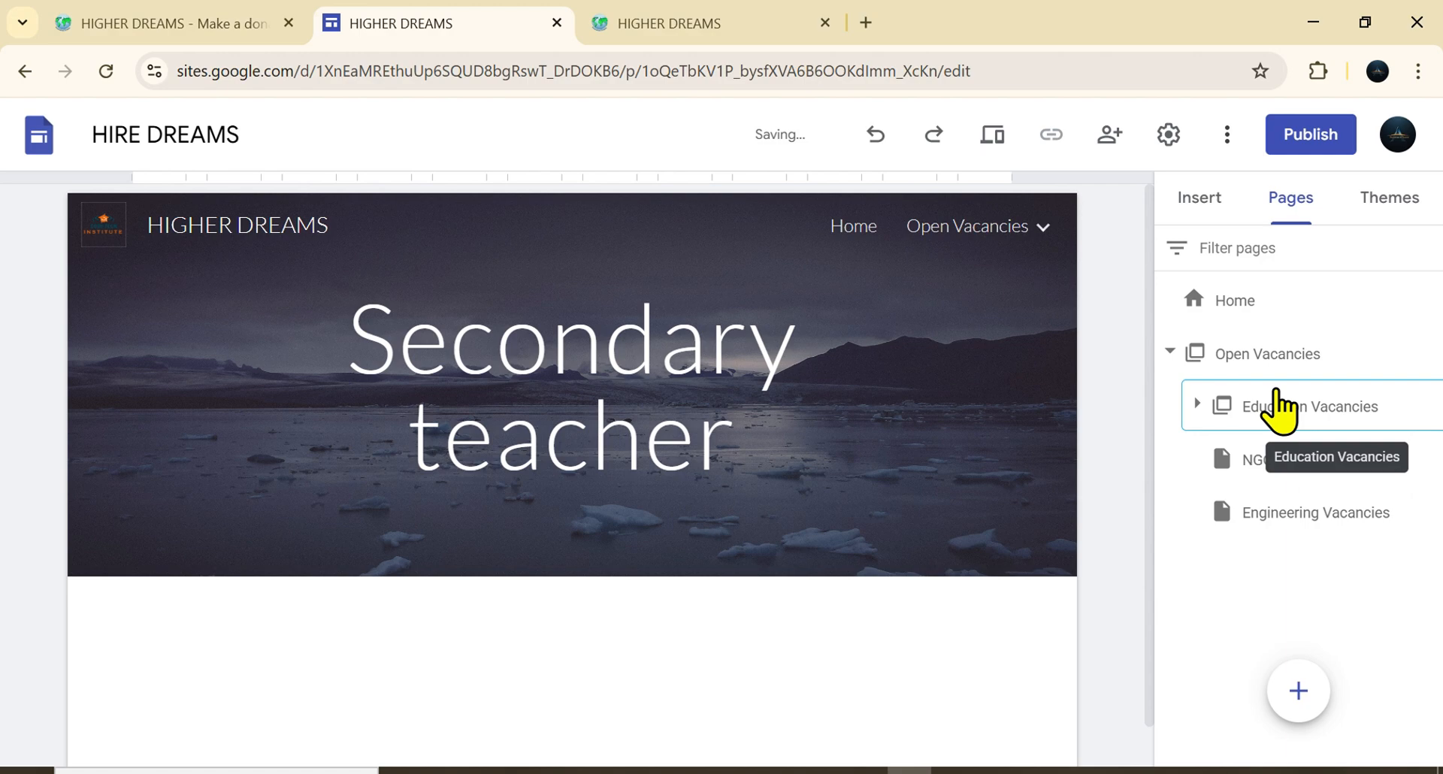
- Check the Education Vacancies entries in the draft's header dropdown and the Healthcare Vacancies entries on the published site
mouse_move(1034, 232)
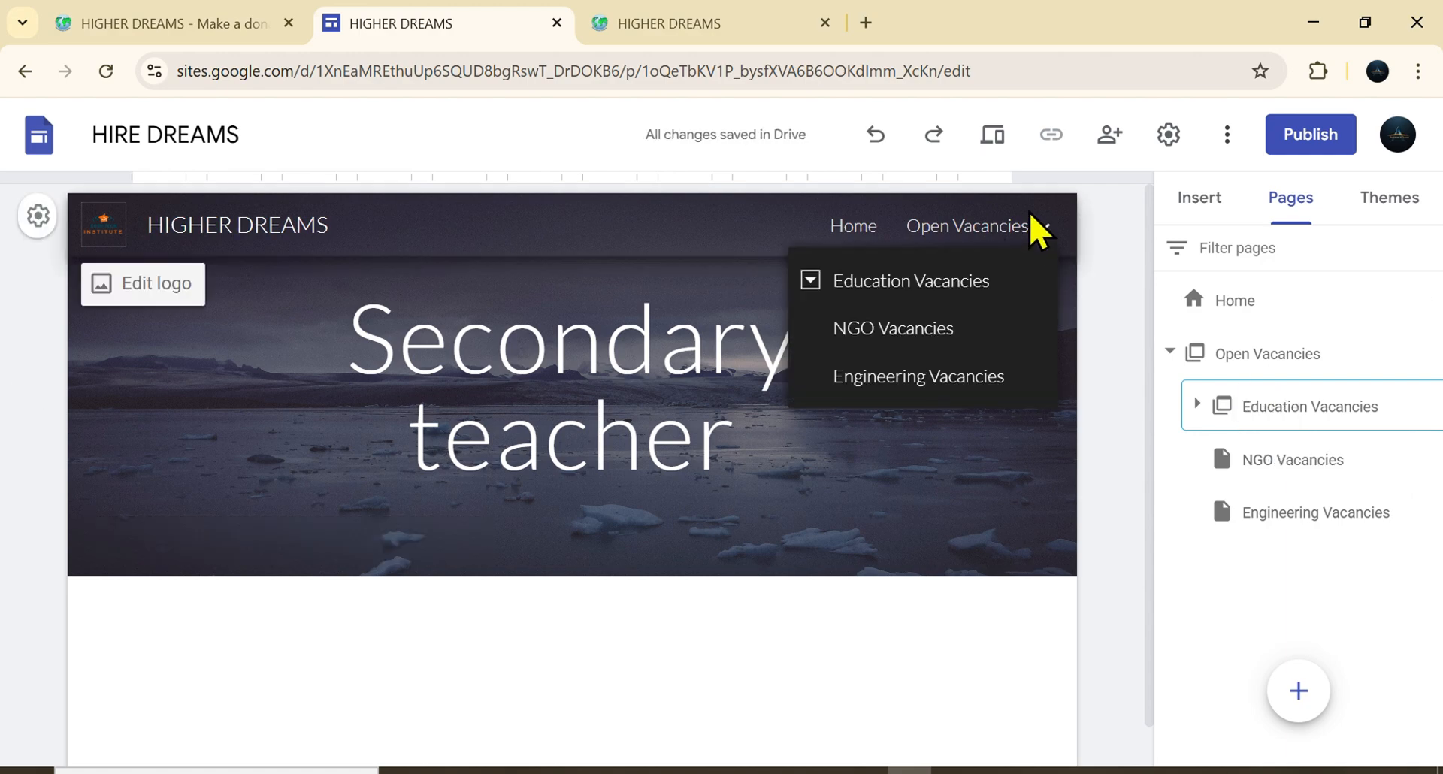
click(810, 283)
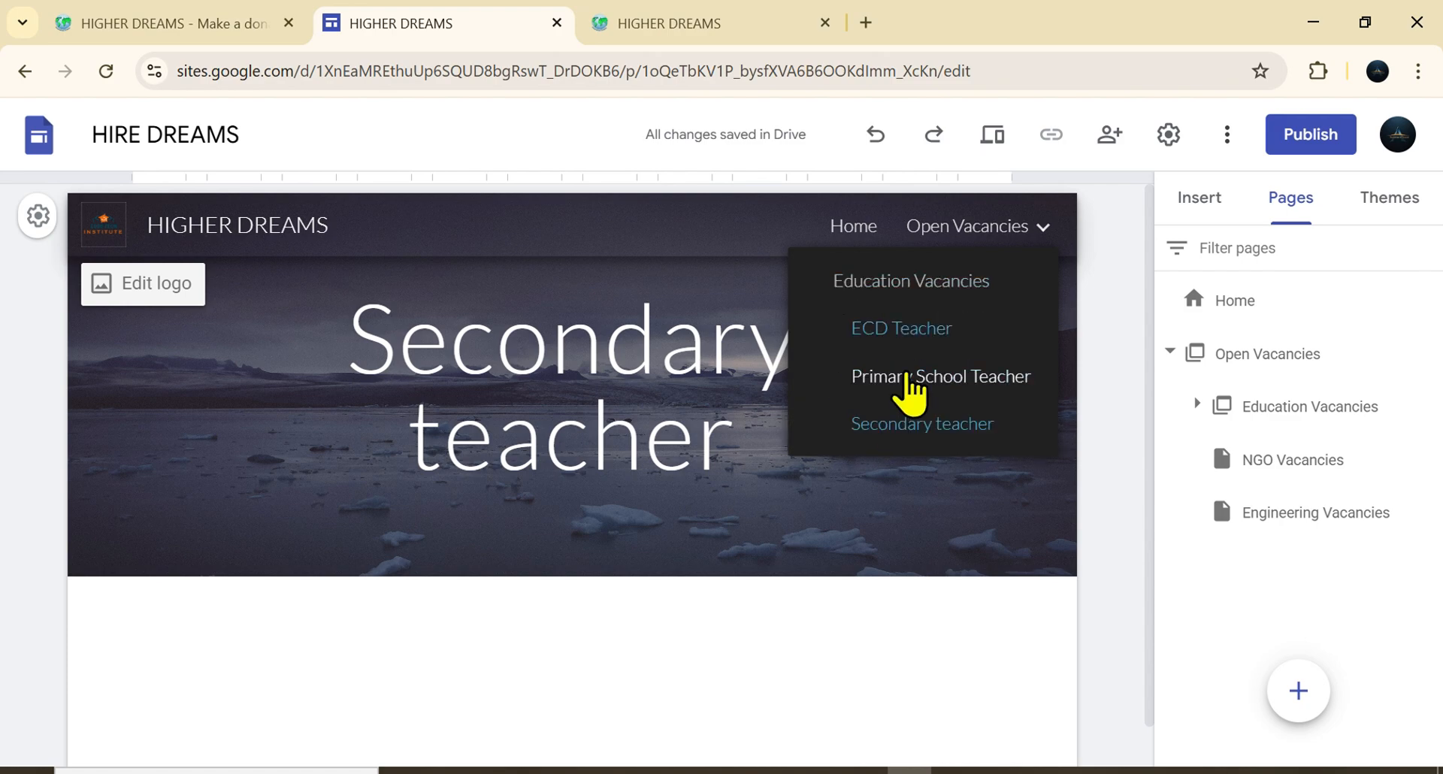
click(842, 283)
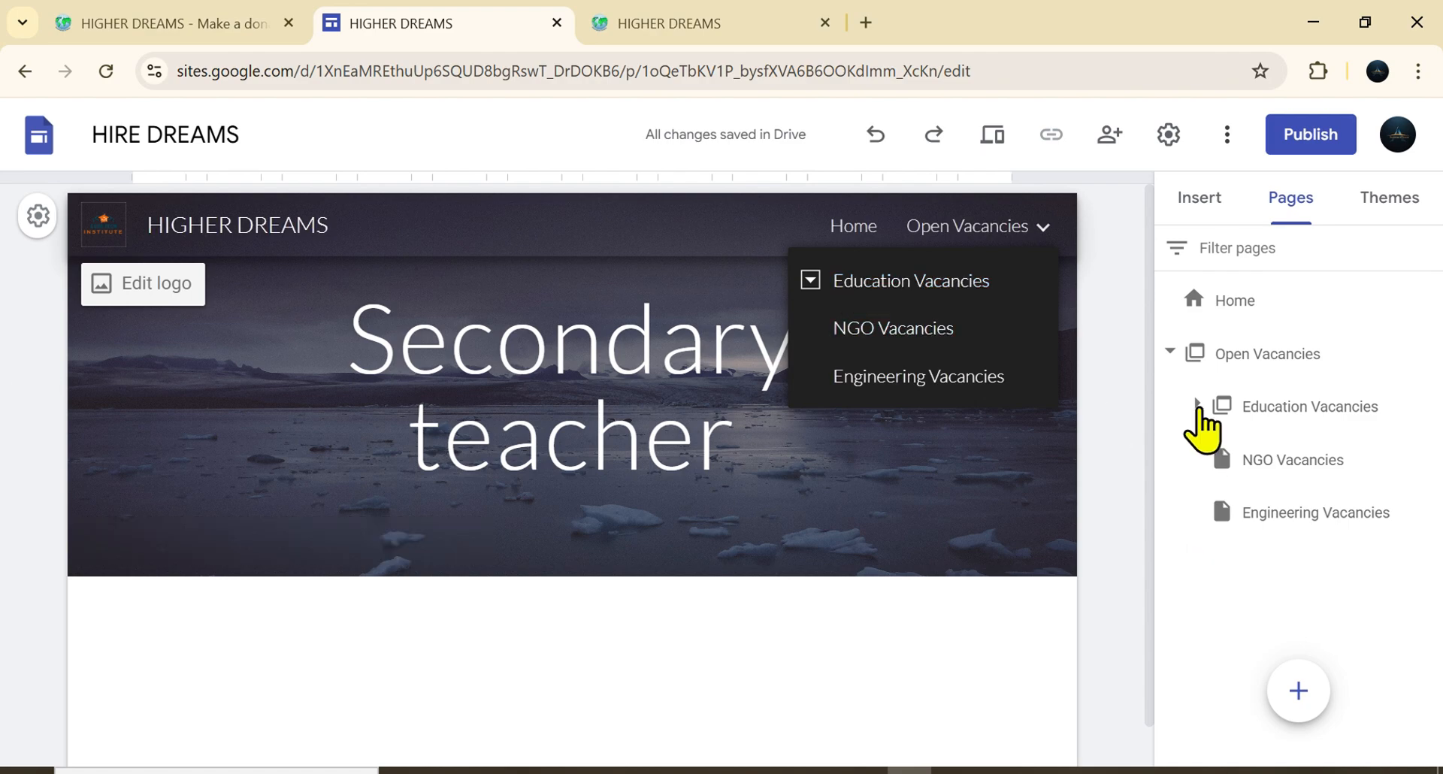
click(1168, 351)
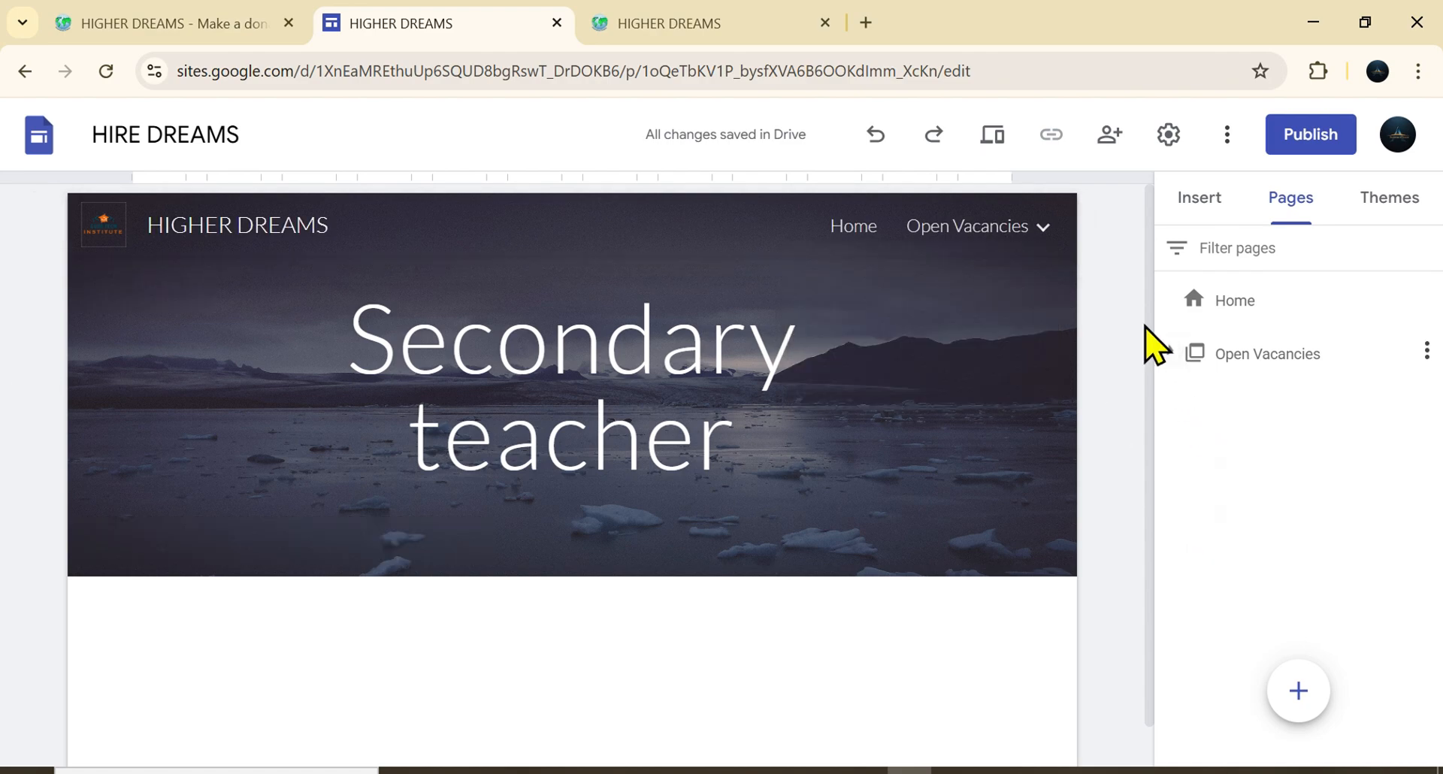
click(683, 25)
mouse_move(526, 179)
mouse_move(523, 148)
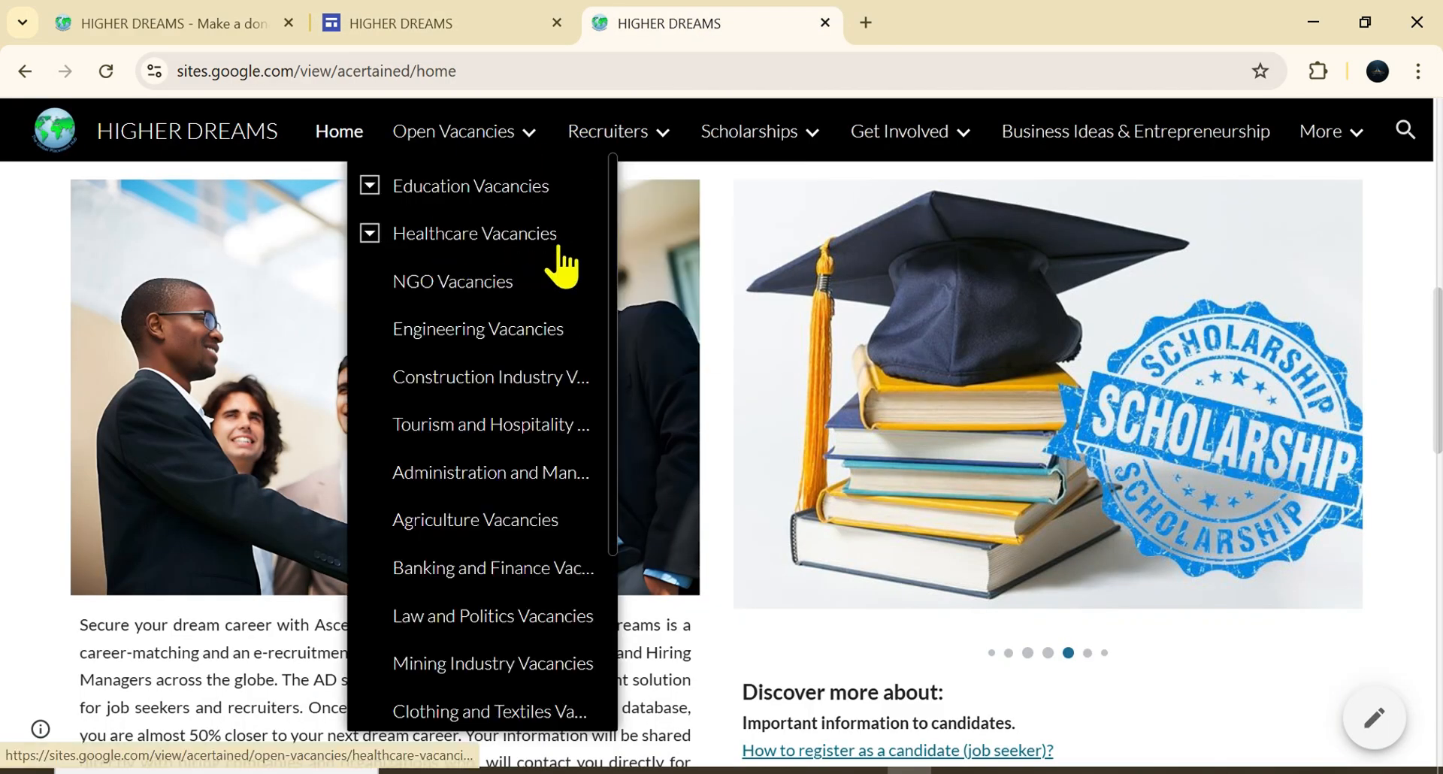
click(369, 233)
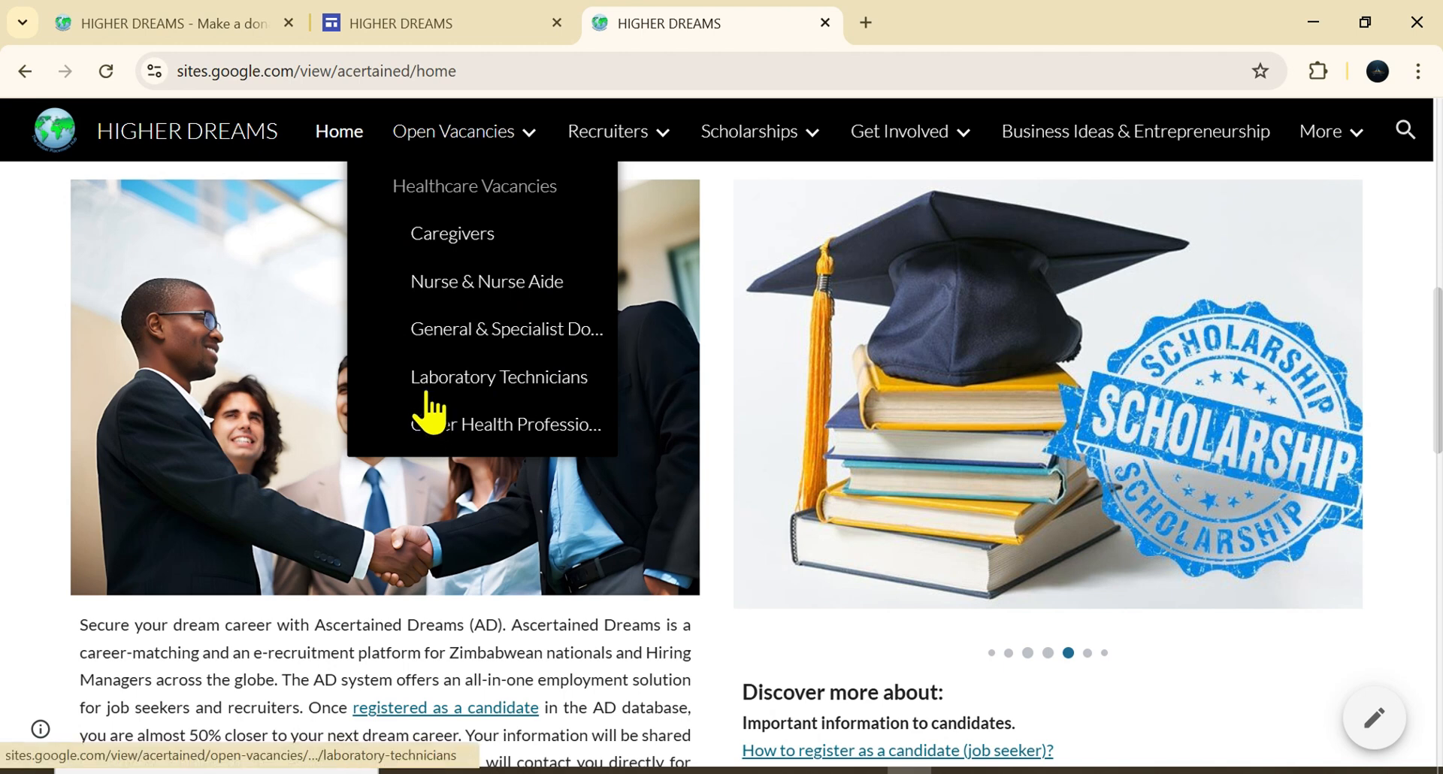
click(454, 188)
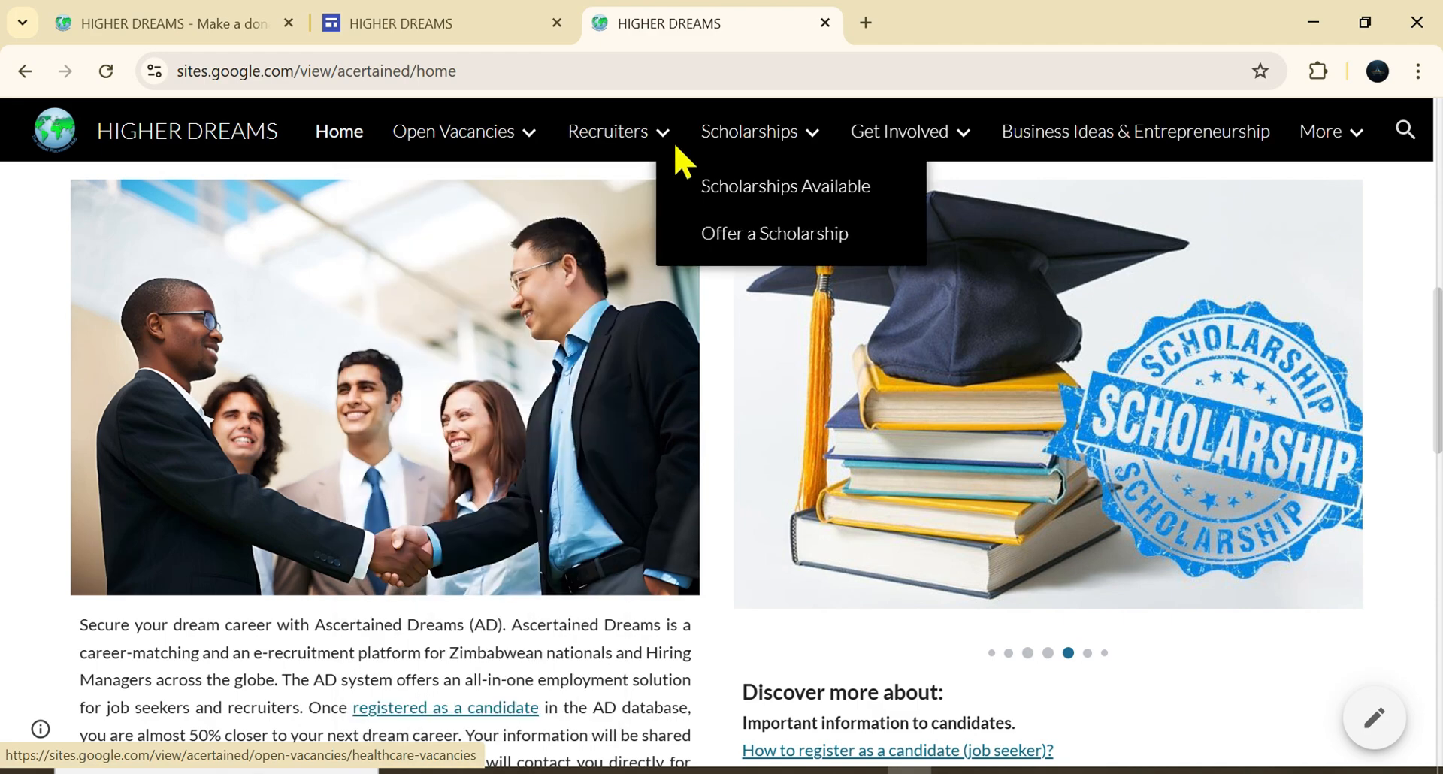
click(444, 26)
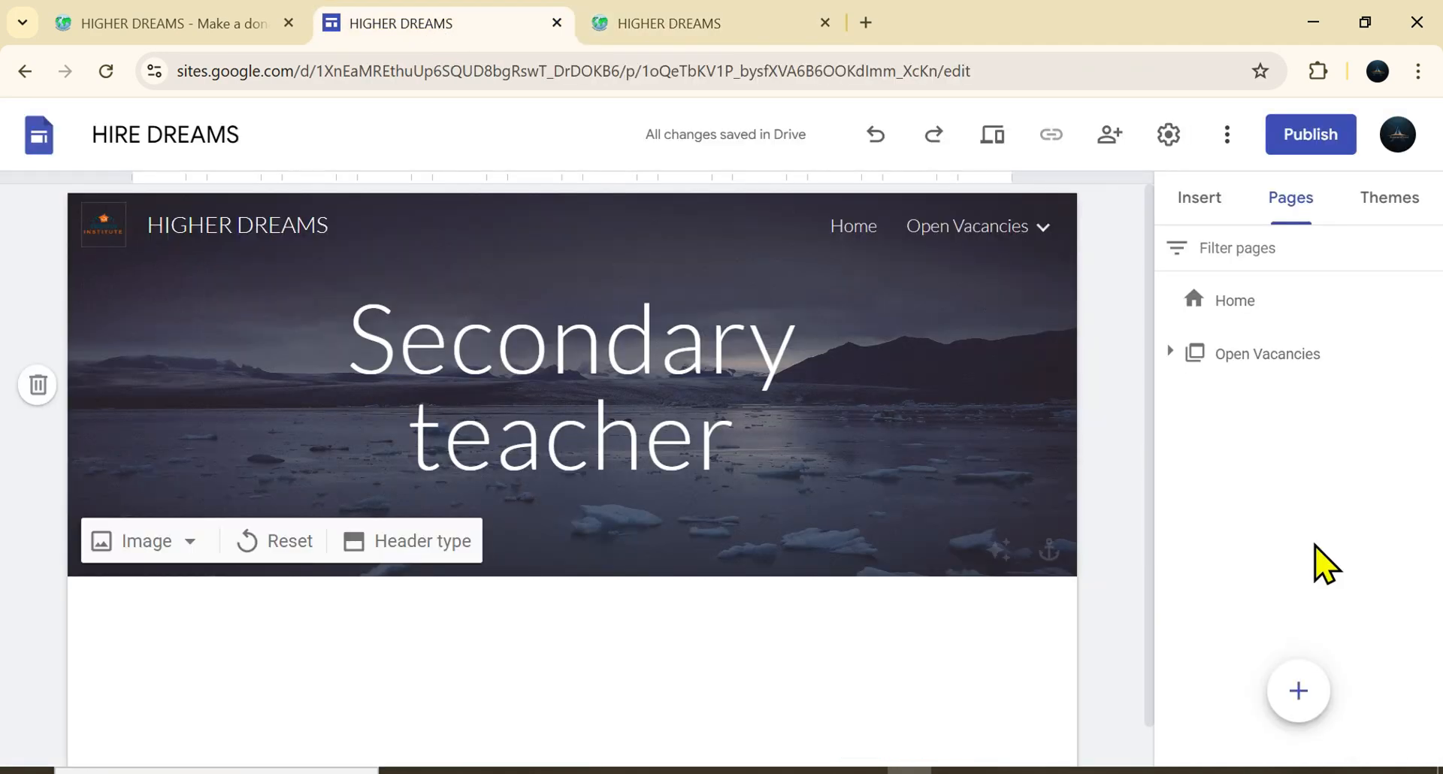
- Add a new menu section named Healthcare Vacancies and place it under Open Vacancies, between Education Vacancies and NGO Vacancies
mouse_move(1299, 695)
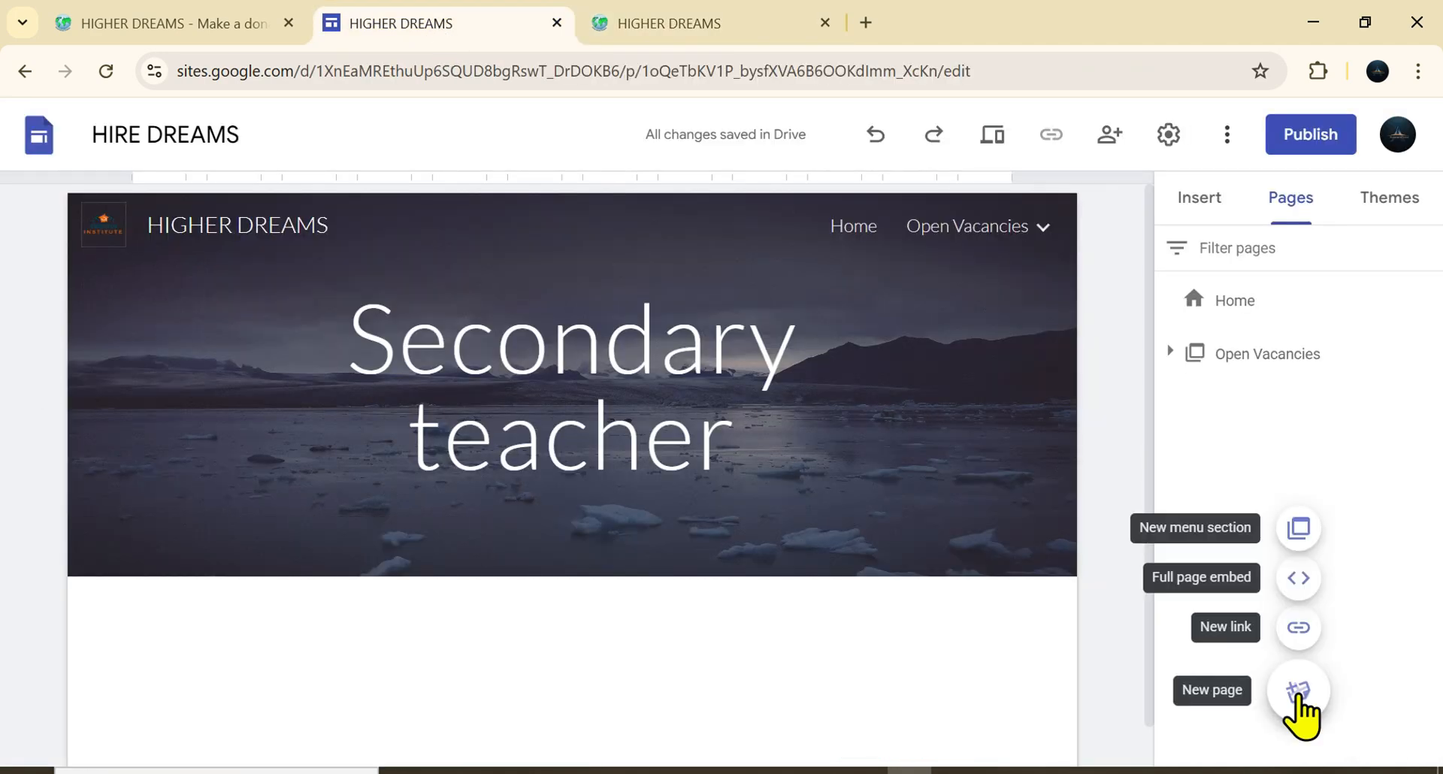
click(1300, 537)
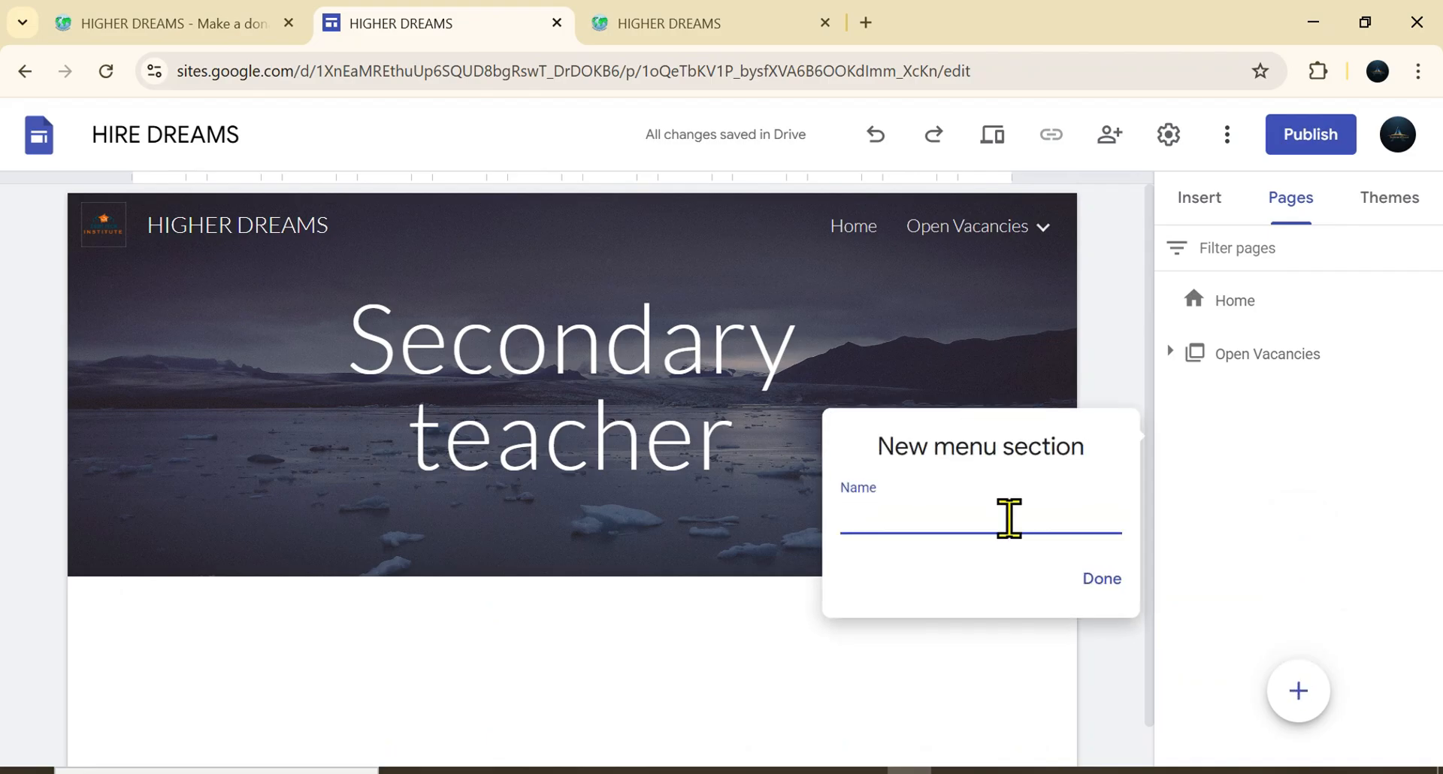
text(H)
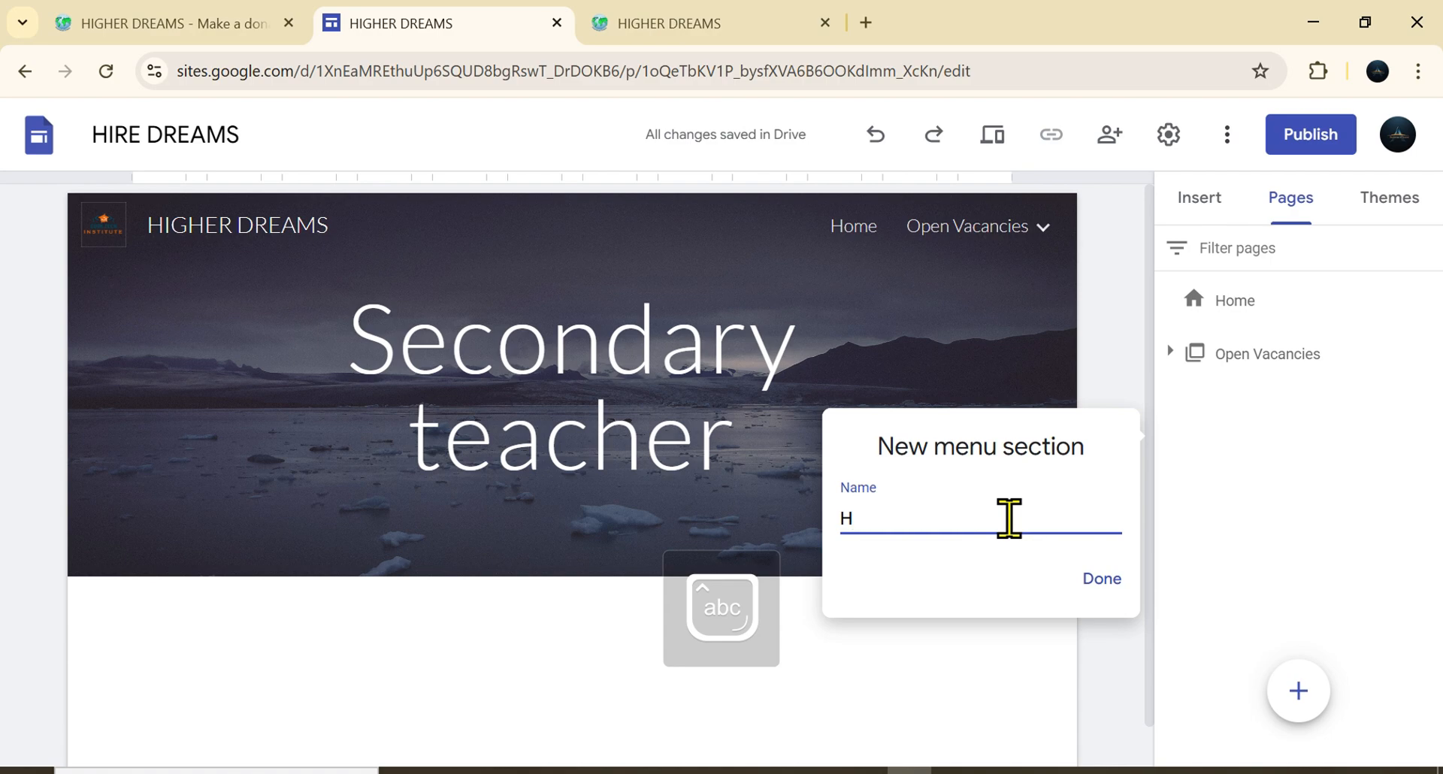
text(ealthca)
text(re)
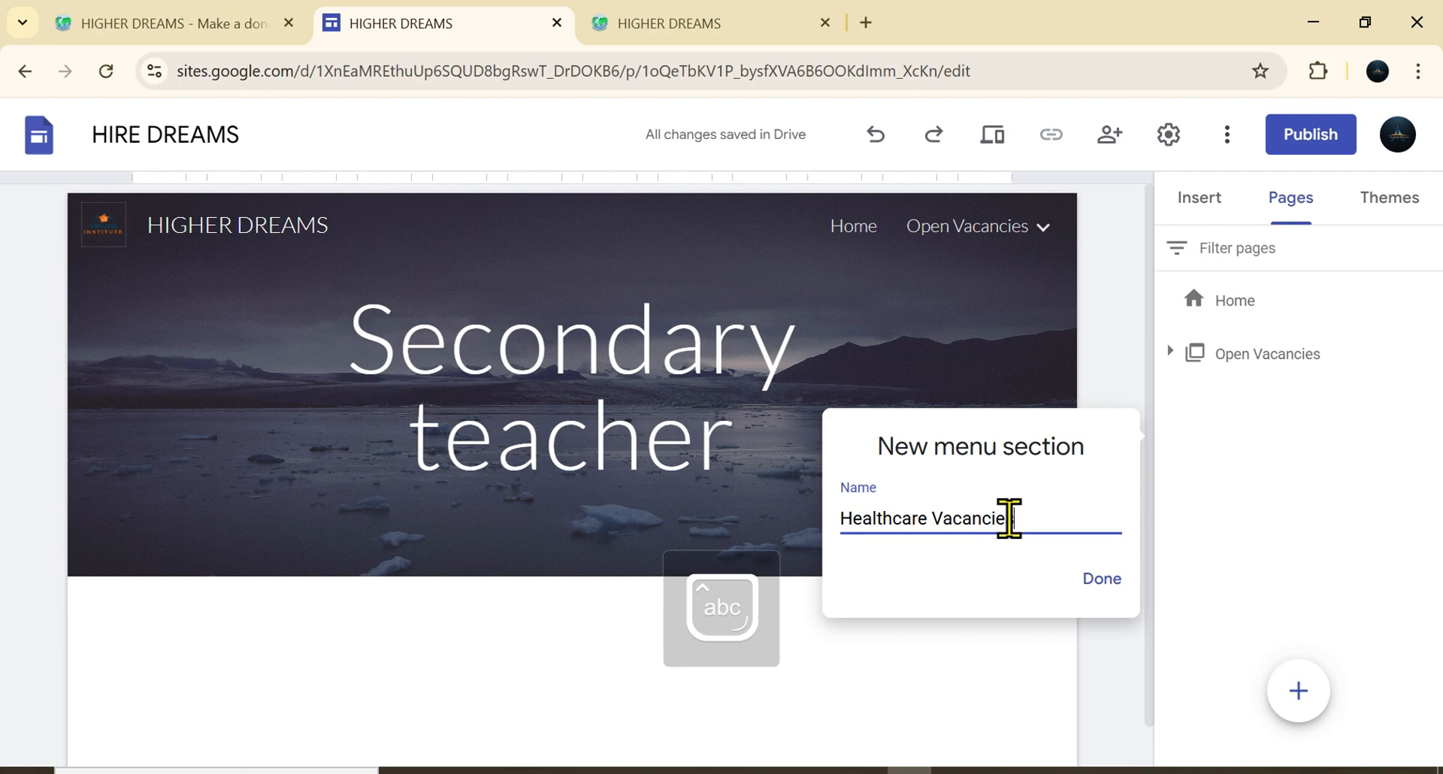
text( Vacancies)
click(1101, 580)
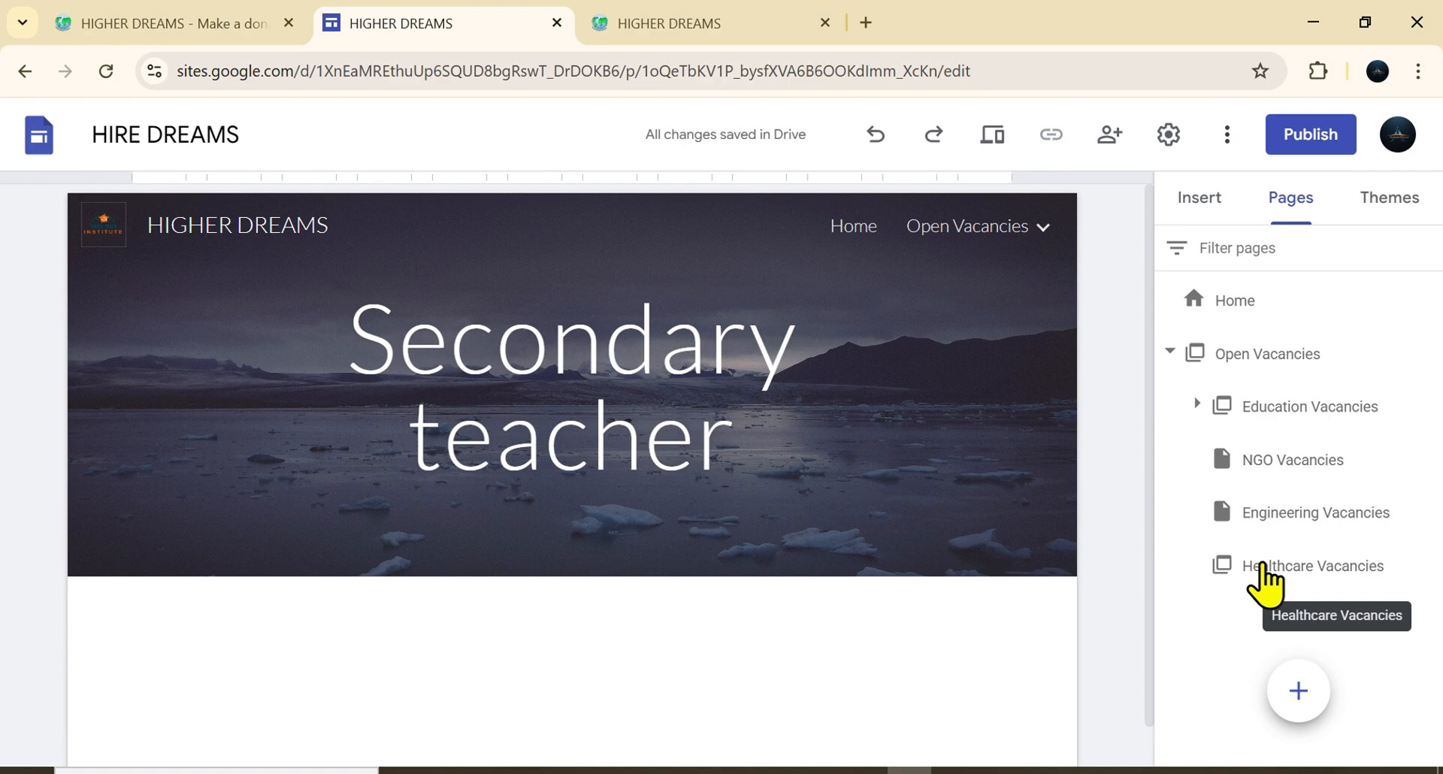
mouse_move(1252, 579)
mouse_down()
mouse_move(1250, 361)
mouse_move(1261, 441)
mouse_up()
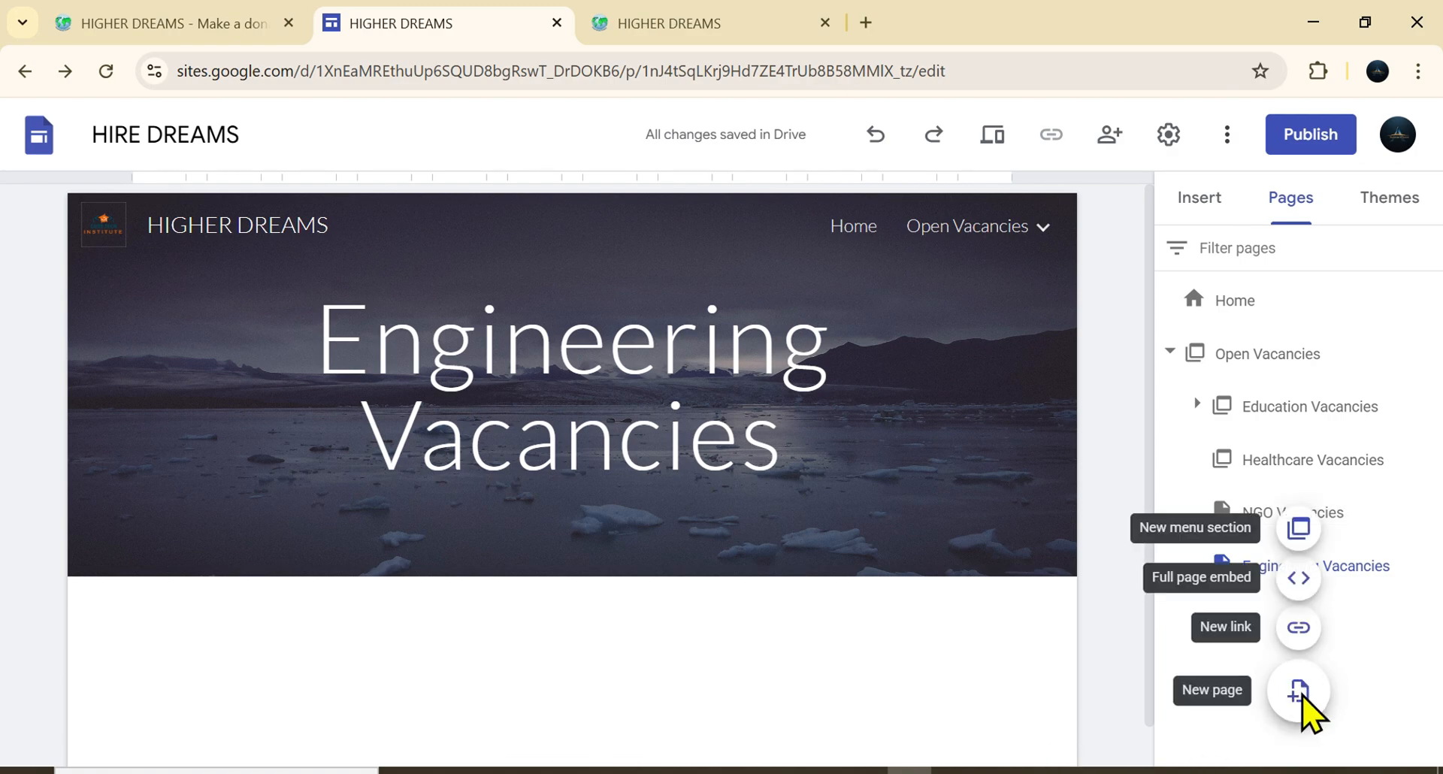
- Add a new page named Caregivers, nest it under the Healthcare Vacancies section and collapse that section in the page list
click(1299, 692)
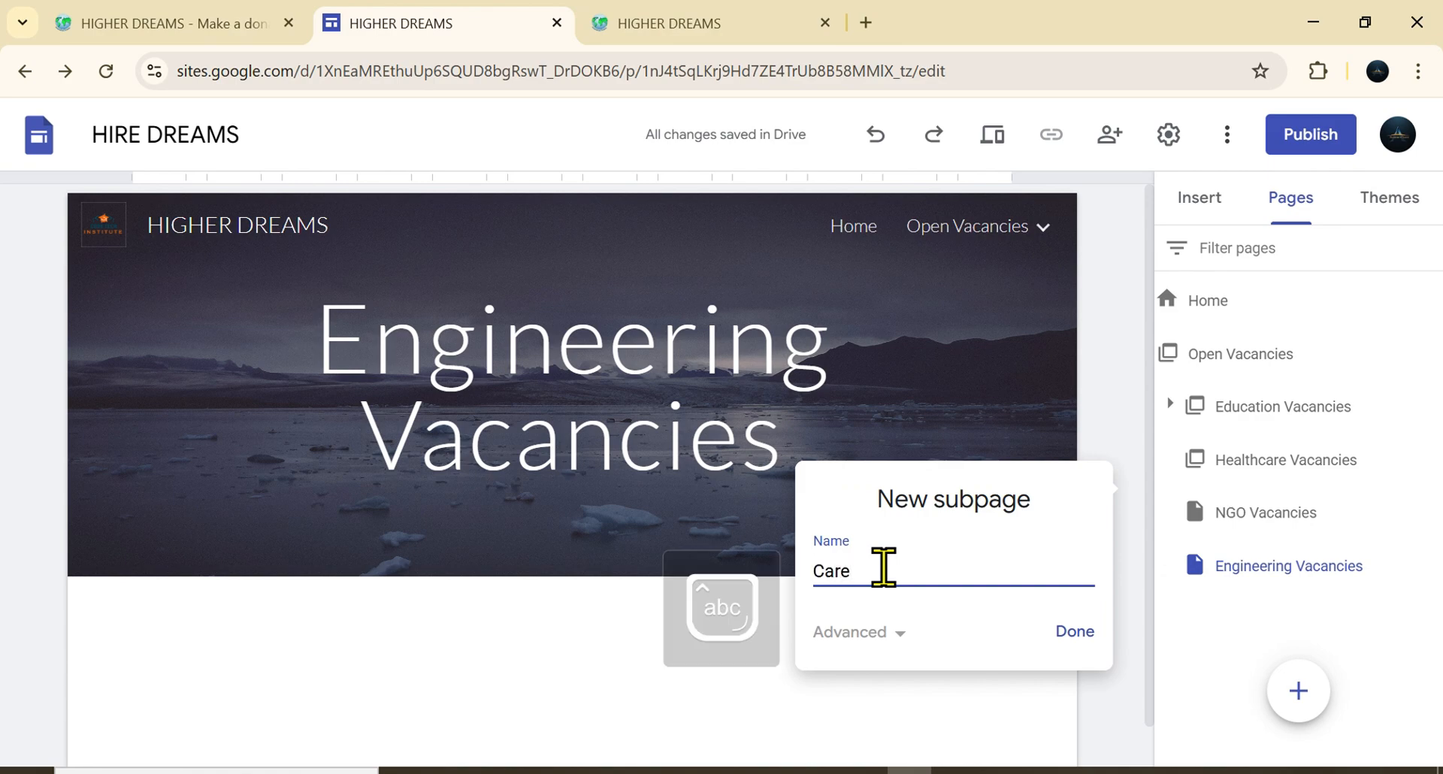
text(Caregivers)
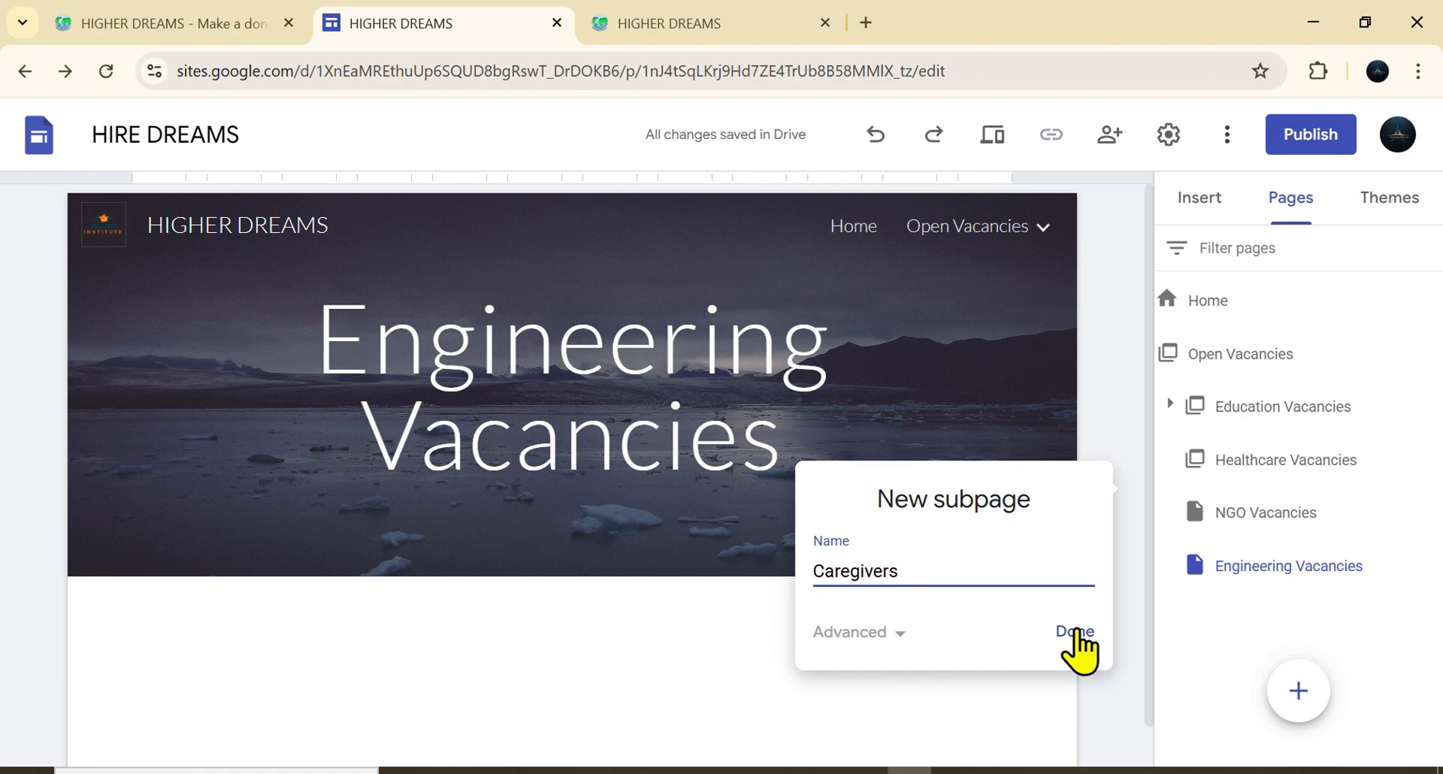
click(1076, 633)
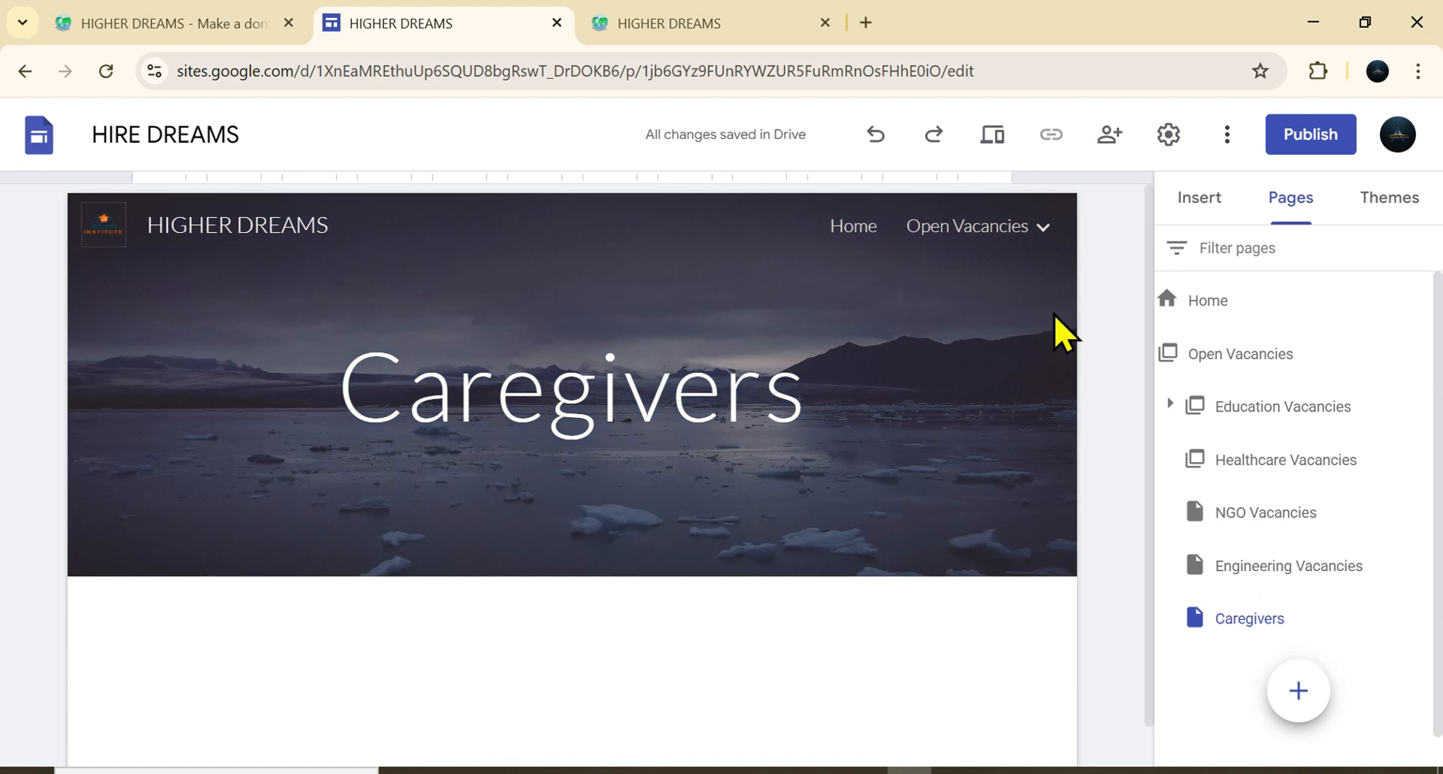
mouse_move(1049, 234)
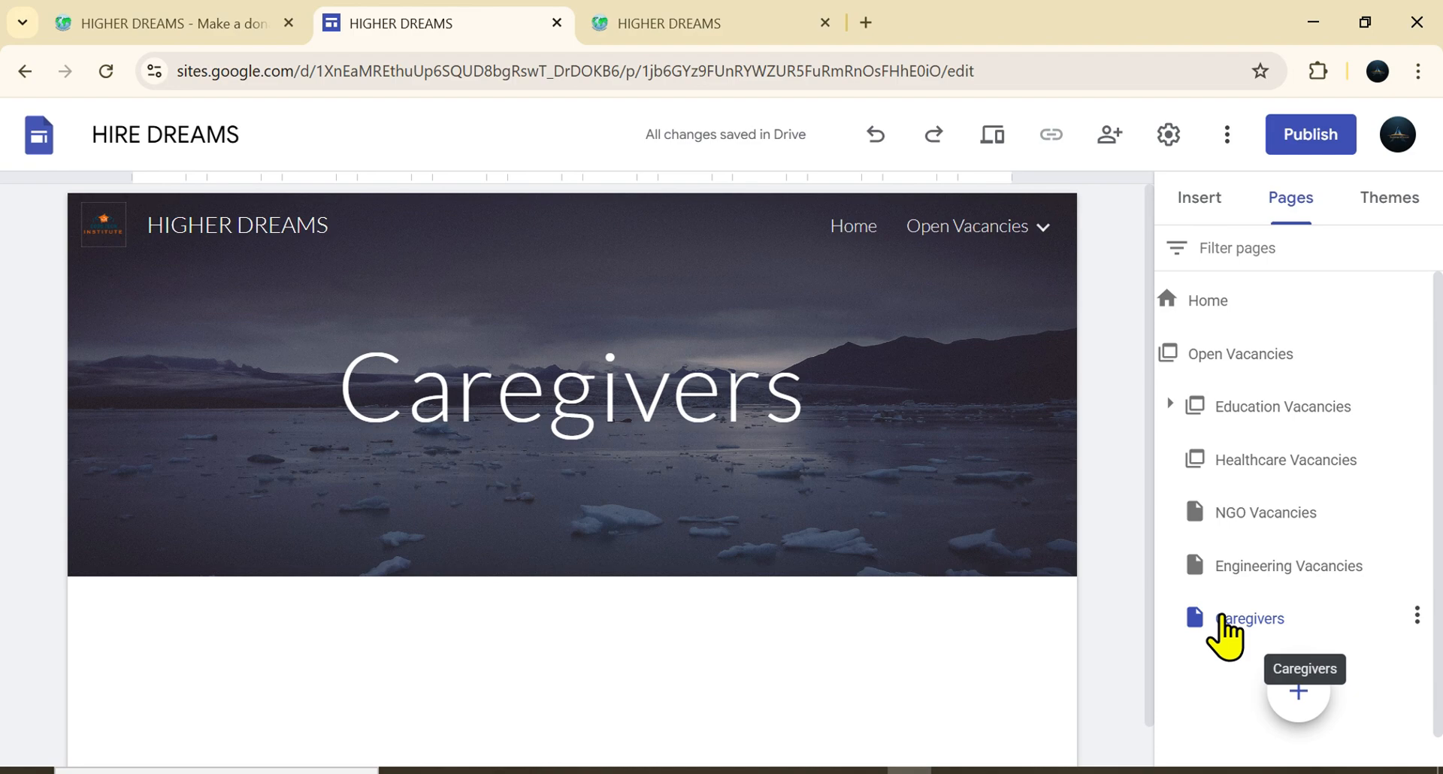
mouse_move(1219, 624)
mouse_down()
mouse_move(1209, 511)
mouse_move(1227, 463)
mouse_up()
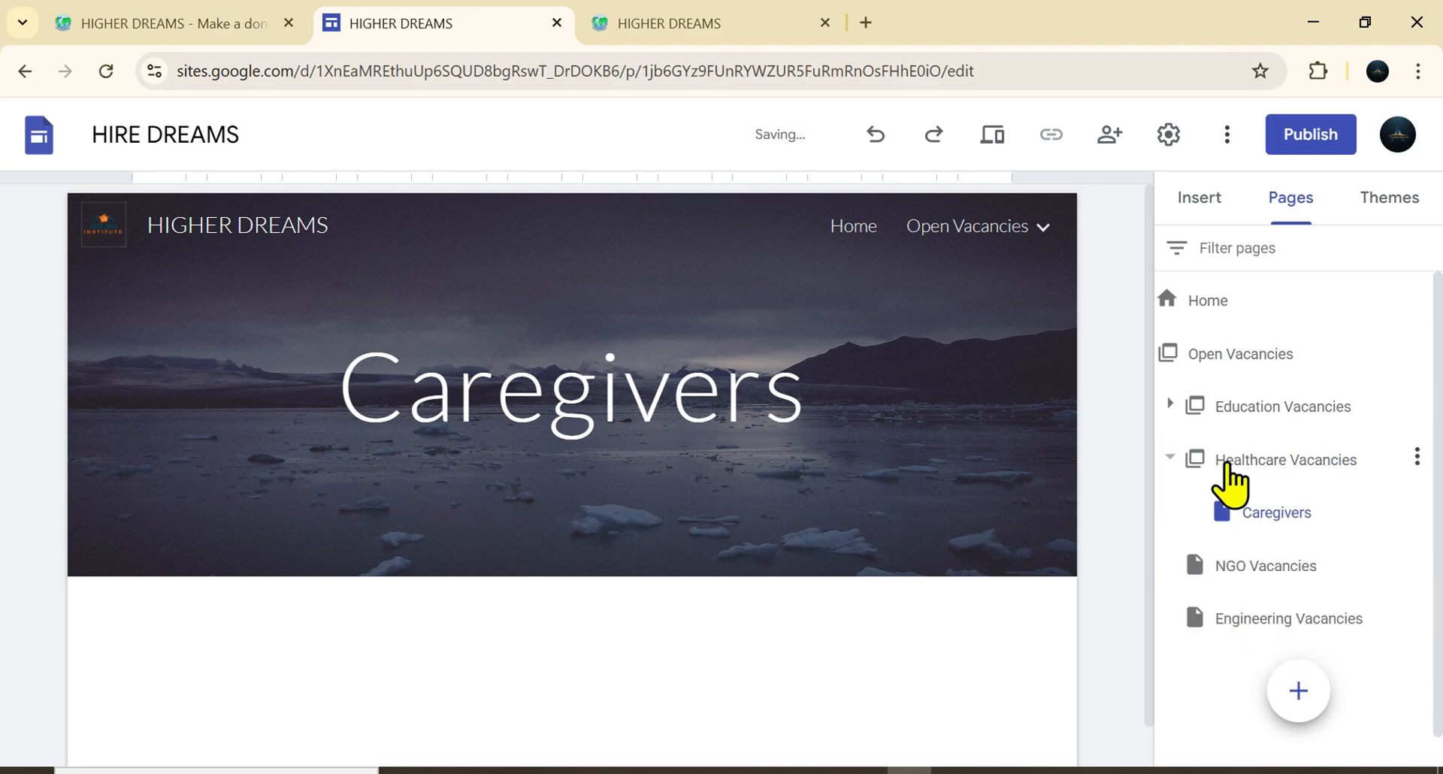
click(1170, 459)
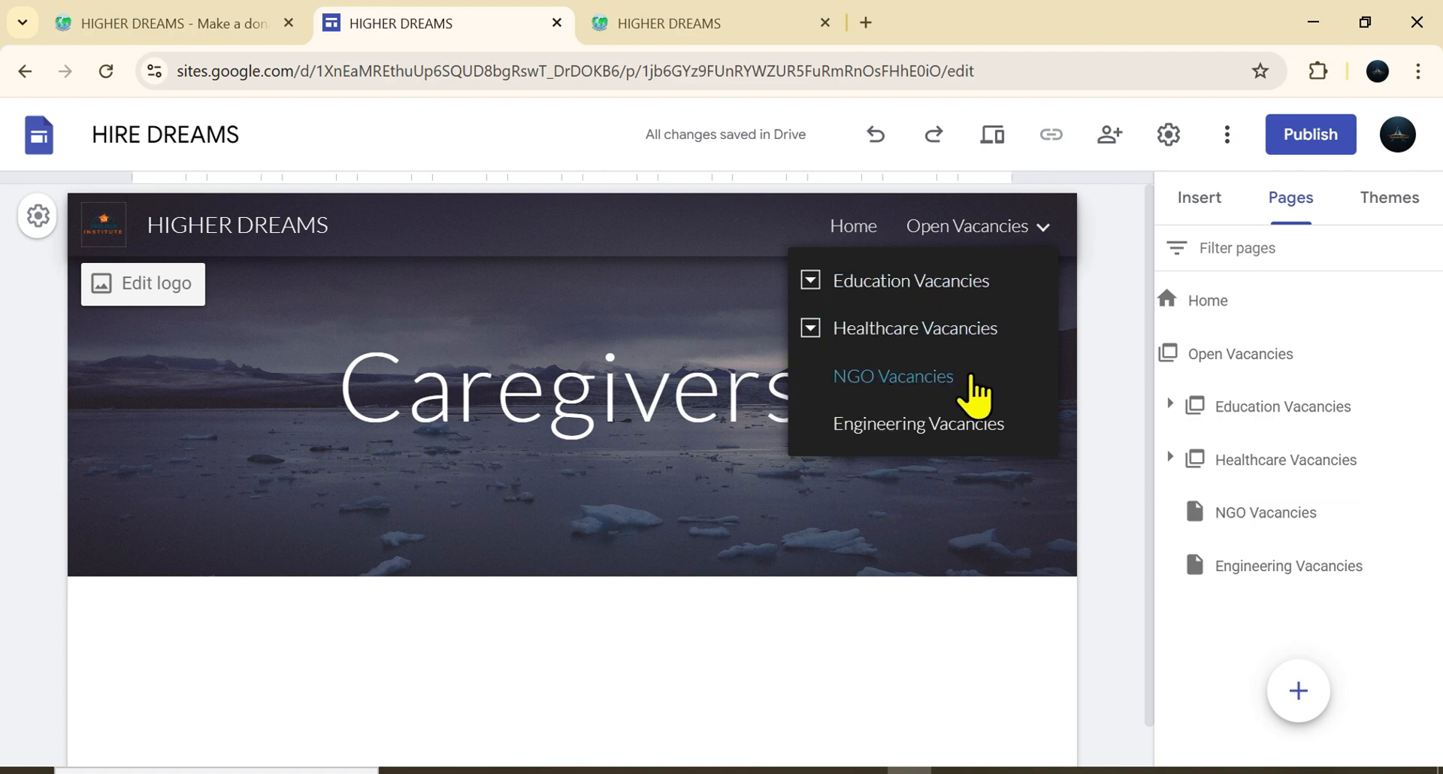
- Review the header dropdowns on the published site and look through its home page as far as the Main Menu heading
click(707, 38)
mouse_move(504, 139)
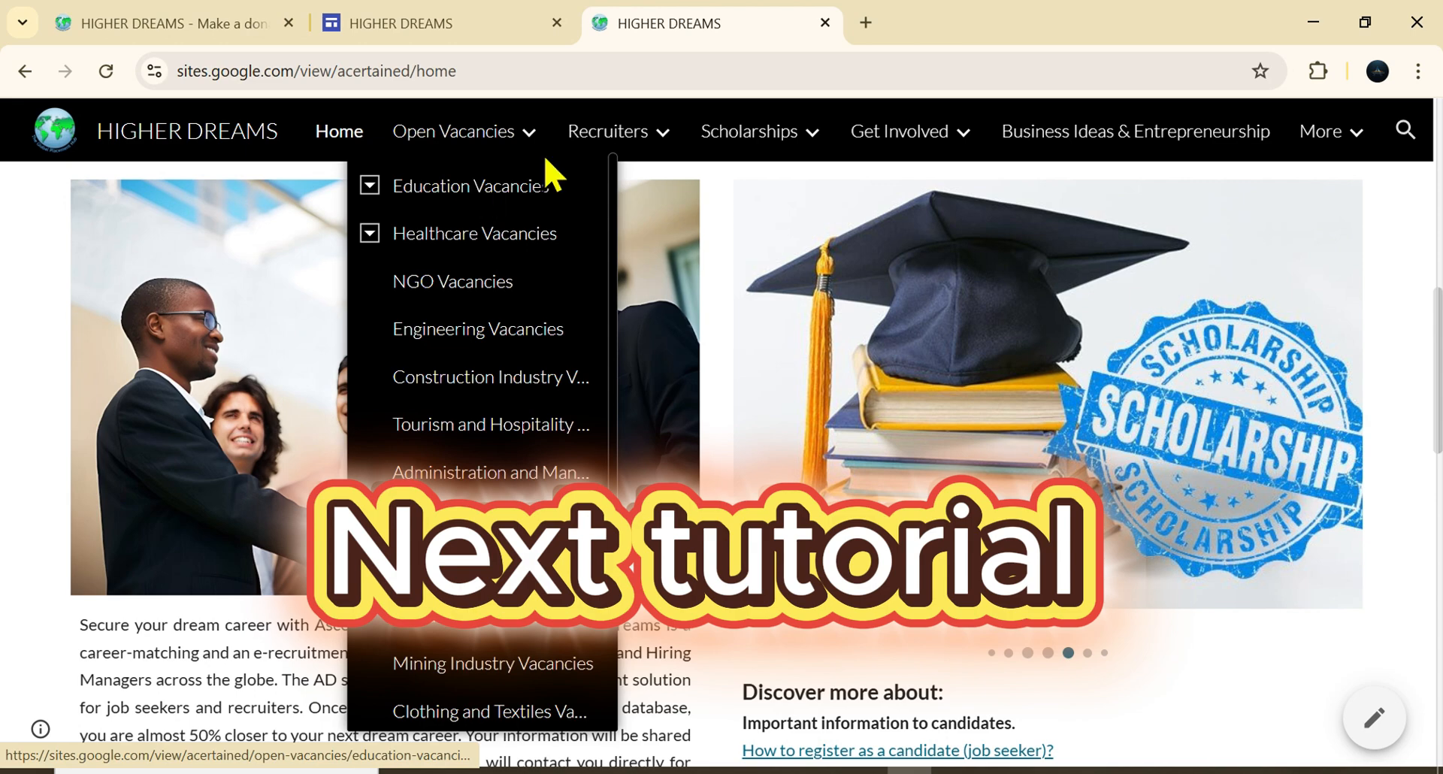
mouse_move(831, 151)
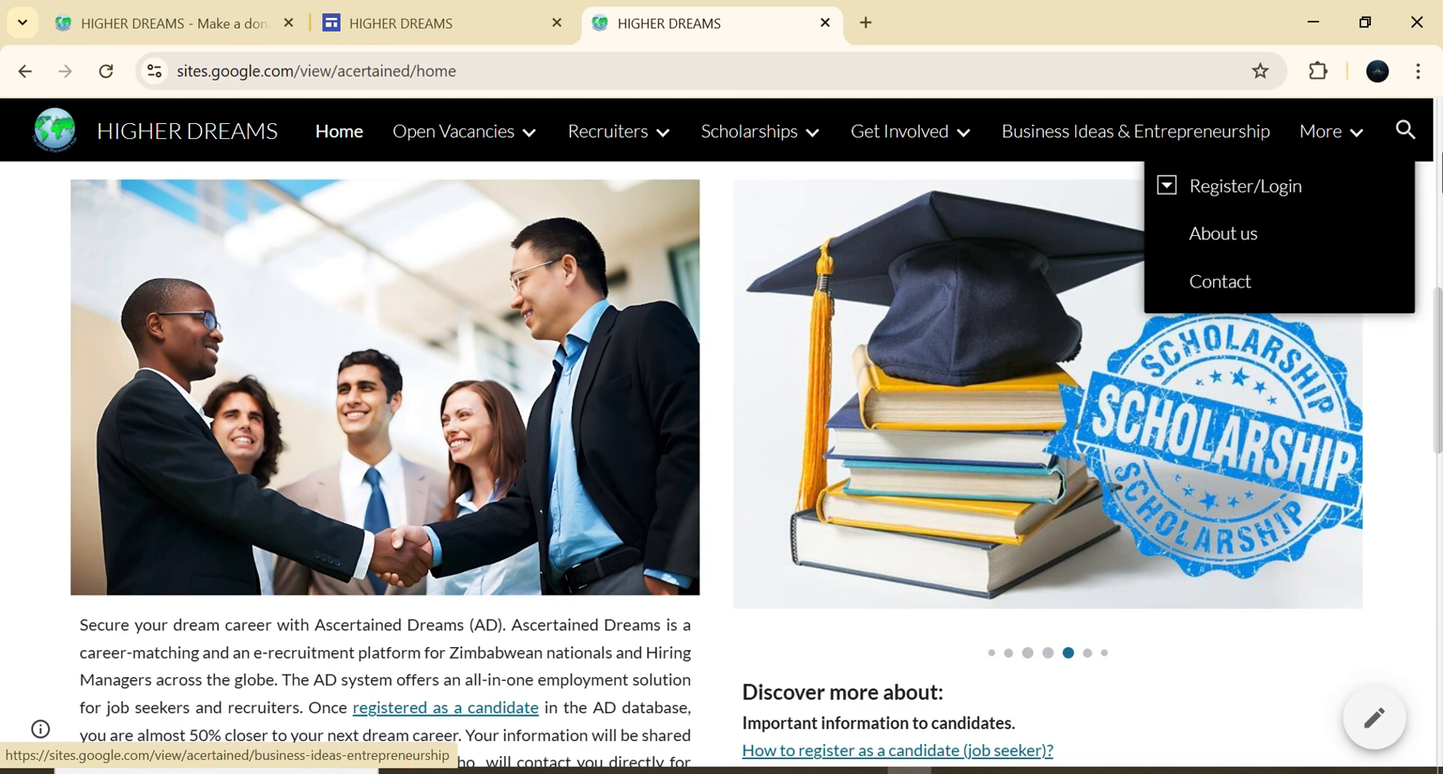
scroll(1433, 400, down, 3)
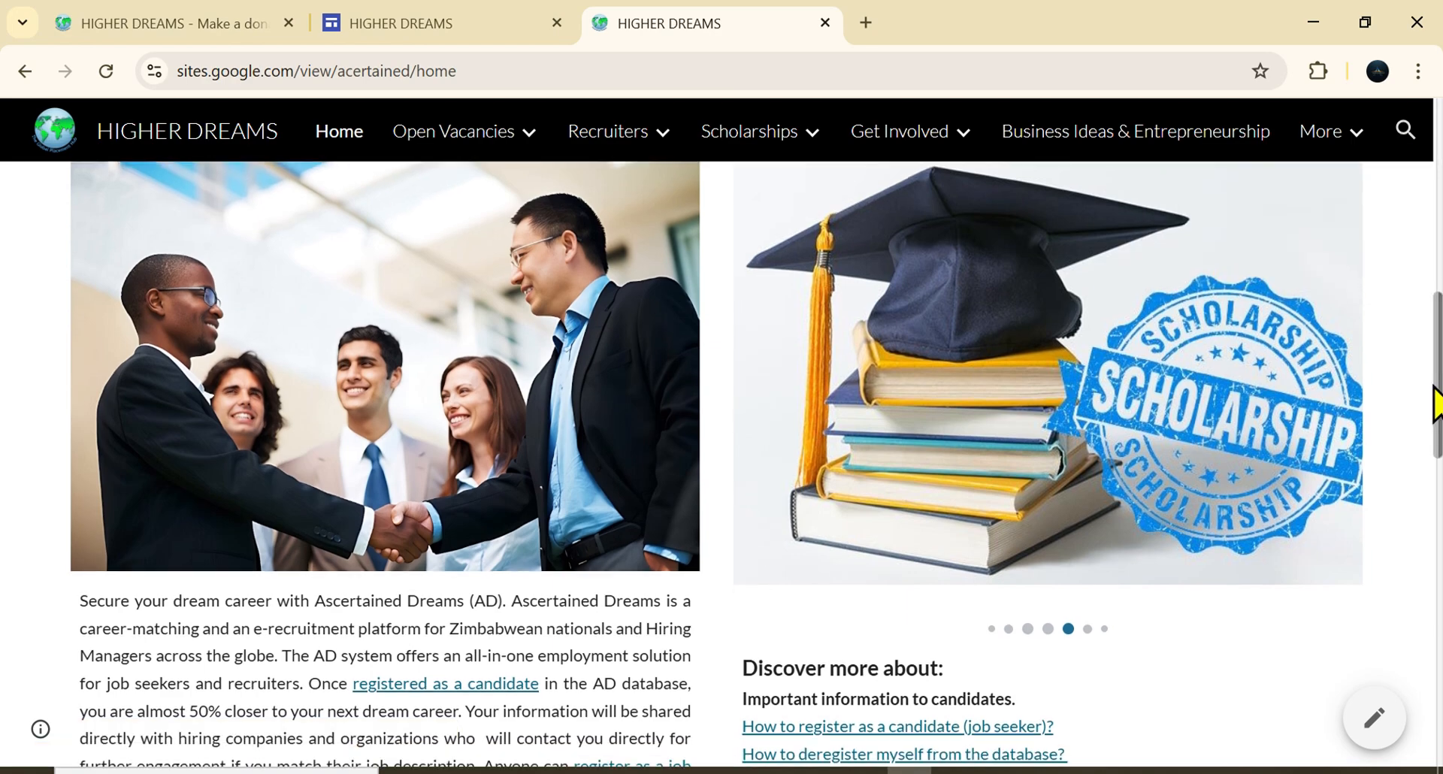
scroll(1433, 421, down, 4)
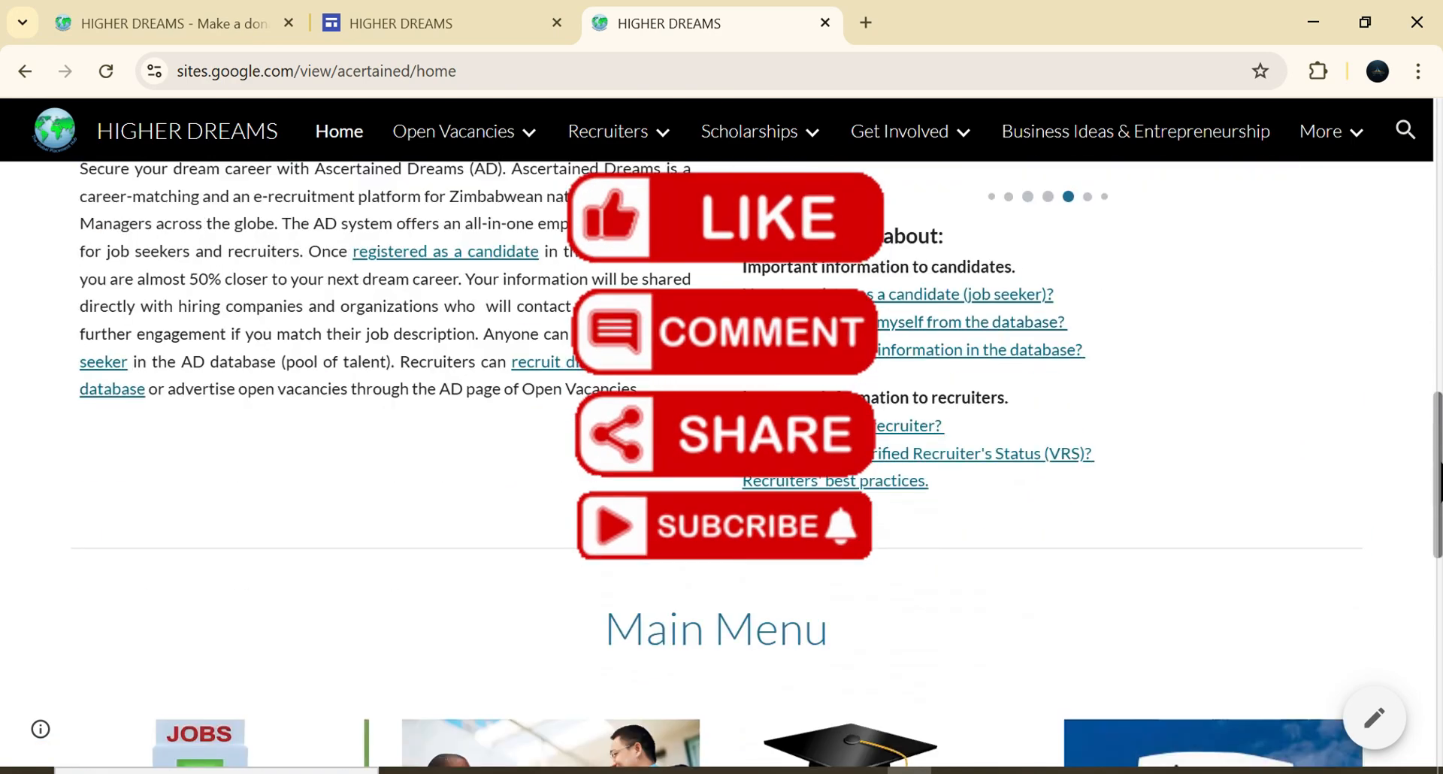